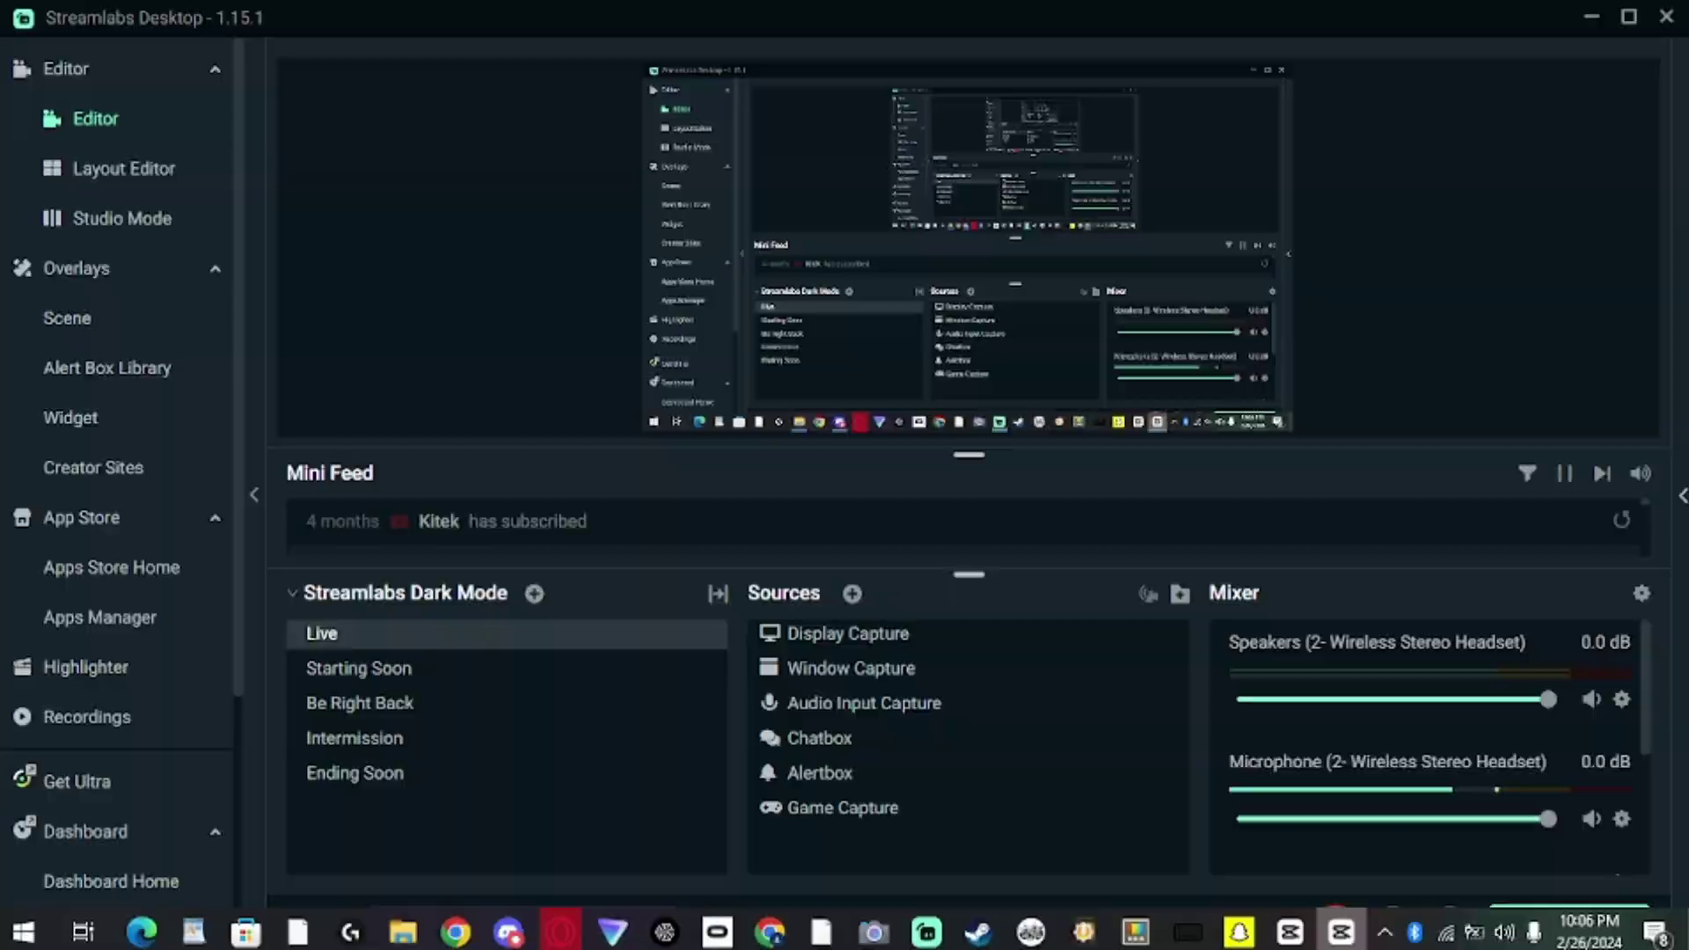
Step: Start a new CapCut project and import the Gorilla Tag MP4 from Downloads
{"action": "left_click", "coordinate": [1340, 932]}
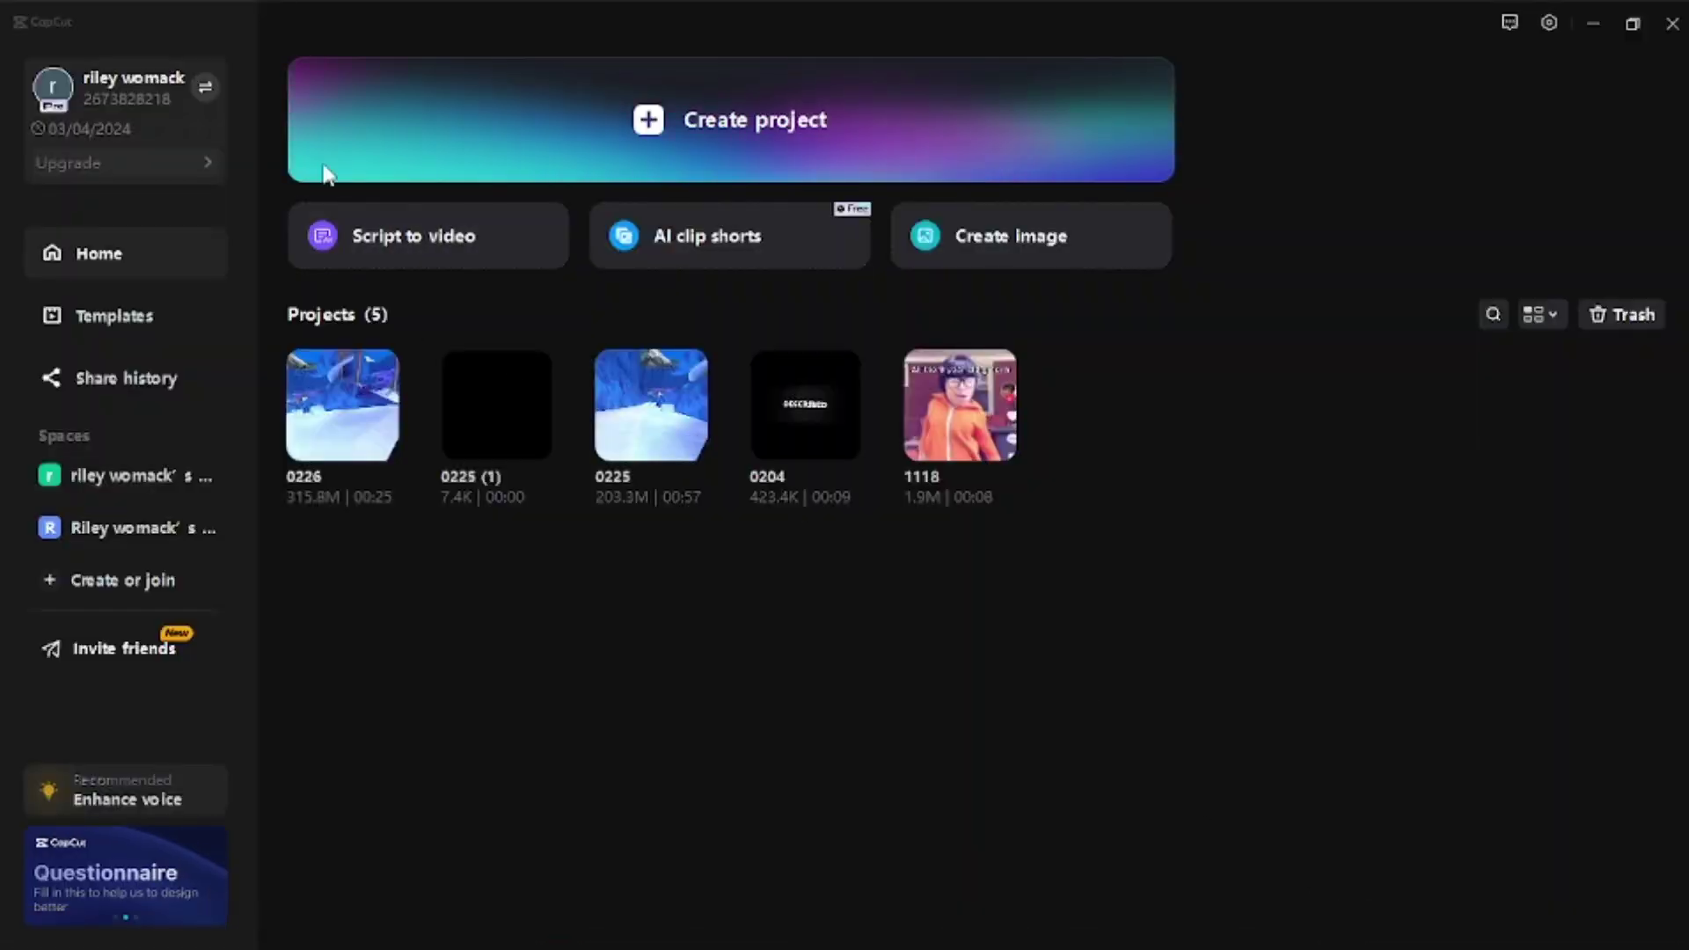
{"action": "key", "text": "alt+Tab"}
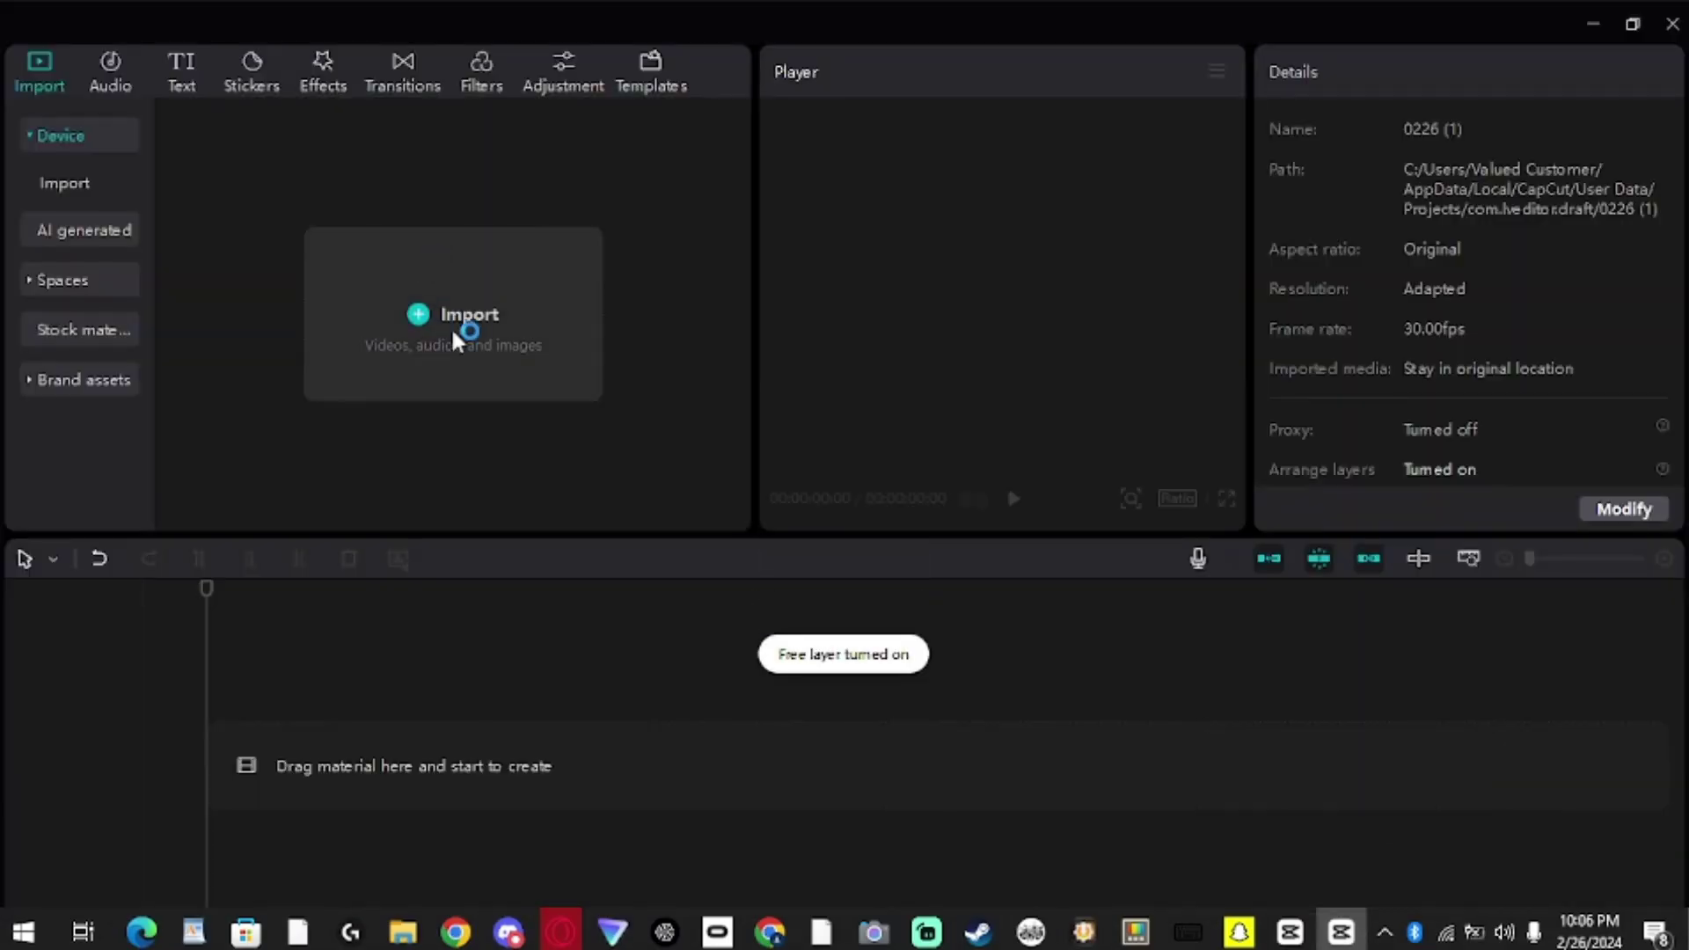
{"action": "left_click", "coordinate": [467, 313]}
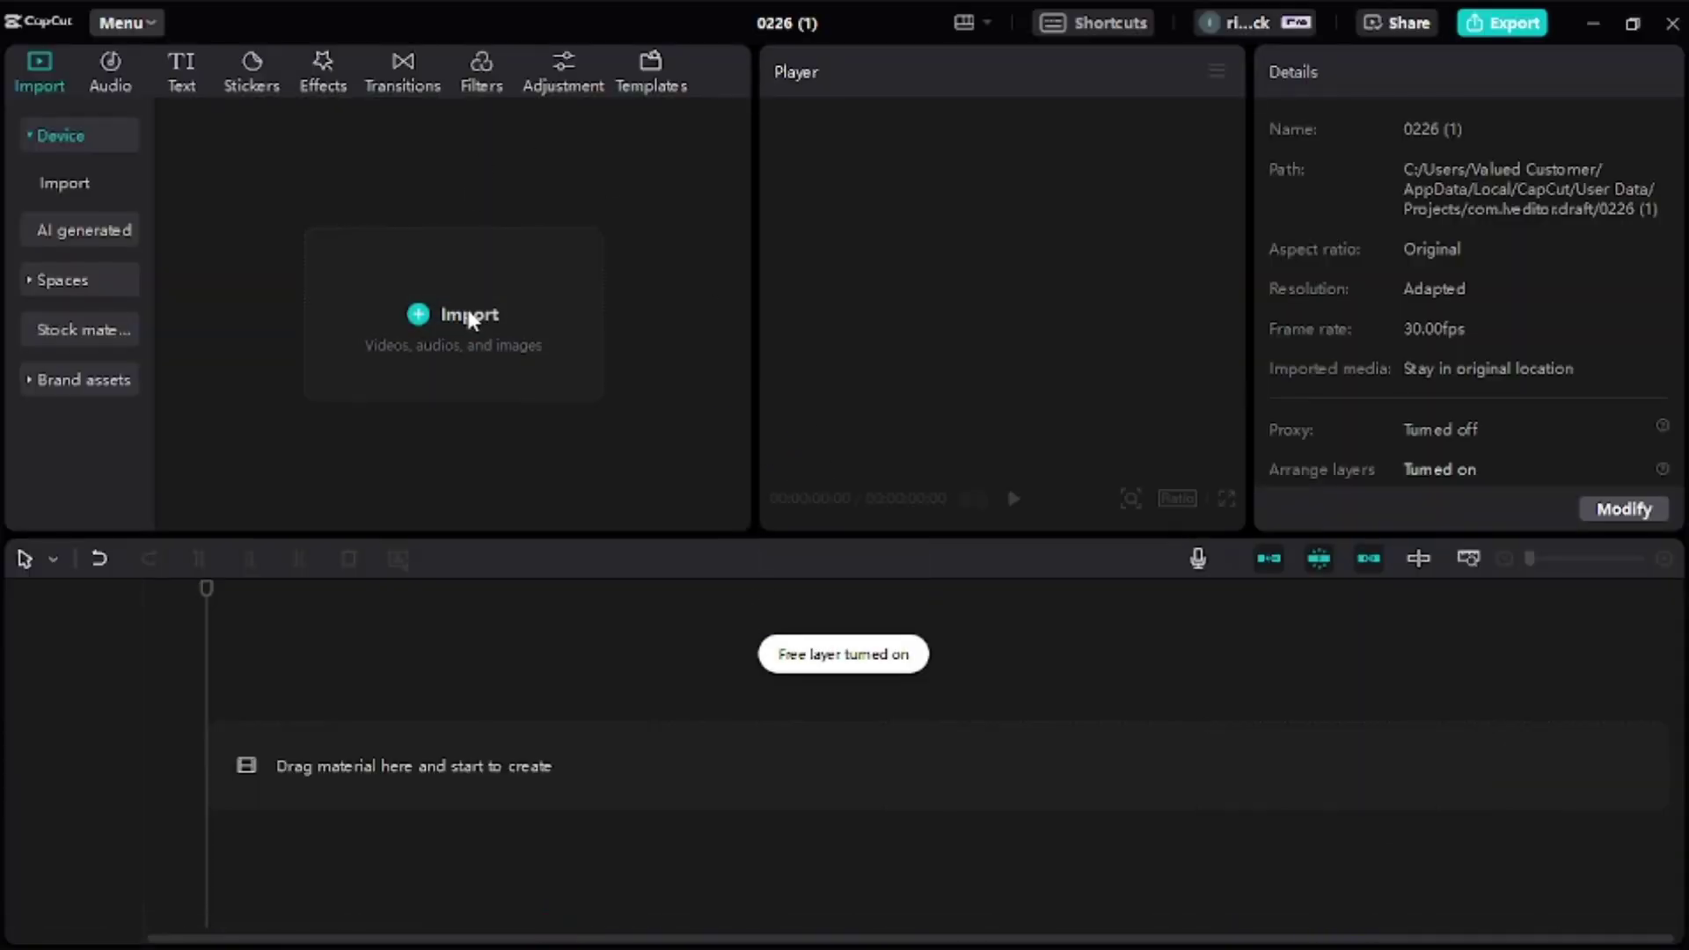
{"action": "double_click", "coordinate": [408, 207]}
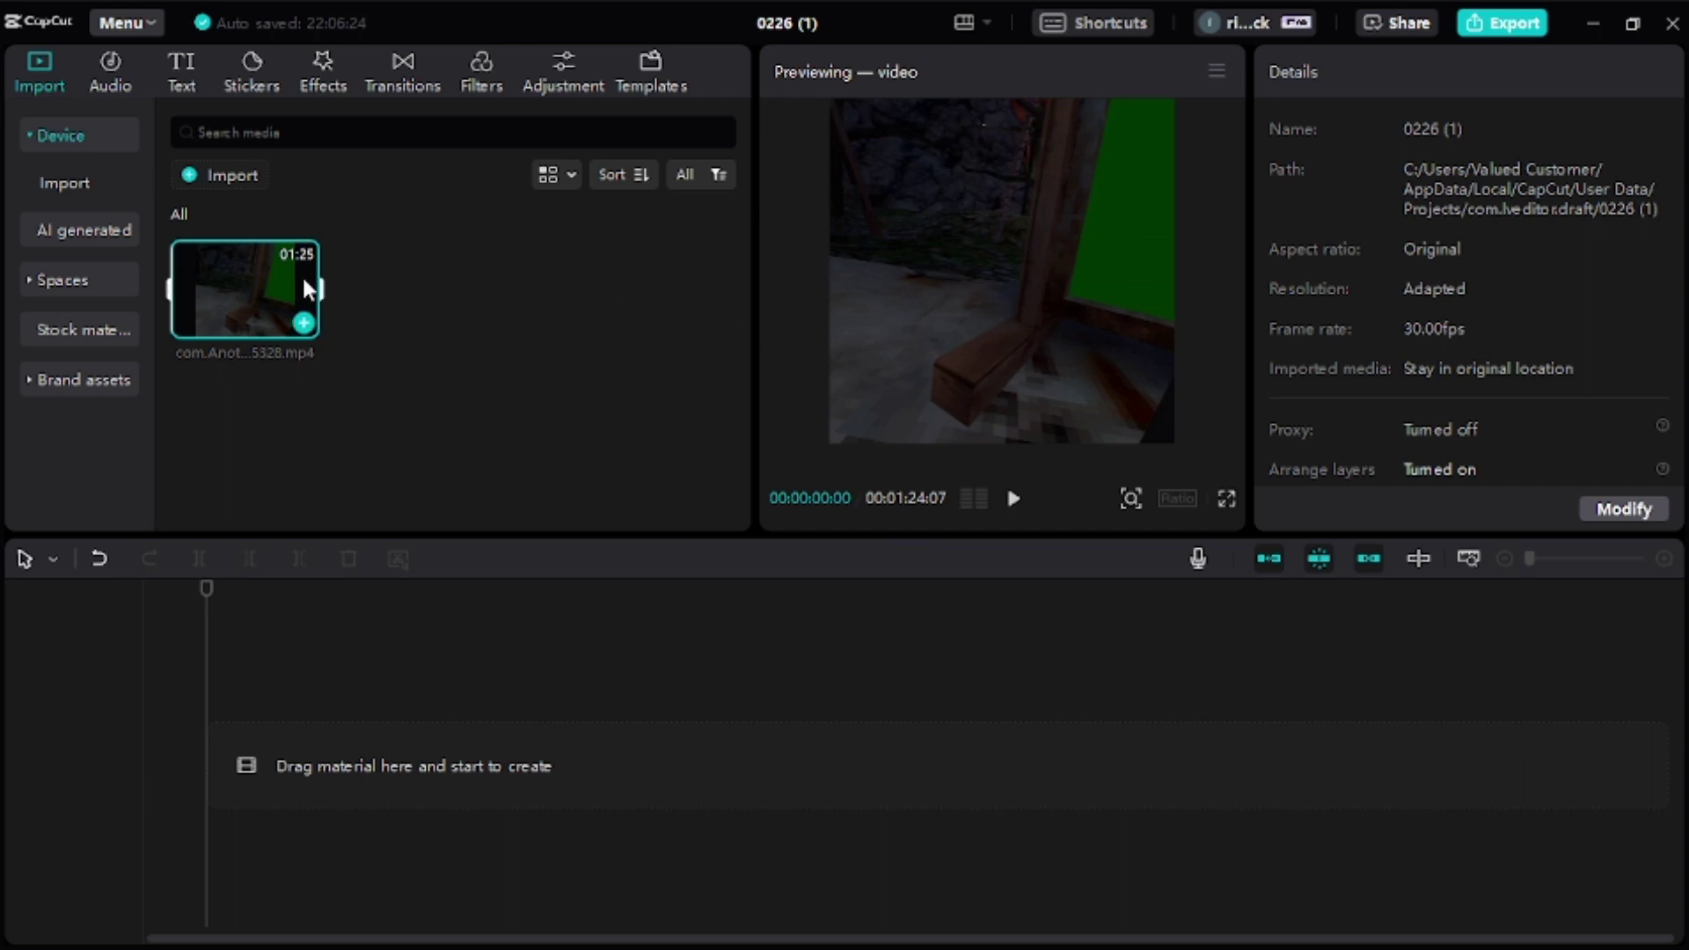
Step: Place the Gorilla Tag clip on the timeline, widen the timeline view, and briefly preview it
{"action": "left_click_drag", "start_coordinate": [302, 343], "coordinate": [437, 818]}
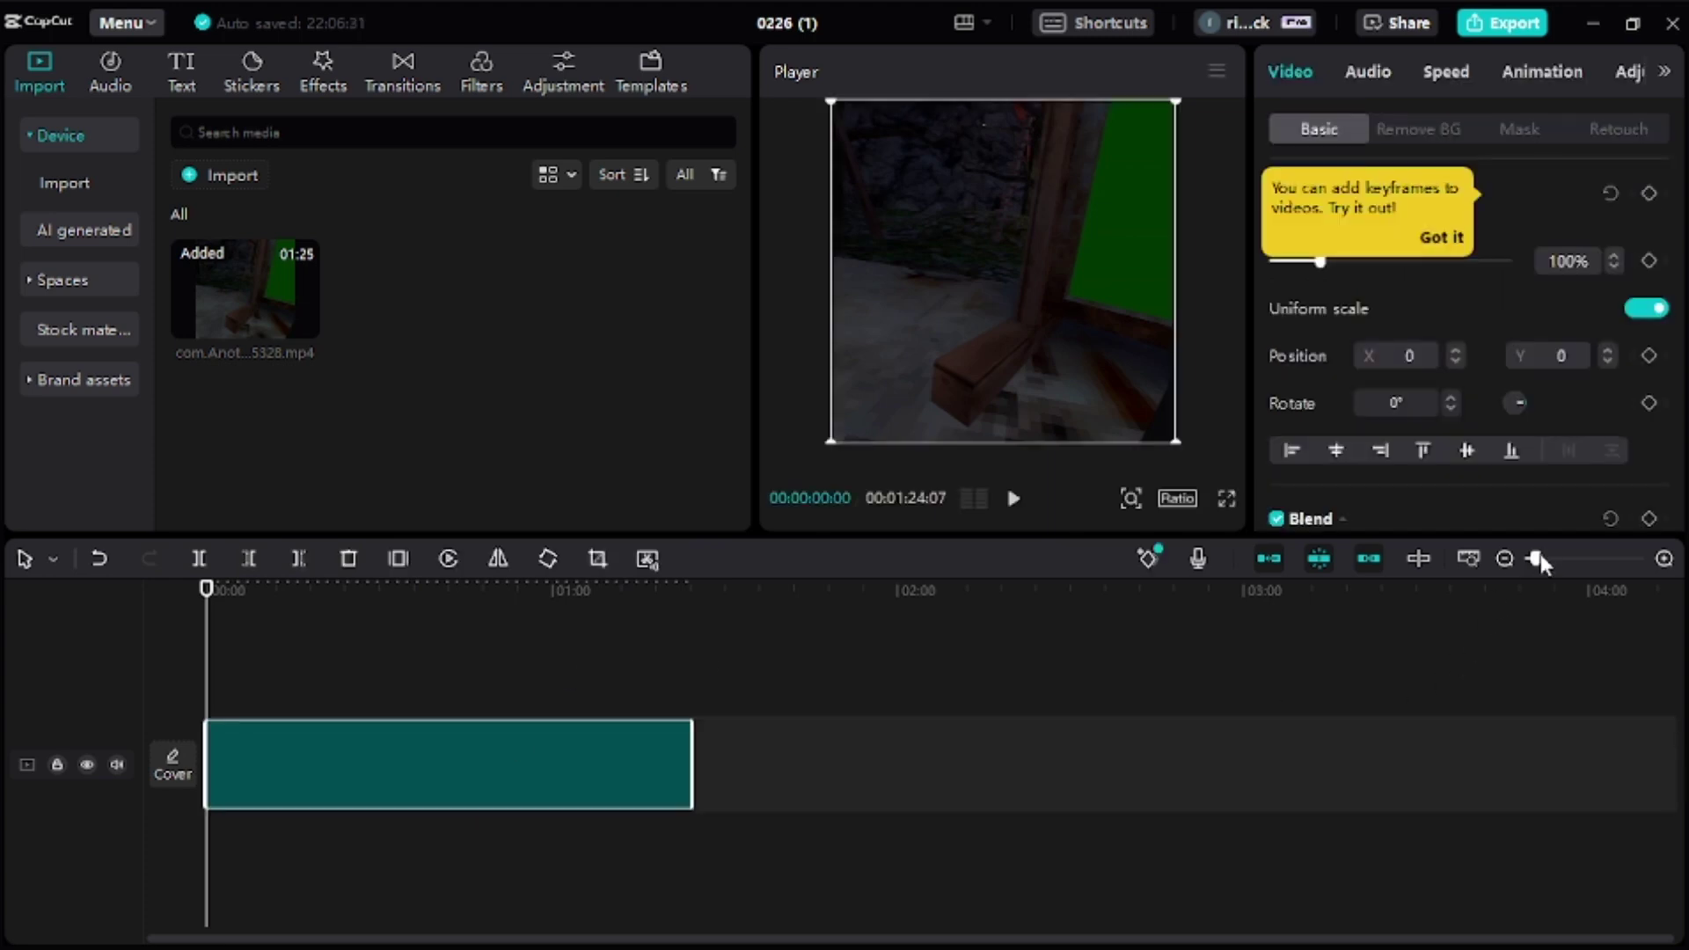
{"action": "mouse_move", "coordinate": [1537, 559]}
{"action": "left_mouse_down"}
{"action": "mouse_move", "coordinate": [1561, 560]}
{"action": "mouse_move", "coordinate": [1545, 567]}
{"action": "left_mouse_up"}
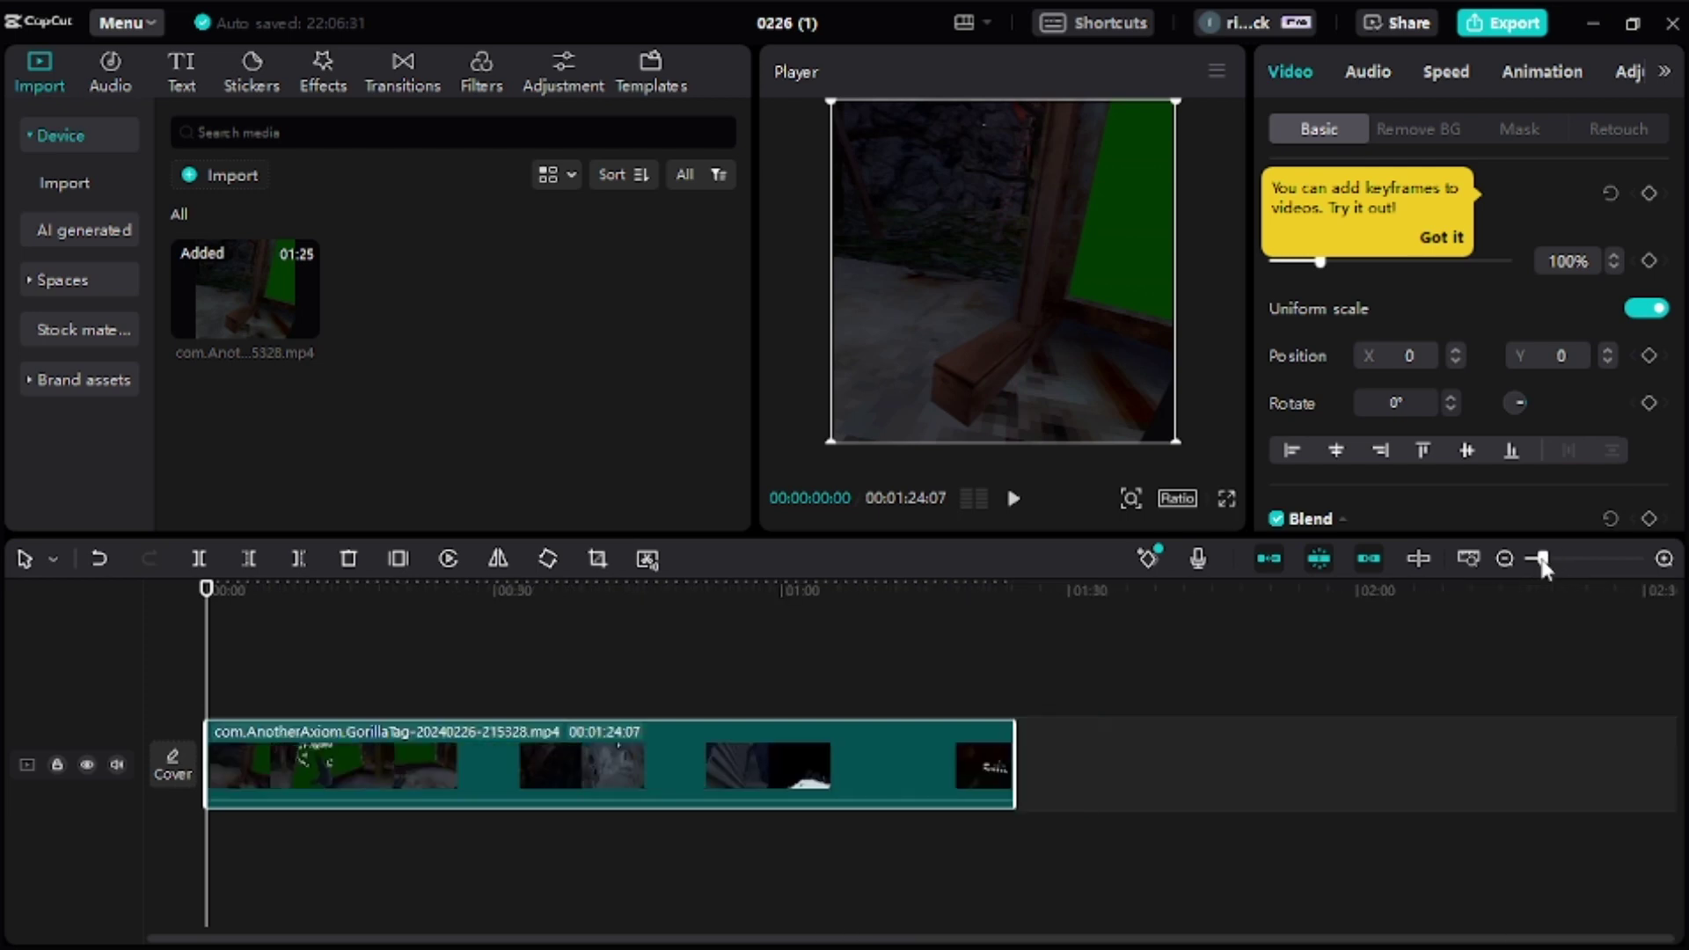
{"action": "left_click", "coordinate": [1014, 499]}
{"action": "left_click", "coordinate": [1014, 499]}
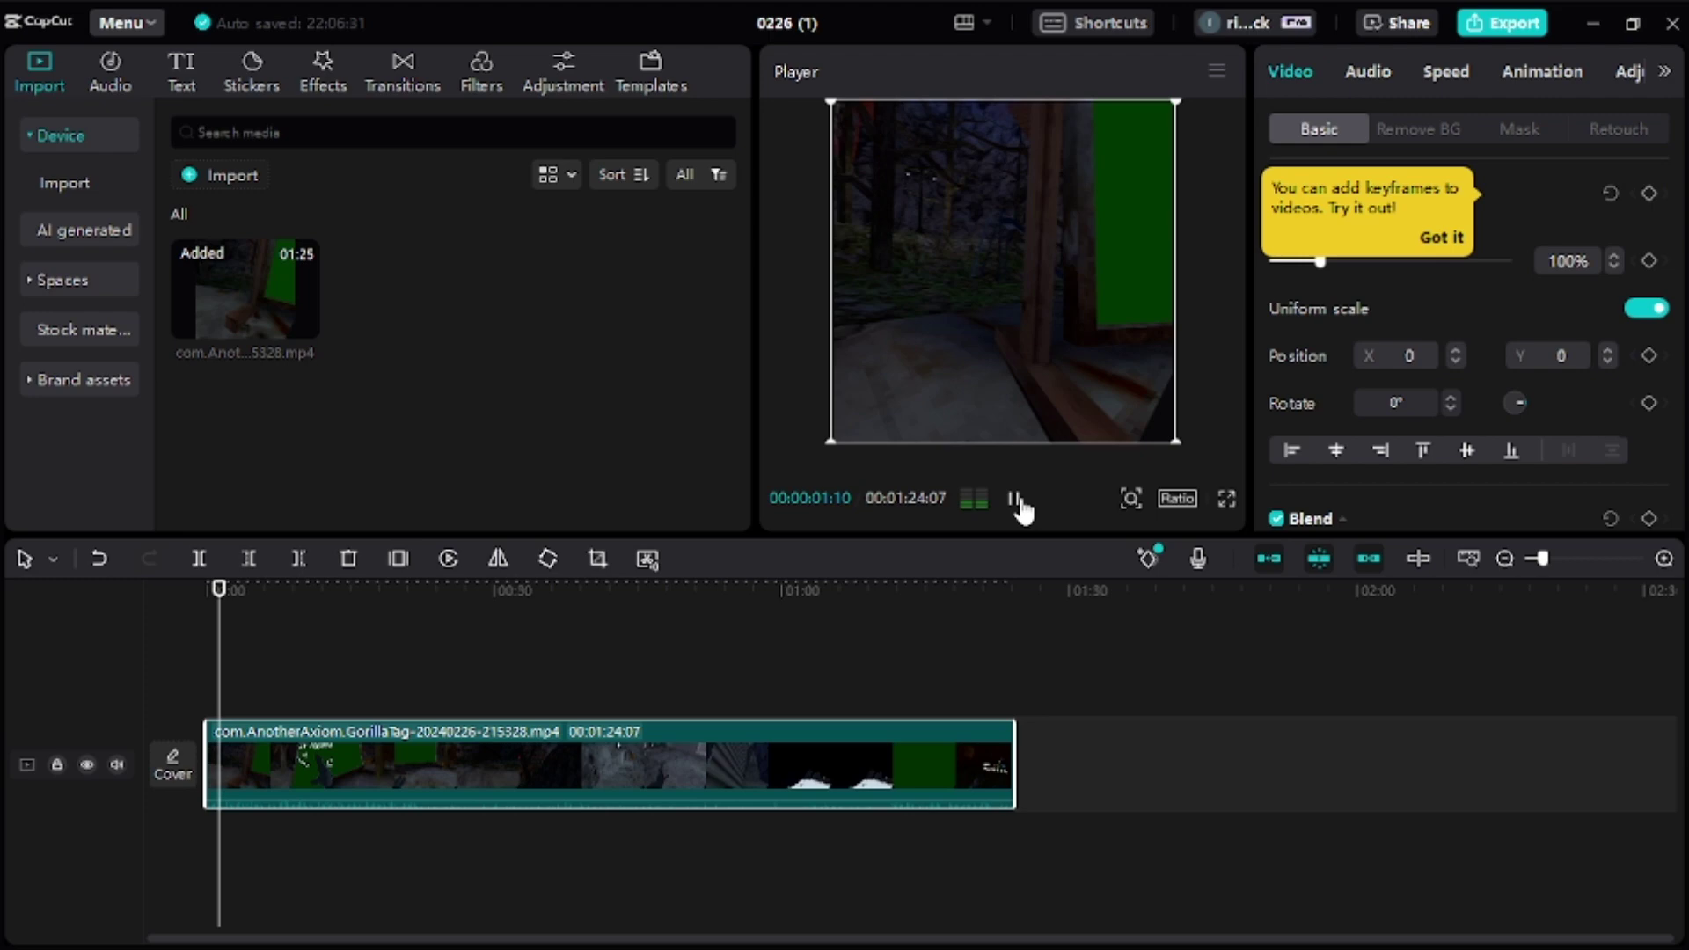
Step: Try the 9:16 canvas ratio, then set the ratio back to Original
{"action": "left_click", "coordinate": [1176, 499]}
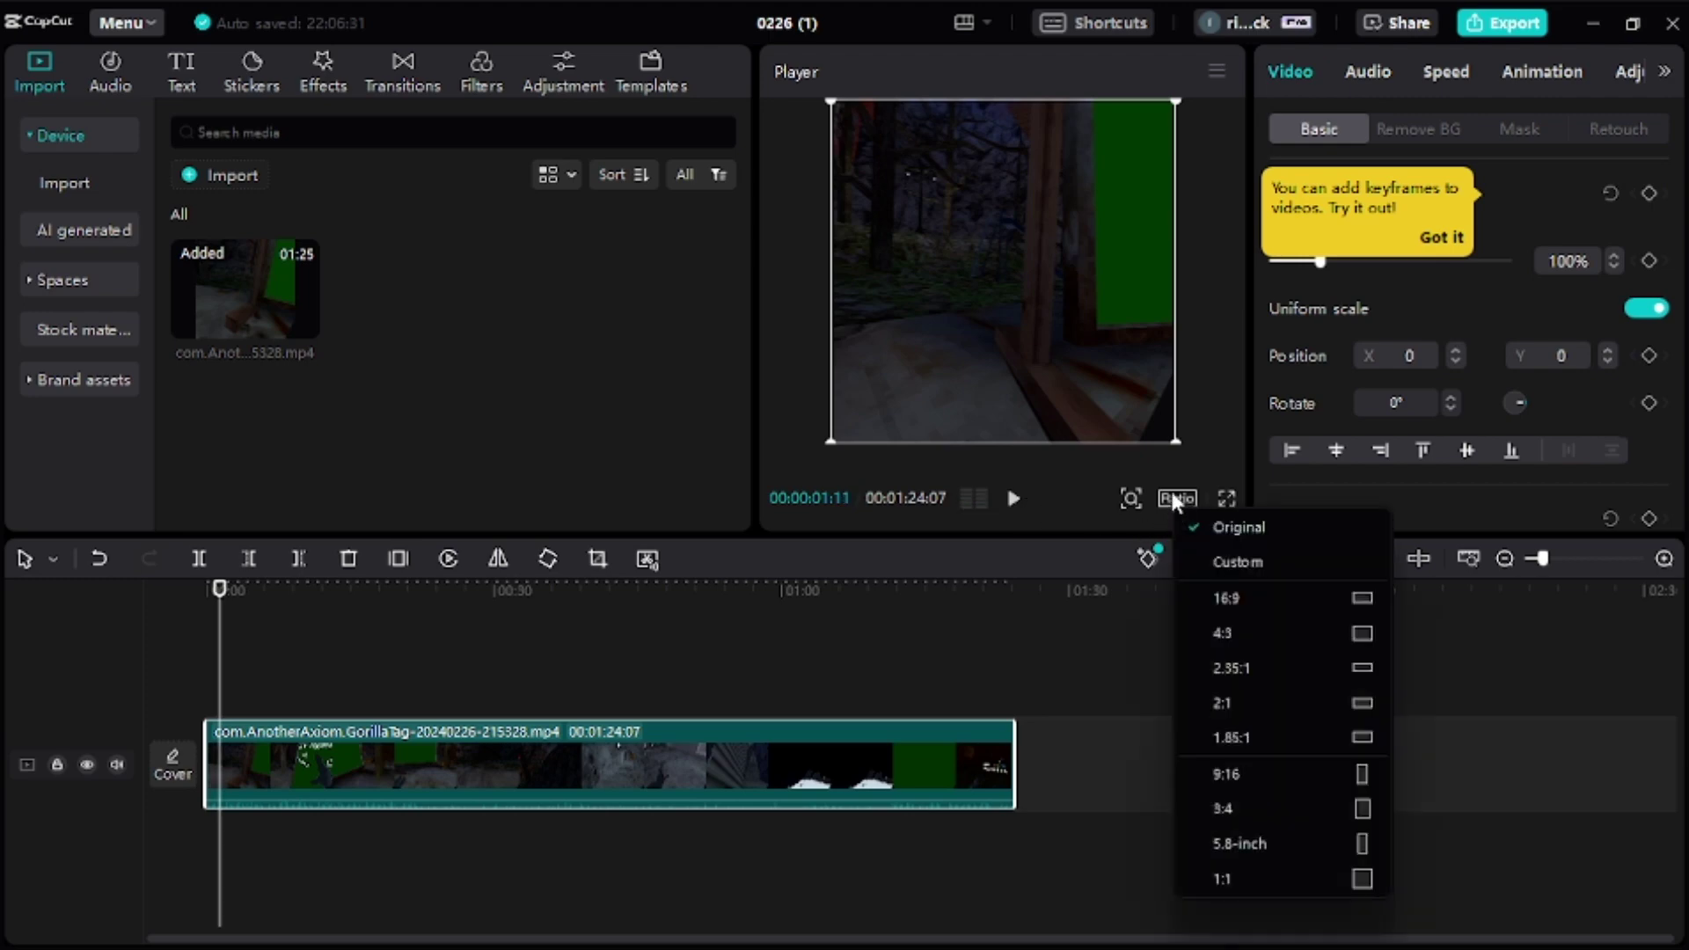
{"action": "left_click", "coordinate": [1263, 774]}
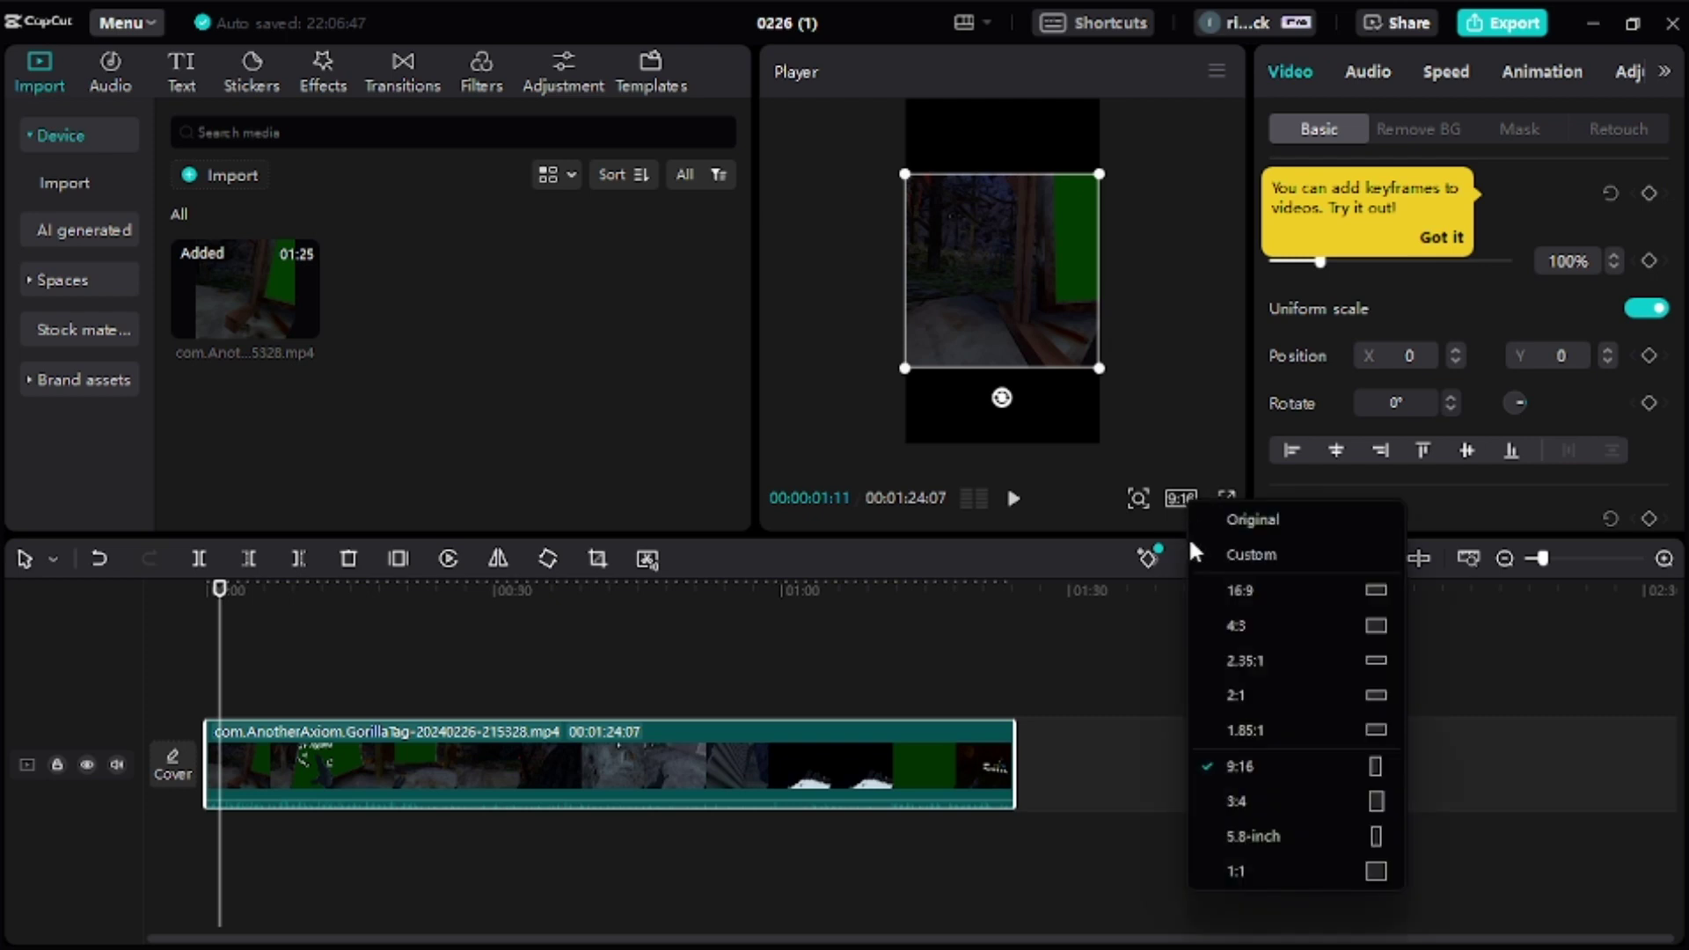
{"action": "left_click", "coordinate": [1230, 520]}
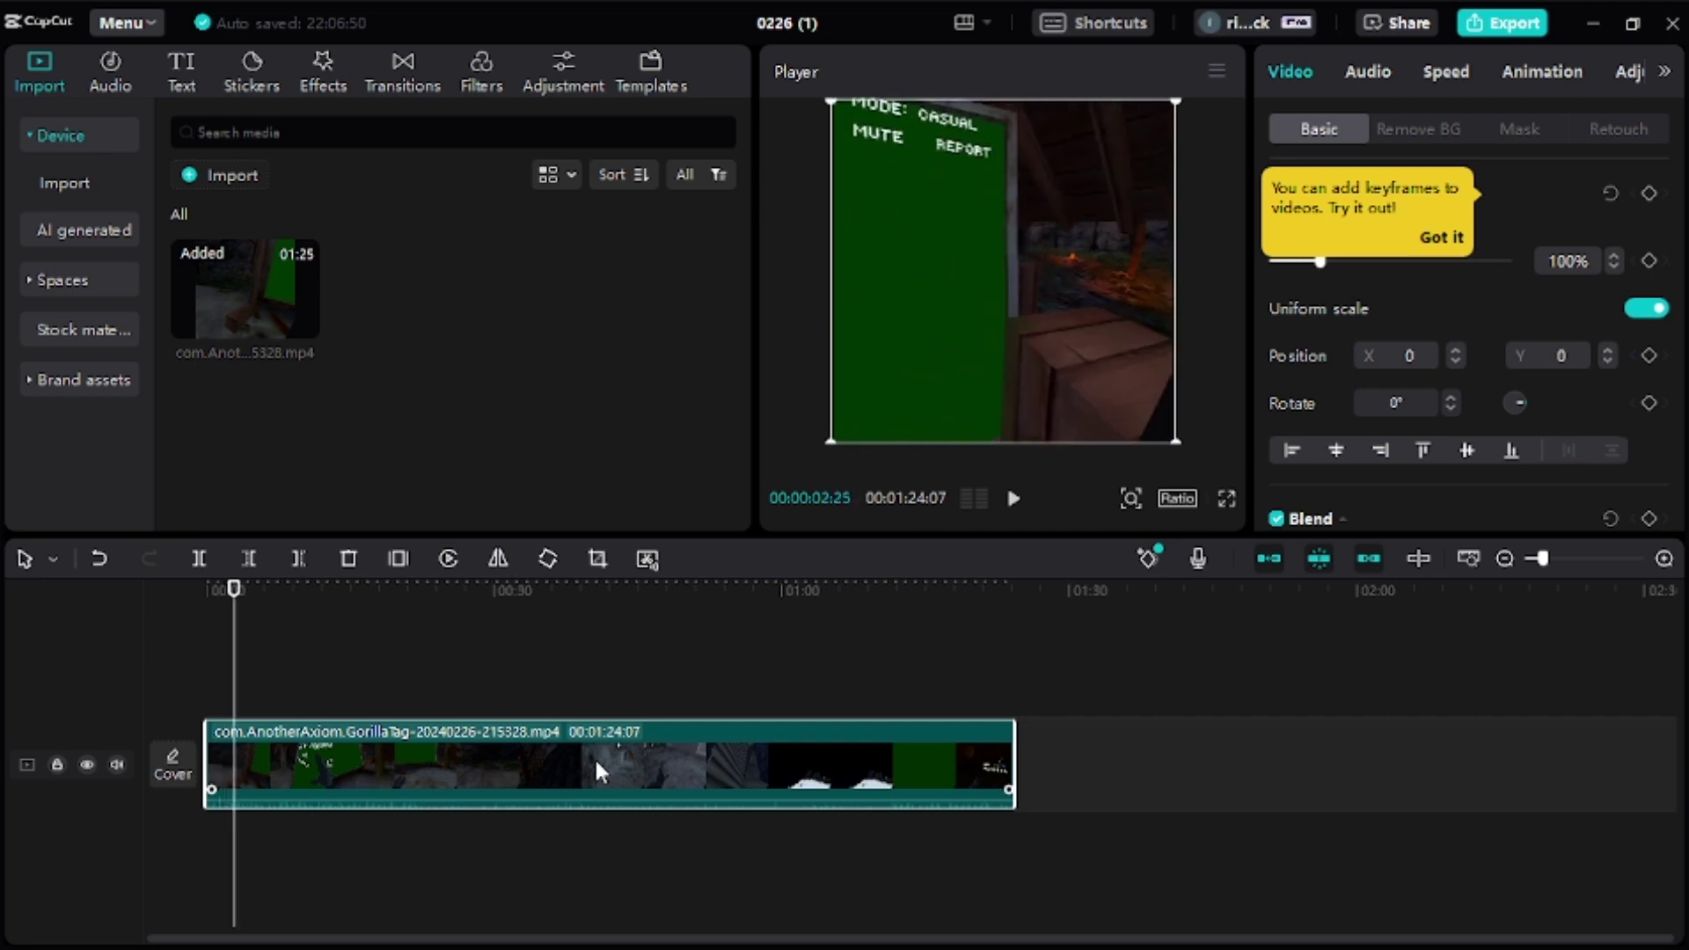
Step: Play the clip forward to about 00:00:21, where the green board appears
{"action": "left_click", "coordinate": [1014, 501]}
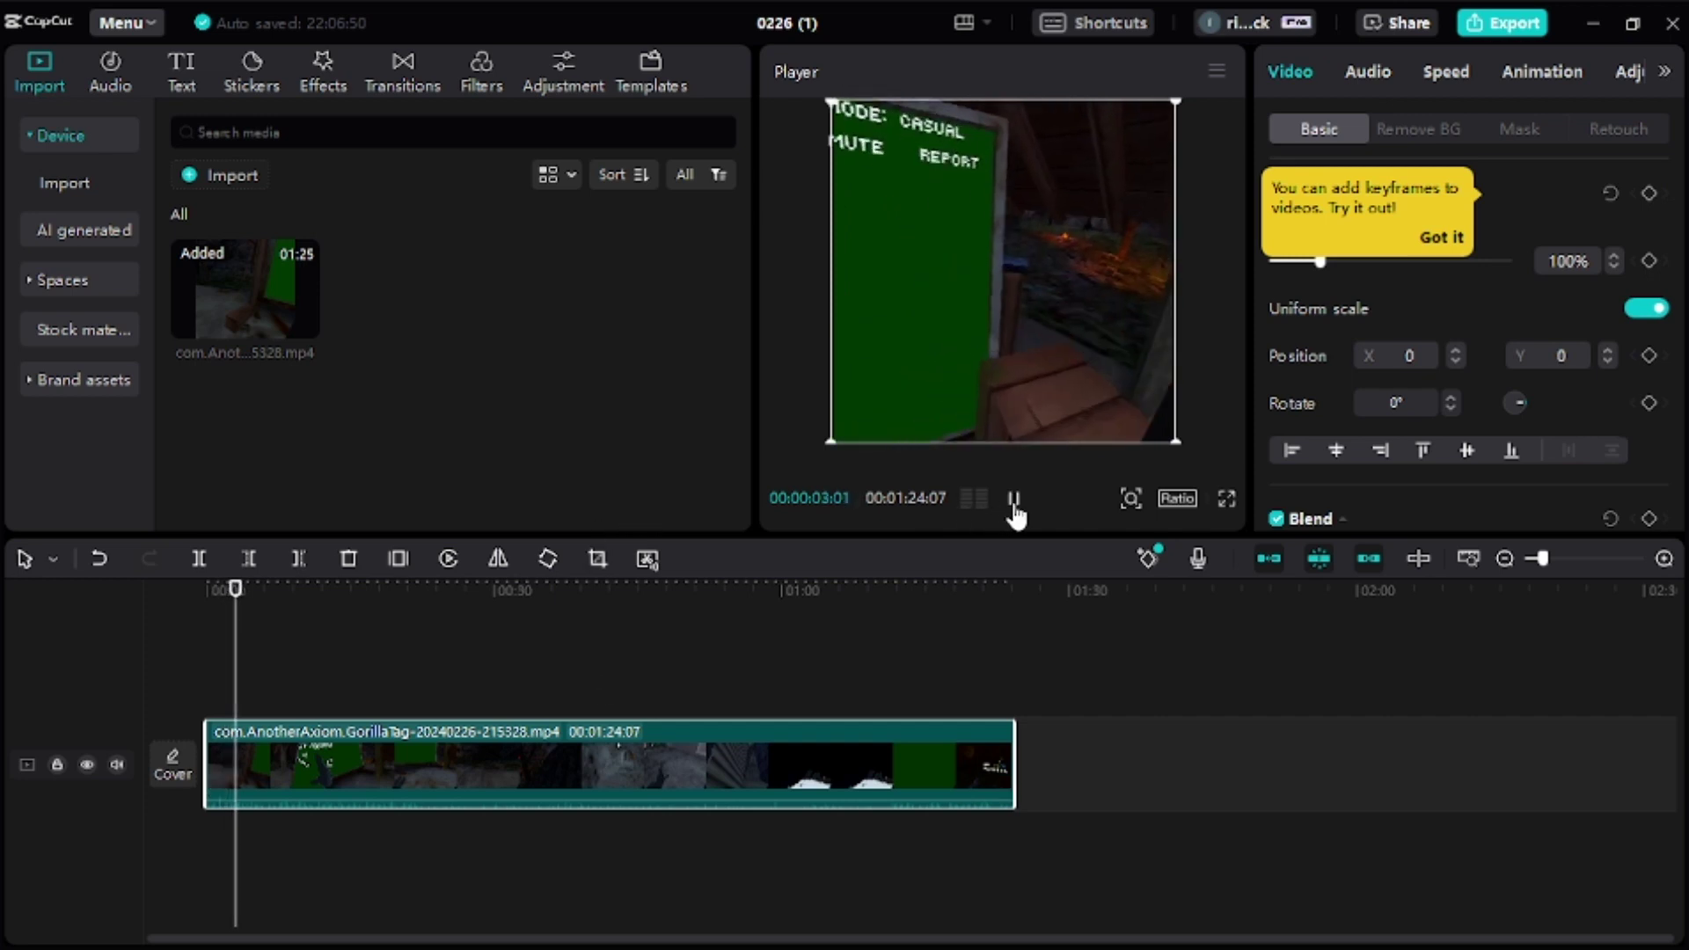
{"action": "left_click", "coordinate": [1014, 501]}
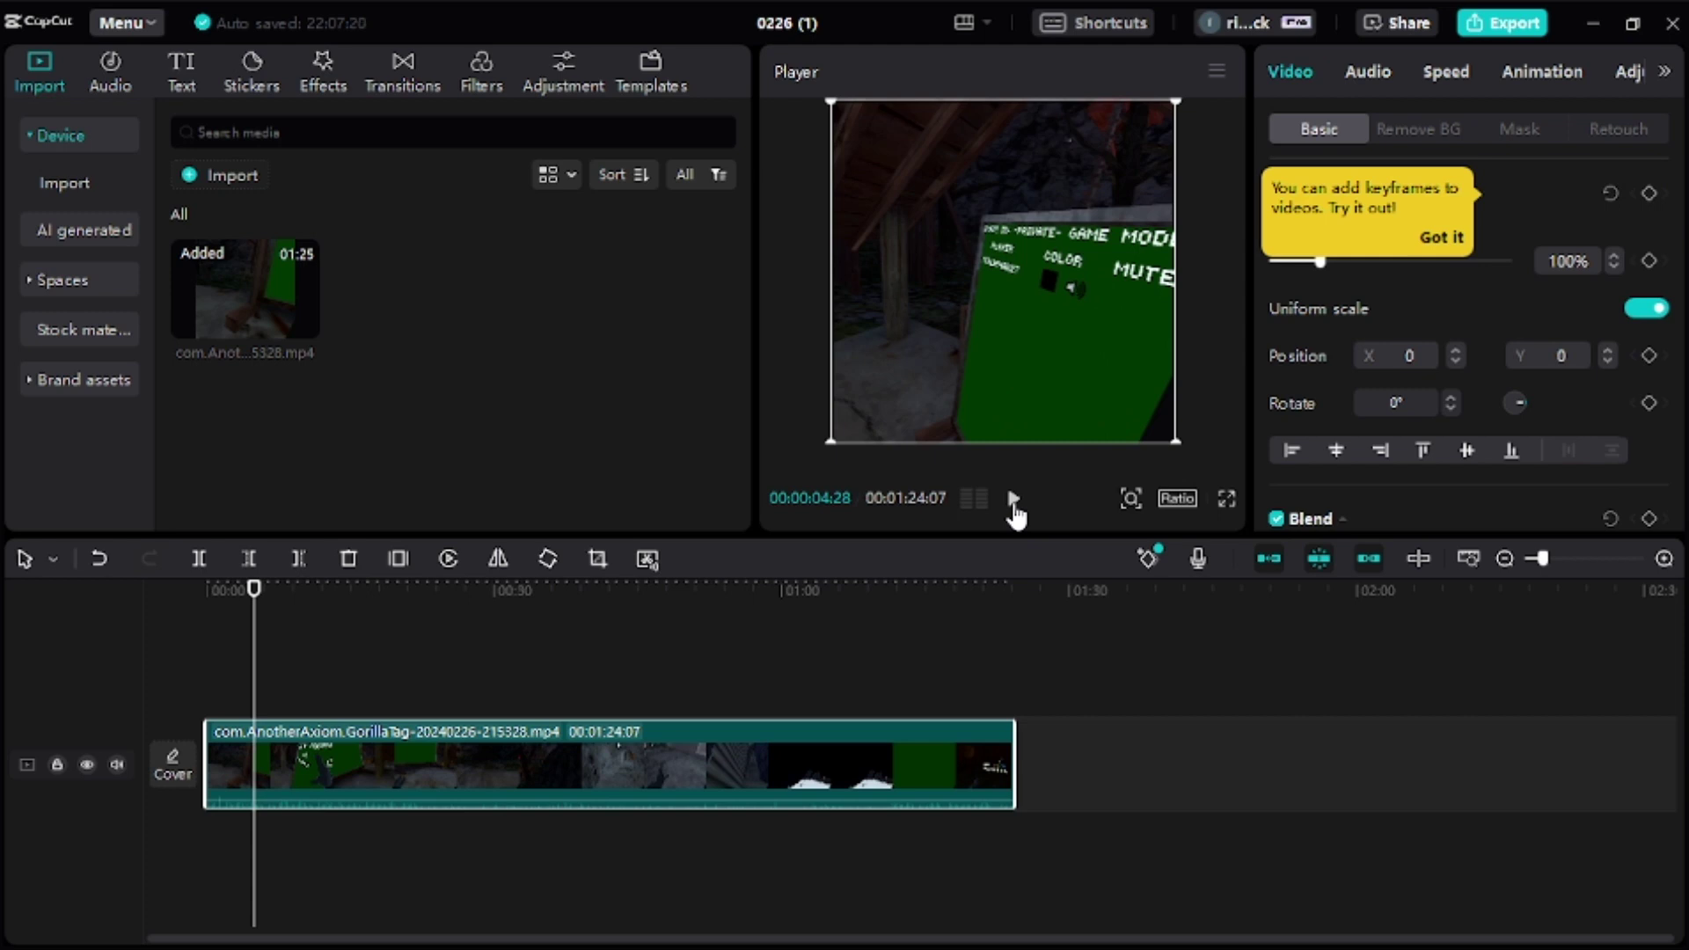
{"action": "left_click", "coordinate": [1014, 503]}
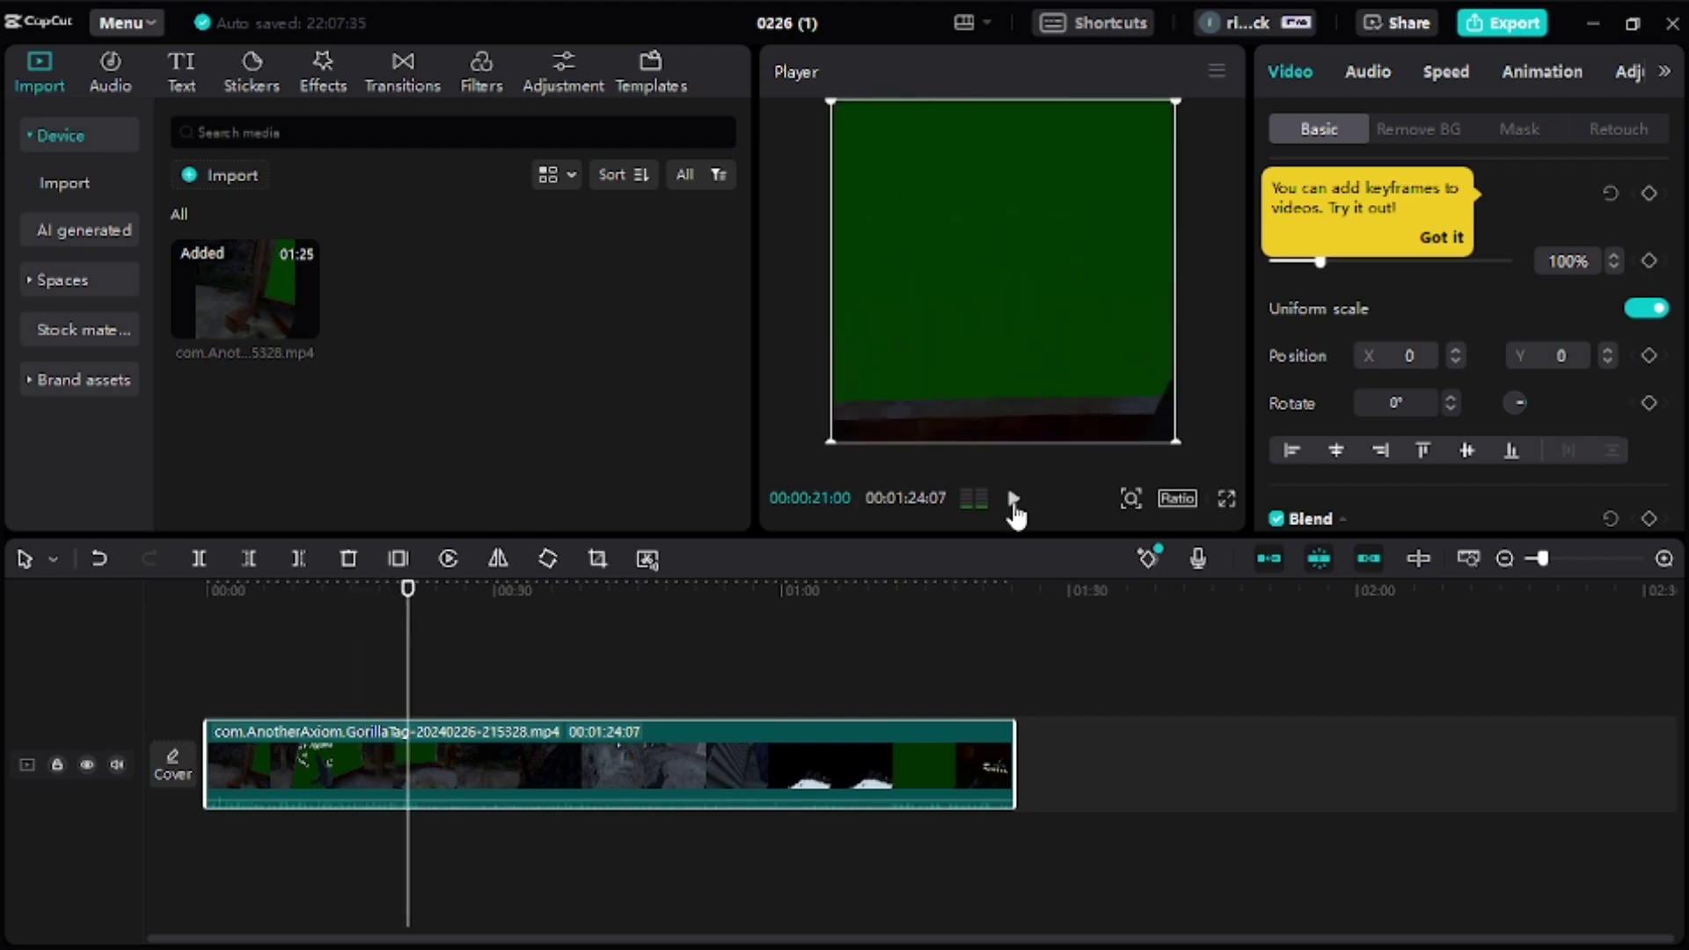
Step: Pause, frame-step onto the green board, and split the clip at about 0:21
{"action": "left_click", "coordinate": [1015, 507]}
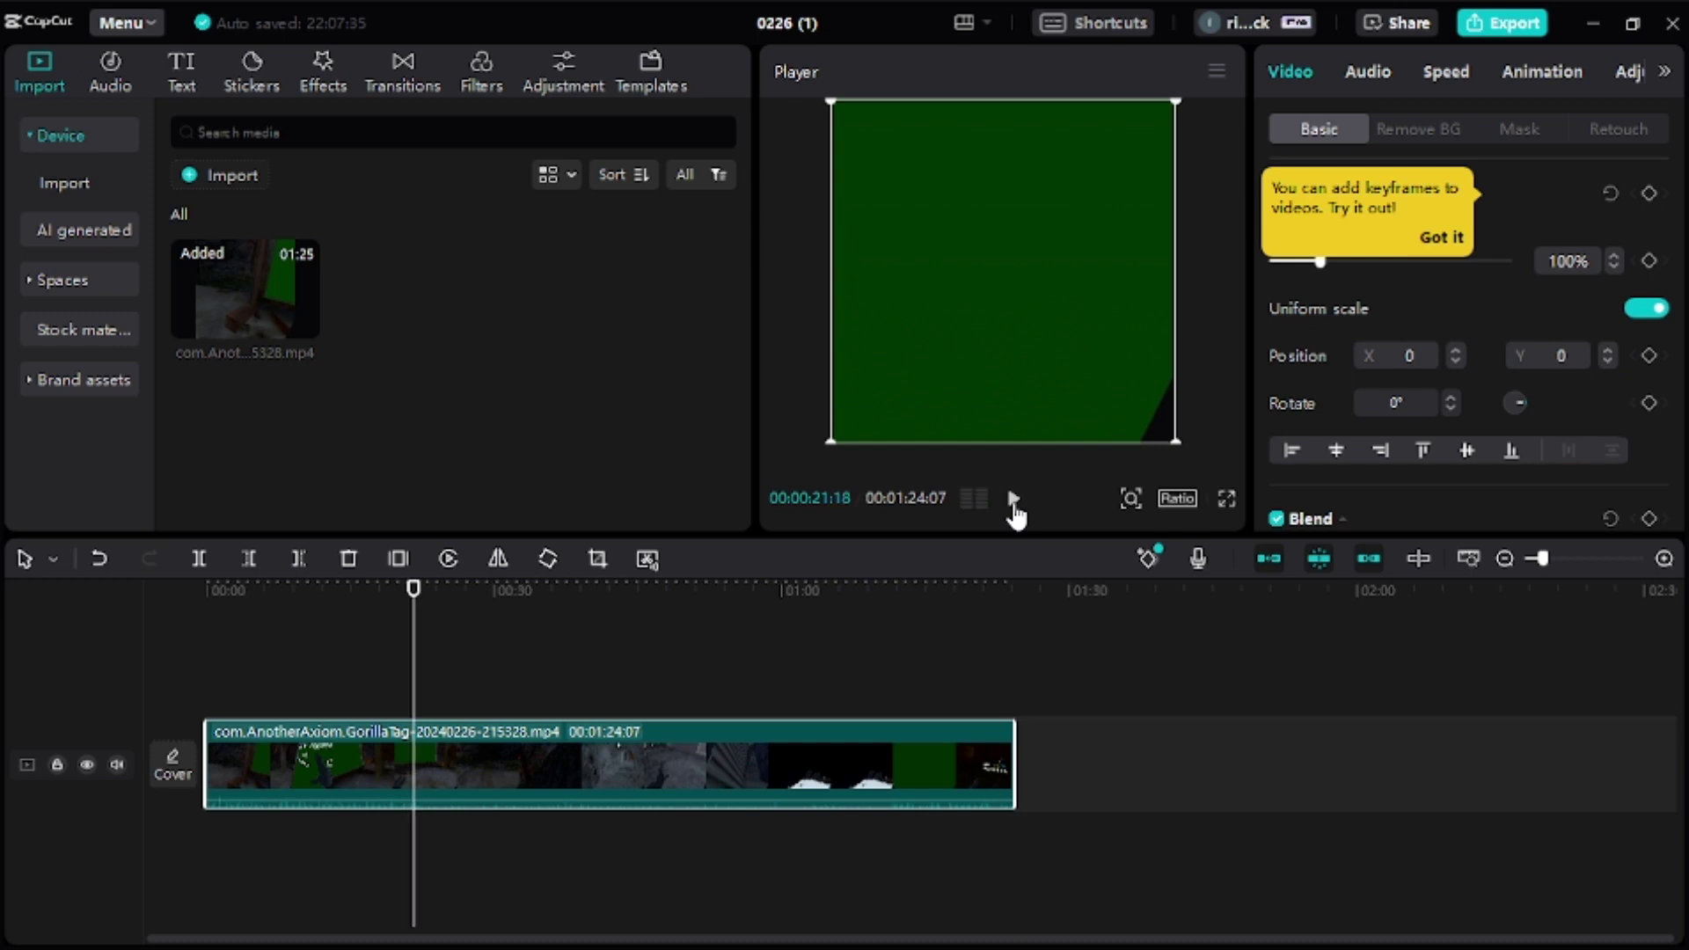
{"action": "key", "text": "Left"}
{"action": "key", "text": "Left"}
{"action": "key", "text": "Left"}
{"action": "key", "text": "Left"}
{"action": "key", "text": "Left"}
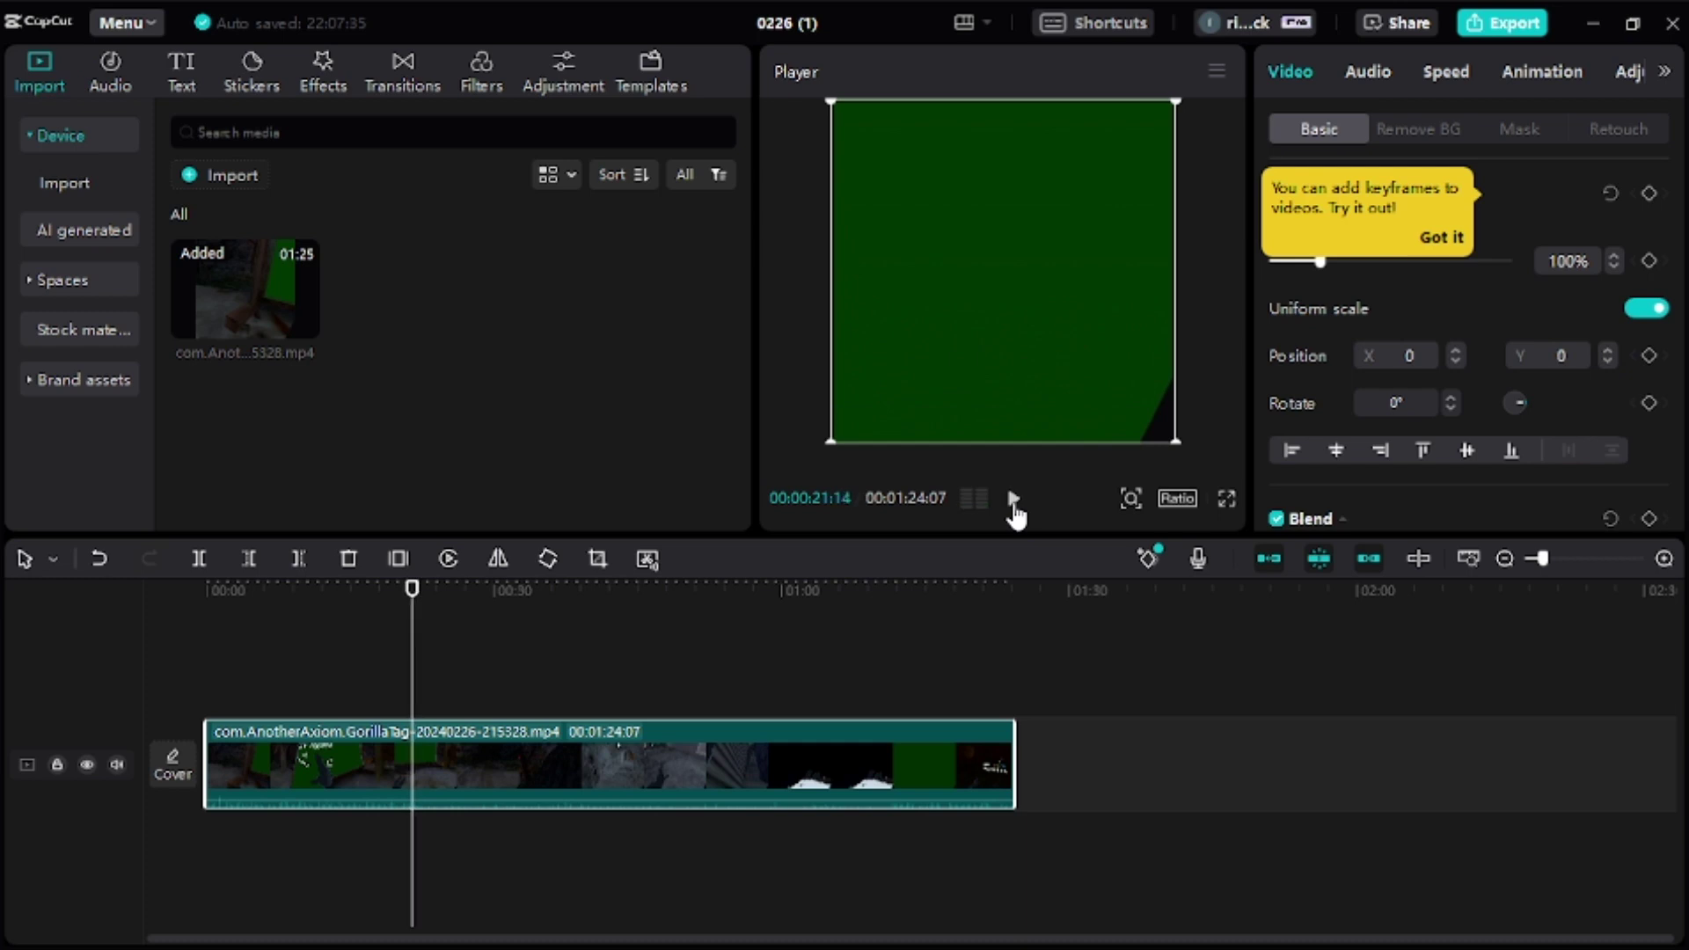
{"action": "key", "text": "Left"}
{"action": "key", "text": "Left"}
{"action": "key", "text": "Left"}
{"action": "key", "text": "Left"}
{"action": "key", "text": "Left"}
{"action": "key", "text": "Left"}
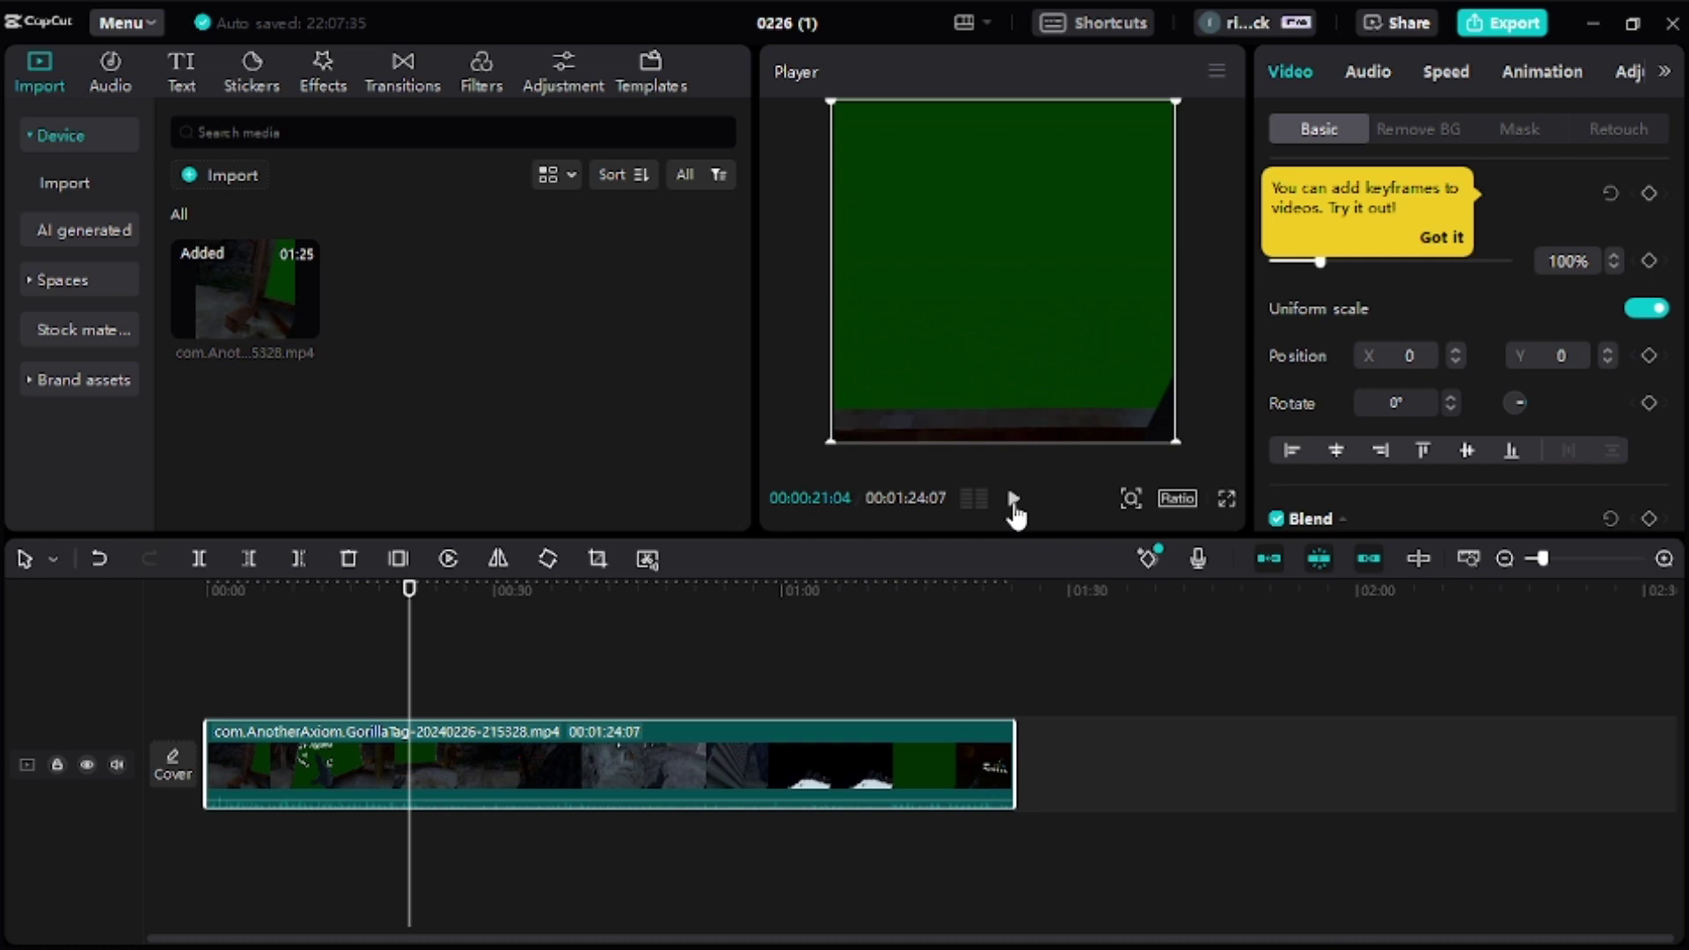
{"action": "key", "text": "Left"}
{"action": "key", "text": "Left"}
{"action": "key", "text": "Left"}
{"action": "key", "text": "Right"}
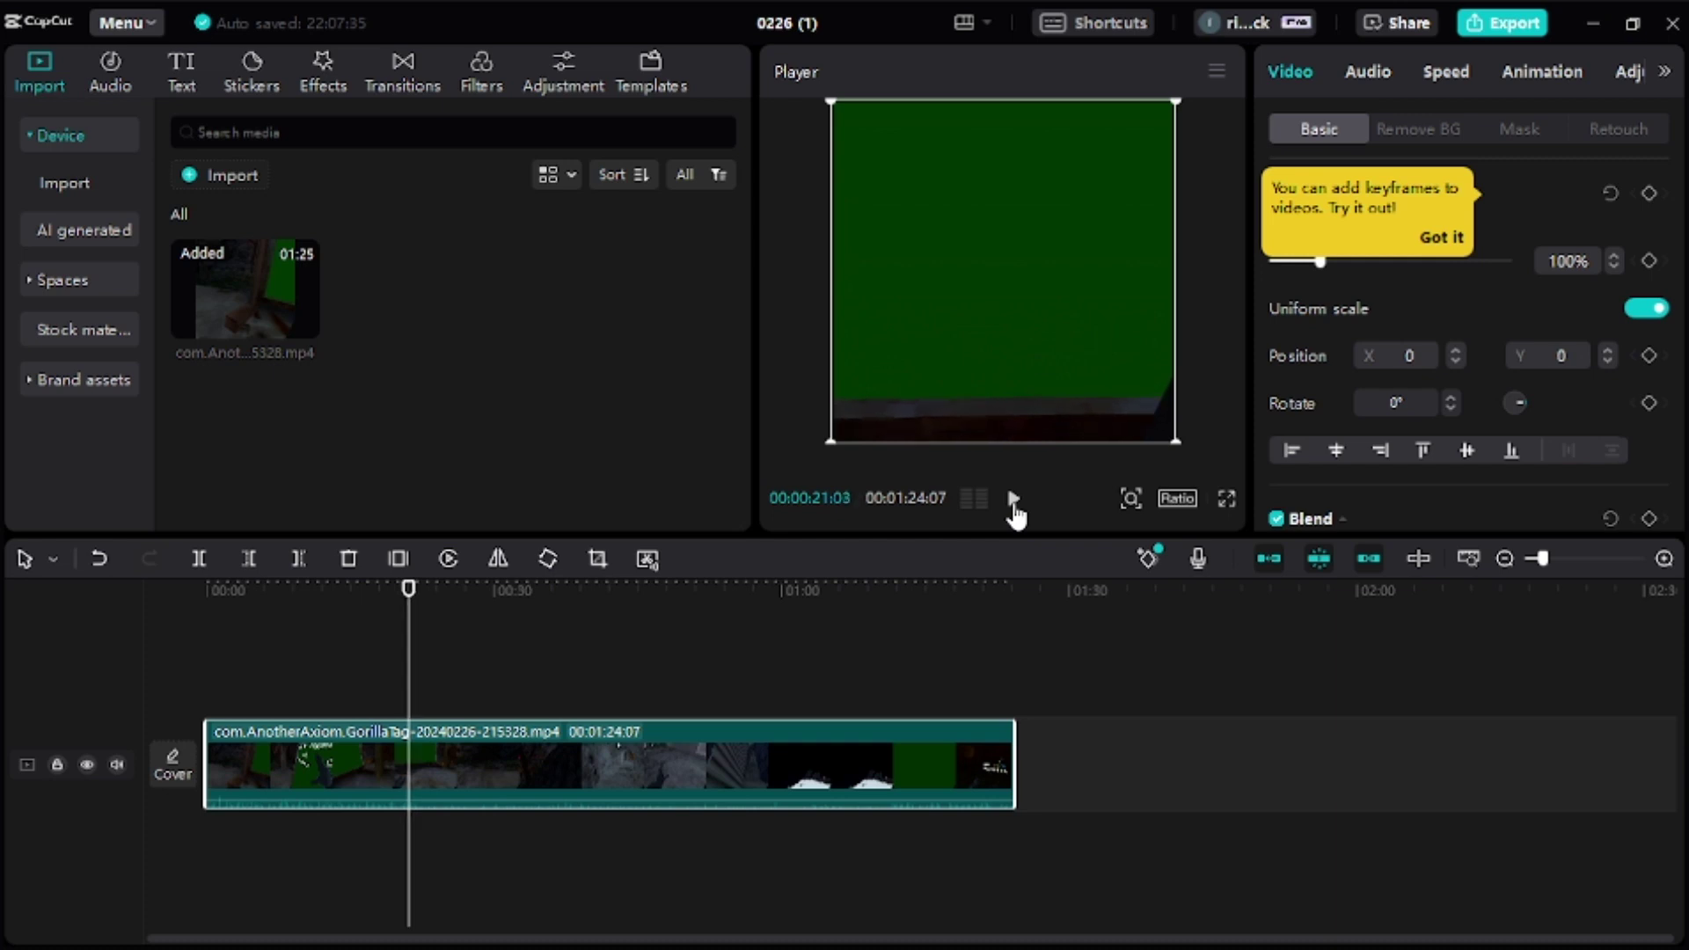
{"action": "key", "text": "Right"}
{"action": "key", "text": "Right"}
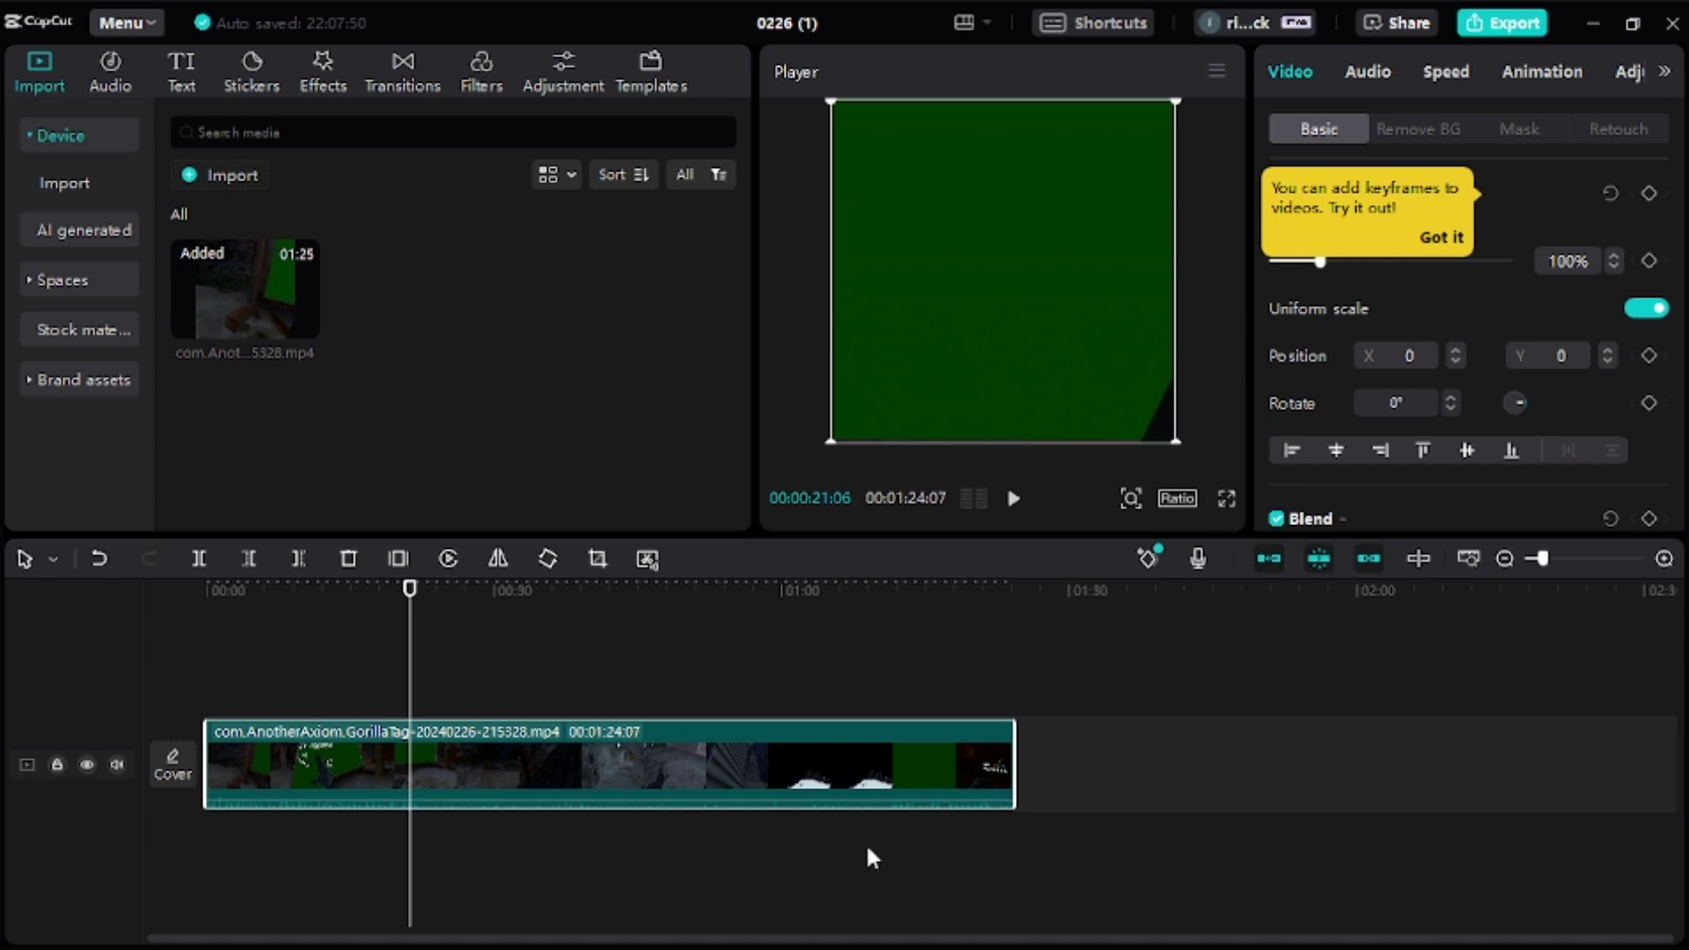
{"action": "key", "text": "ctrl+b"}
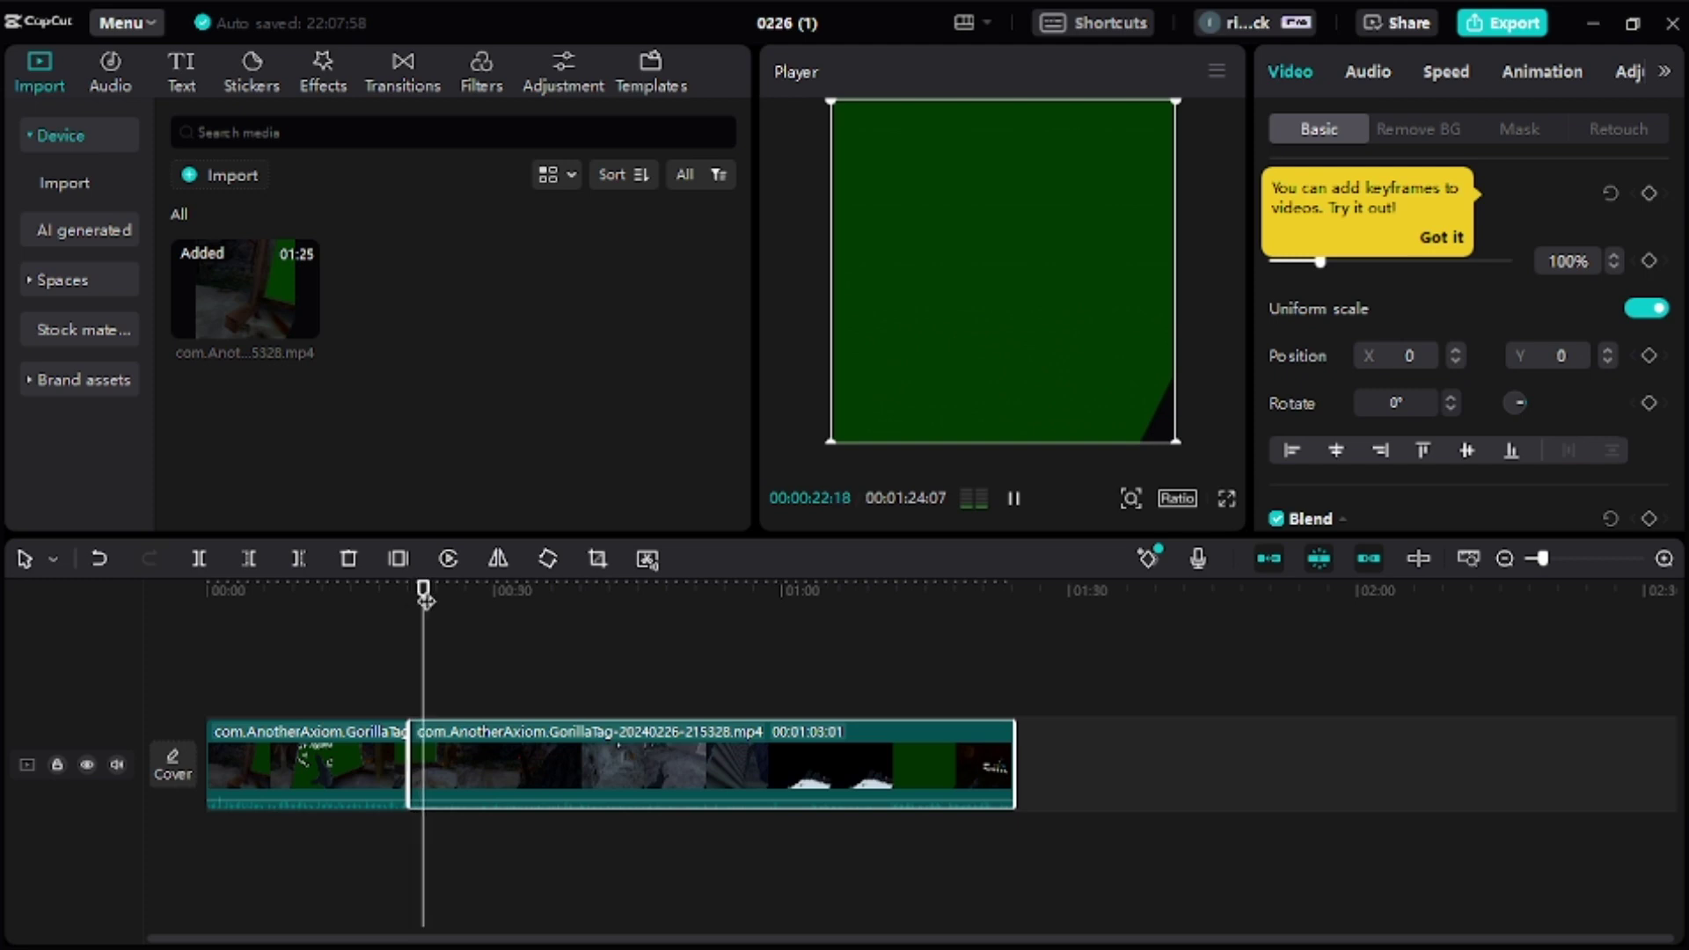
Step: Find the green-board frame near 01:10:20 and split the clip there, isolating a 48-second middle
{"action": "left_click_drag", "start_coordinate": [426, 598], "coordinate": [876, 668]}
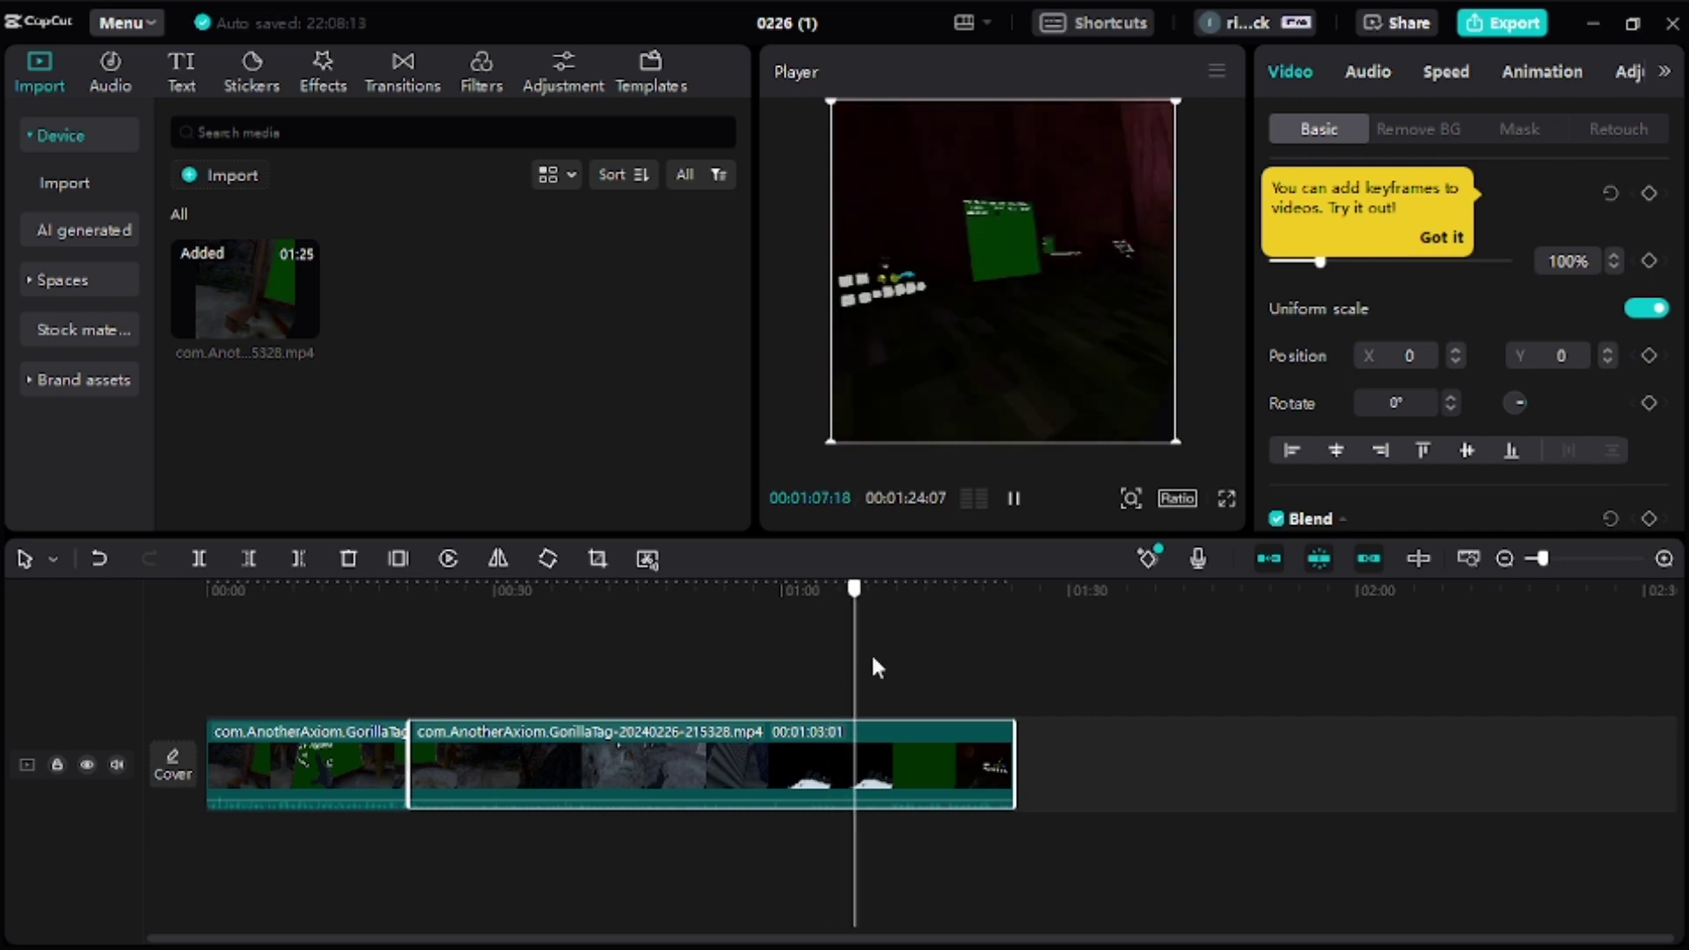
{"action": "left_click_drag", "start_coordinate": [876, 669], "coordinate": [842, 666]}
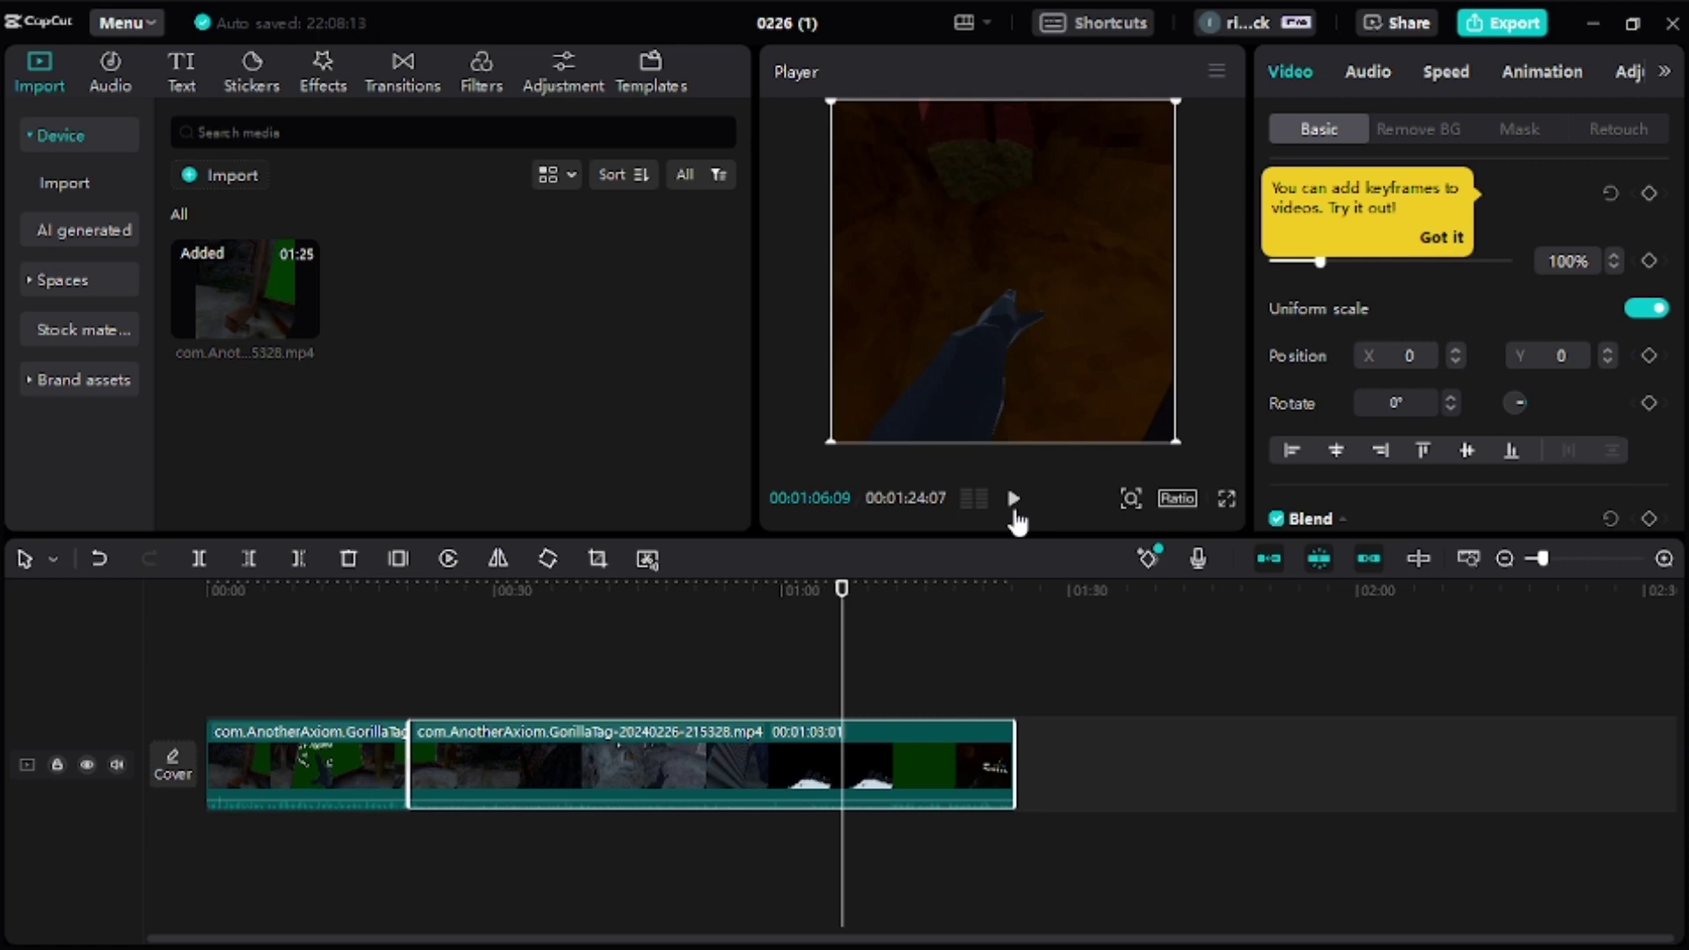
{"action": "left_click", "coordinate": [1014, 501]}
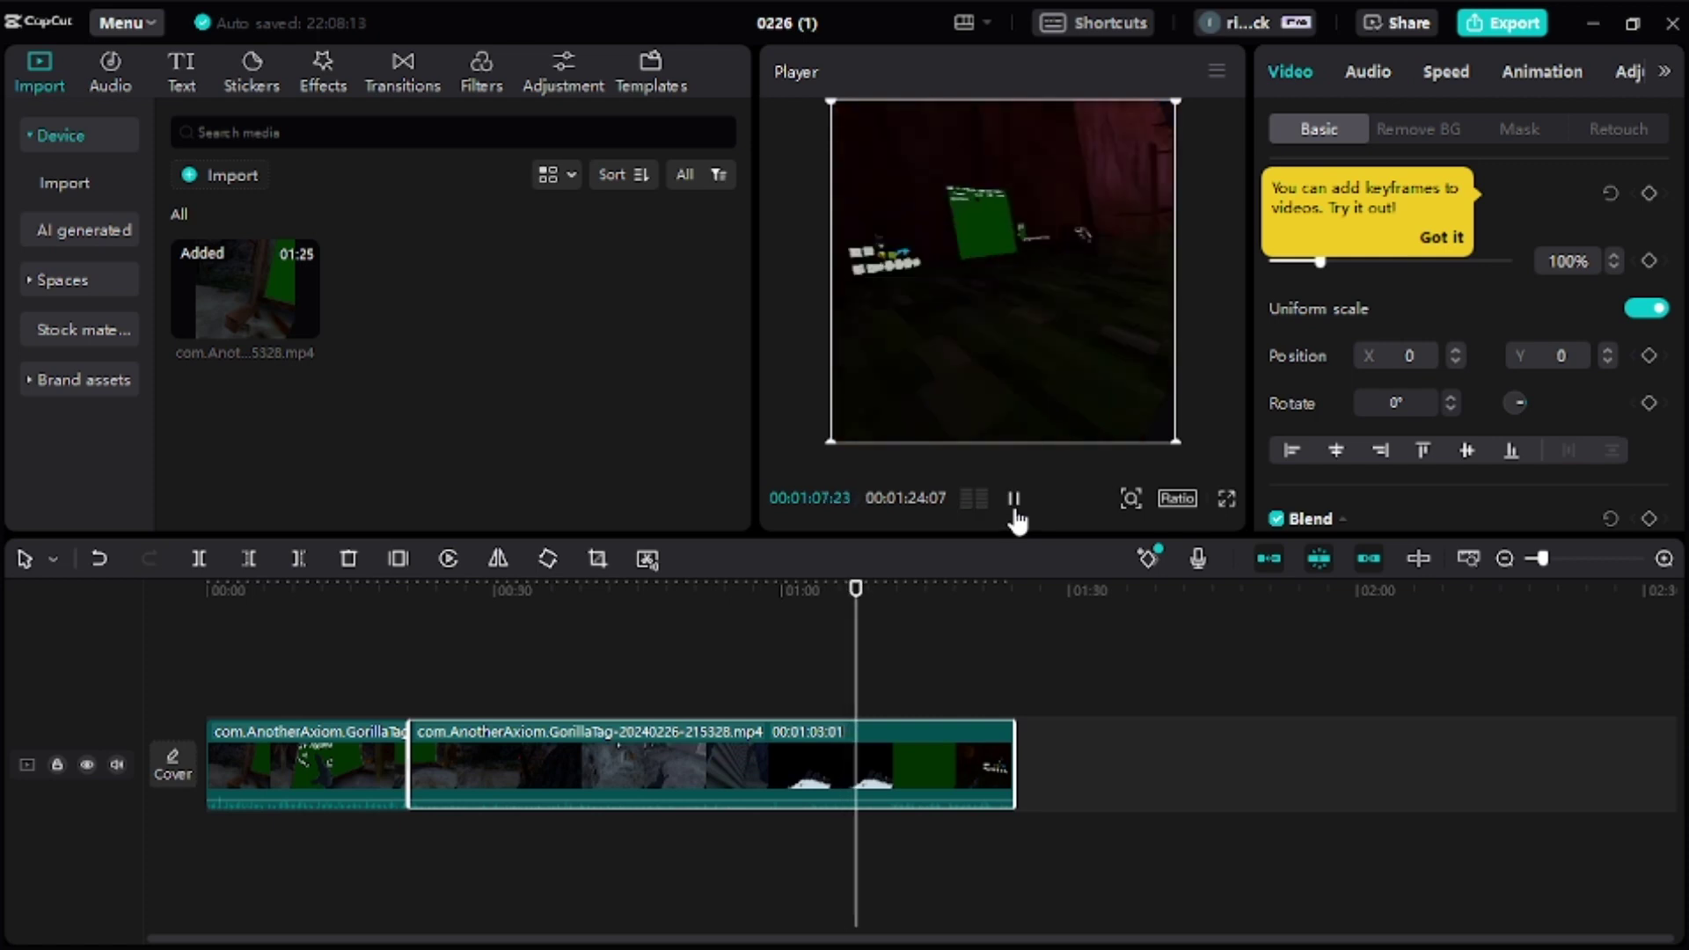
{"action": "left_click", "coordinate": [1016, 519]}
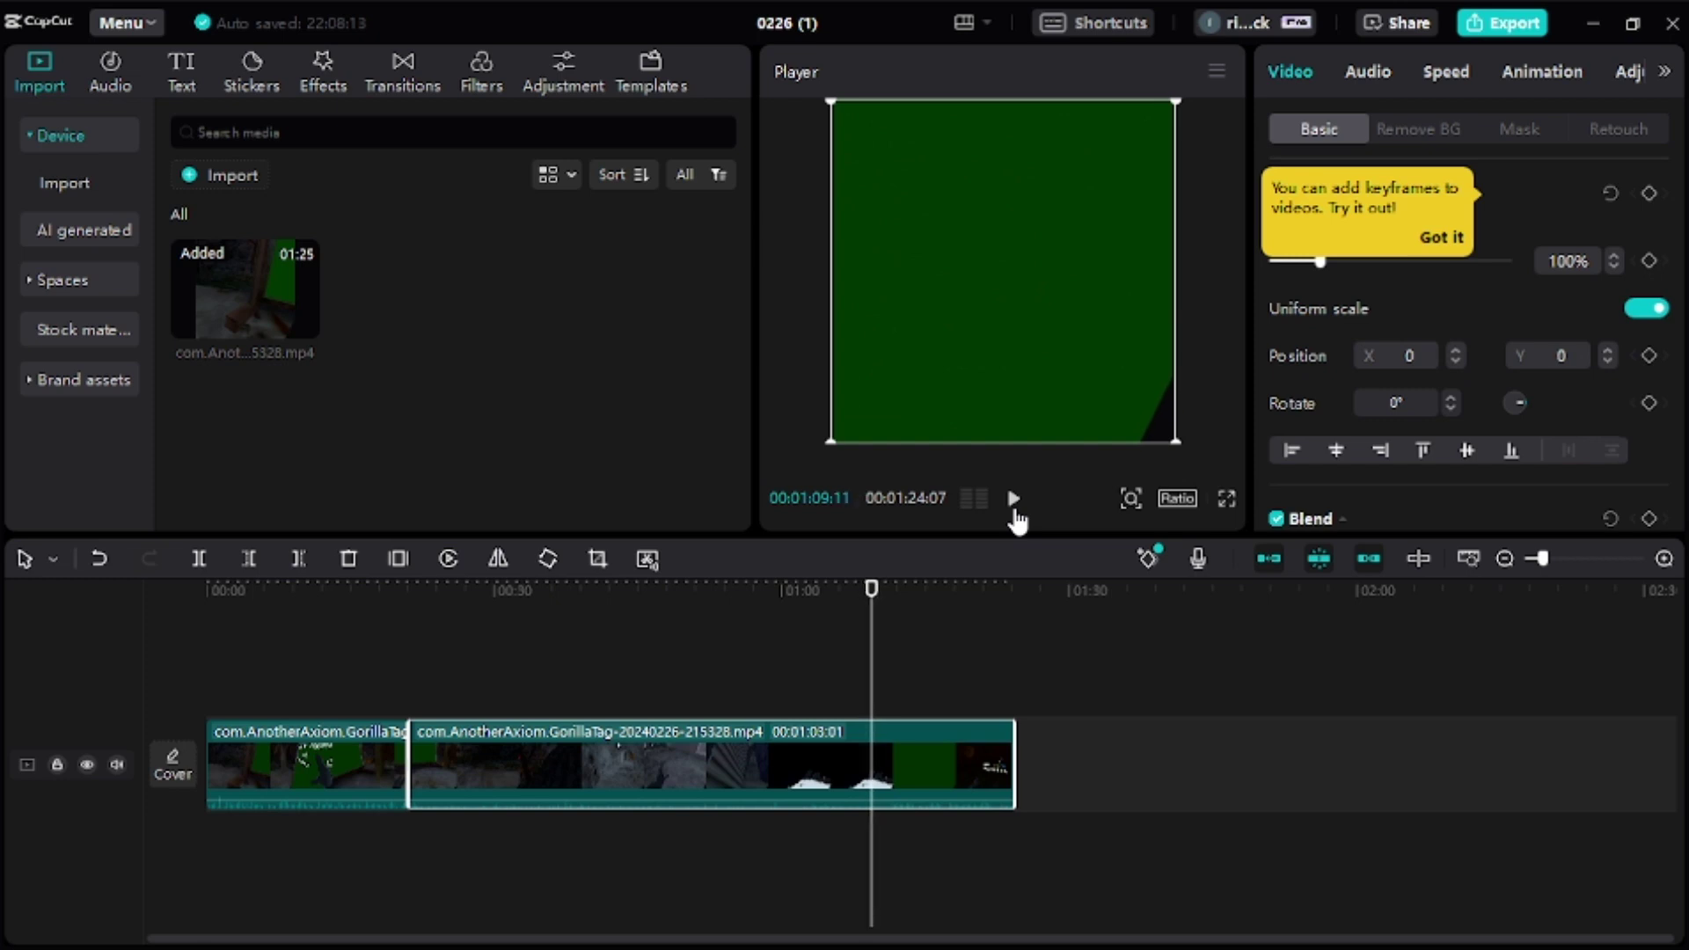
{"action": "key", "text": "Right"}
{"action": "key", "text": "Right"}
{"action": "key", "text": "Right"}
{"action": "key", "text": "Right"}
{"action": "key", "text": "Right"}
{"action": "key", "text": "Right"}
{"action": "key", "text": "Right"}
{"action": "key", "text": "Right"}
{"action": "key", "text": "Right"}
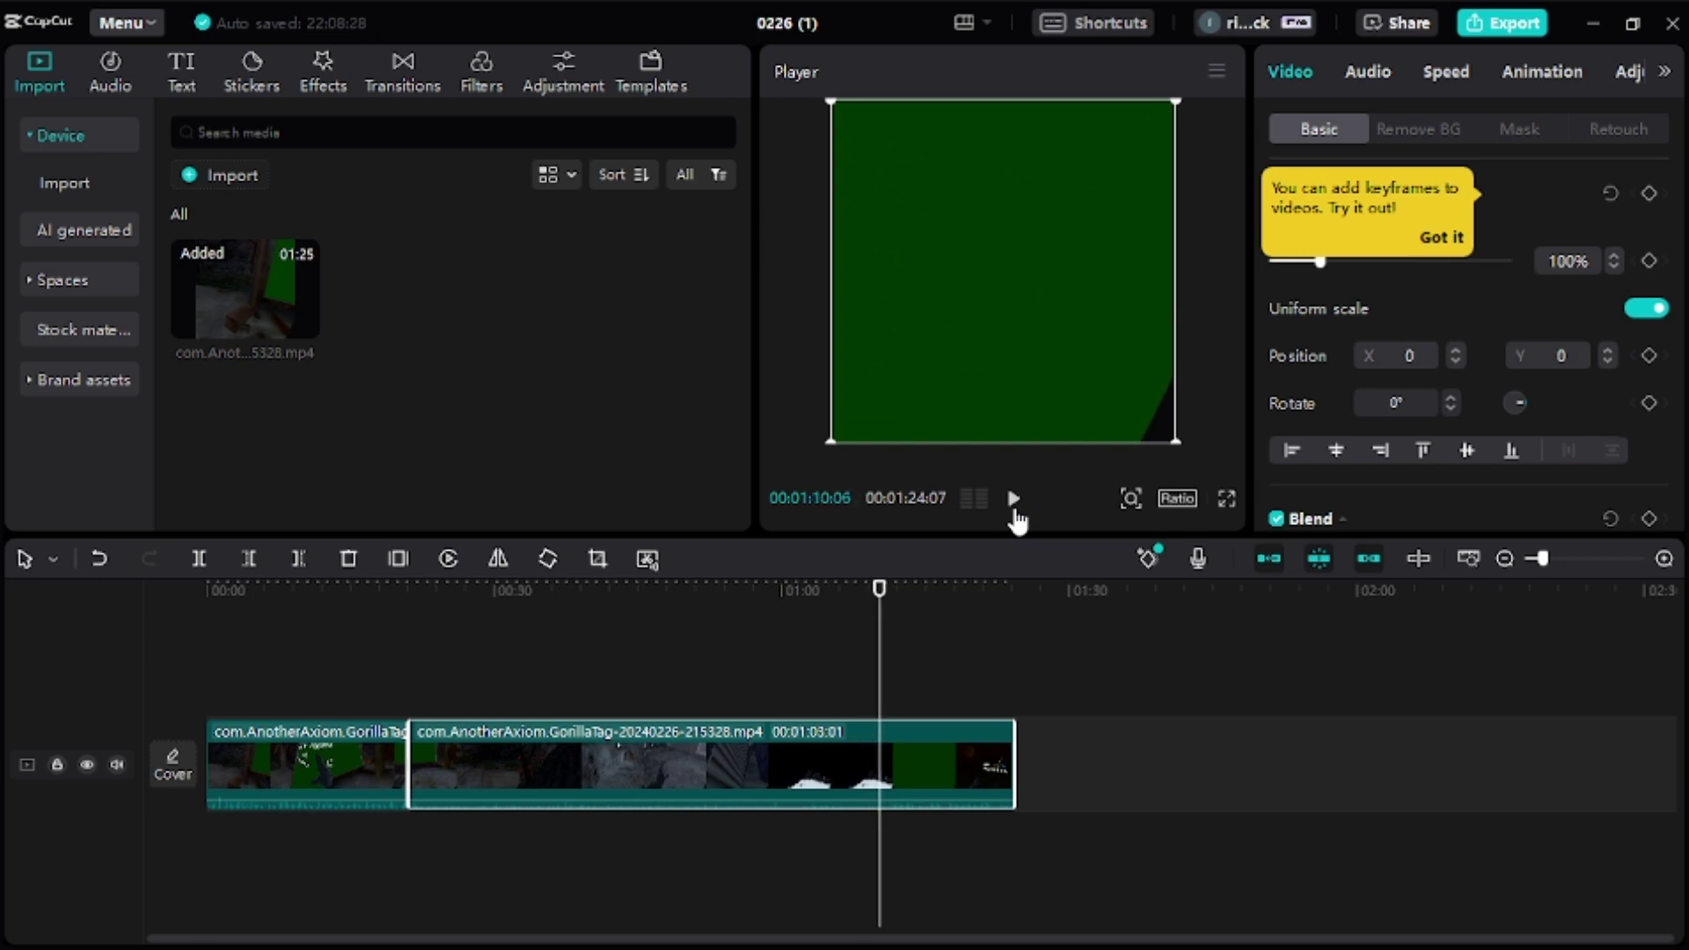
{"action": "key", "text": "Right"}
{"action": "key", "text": "Right"}
{"action": "key", "text": "Right"}
{"action": "key", "text": "Right"}
{"action": "key", "text": "Right"}
{"action": "key", "text": "Right"}
{"action": "key", "text": "Right"}
{"action": "key", "text": "Right"}
{"action": "key", "text": "Right"}
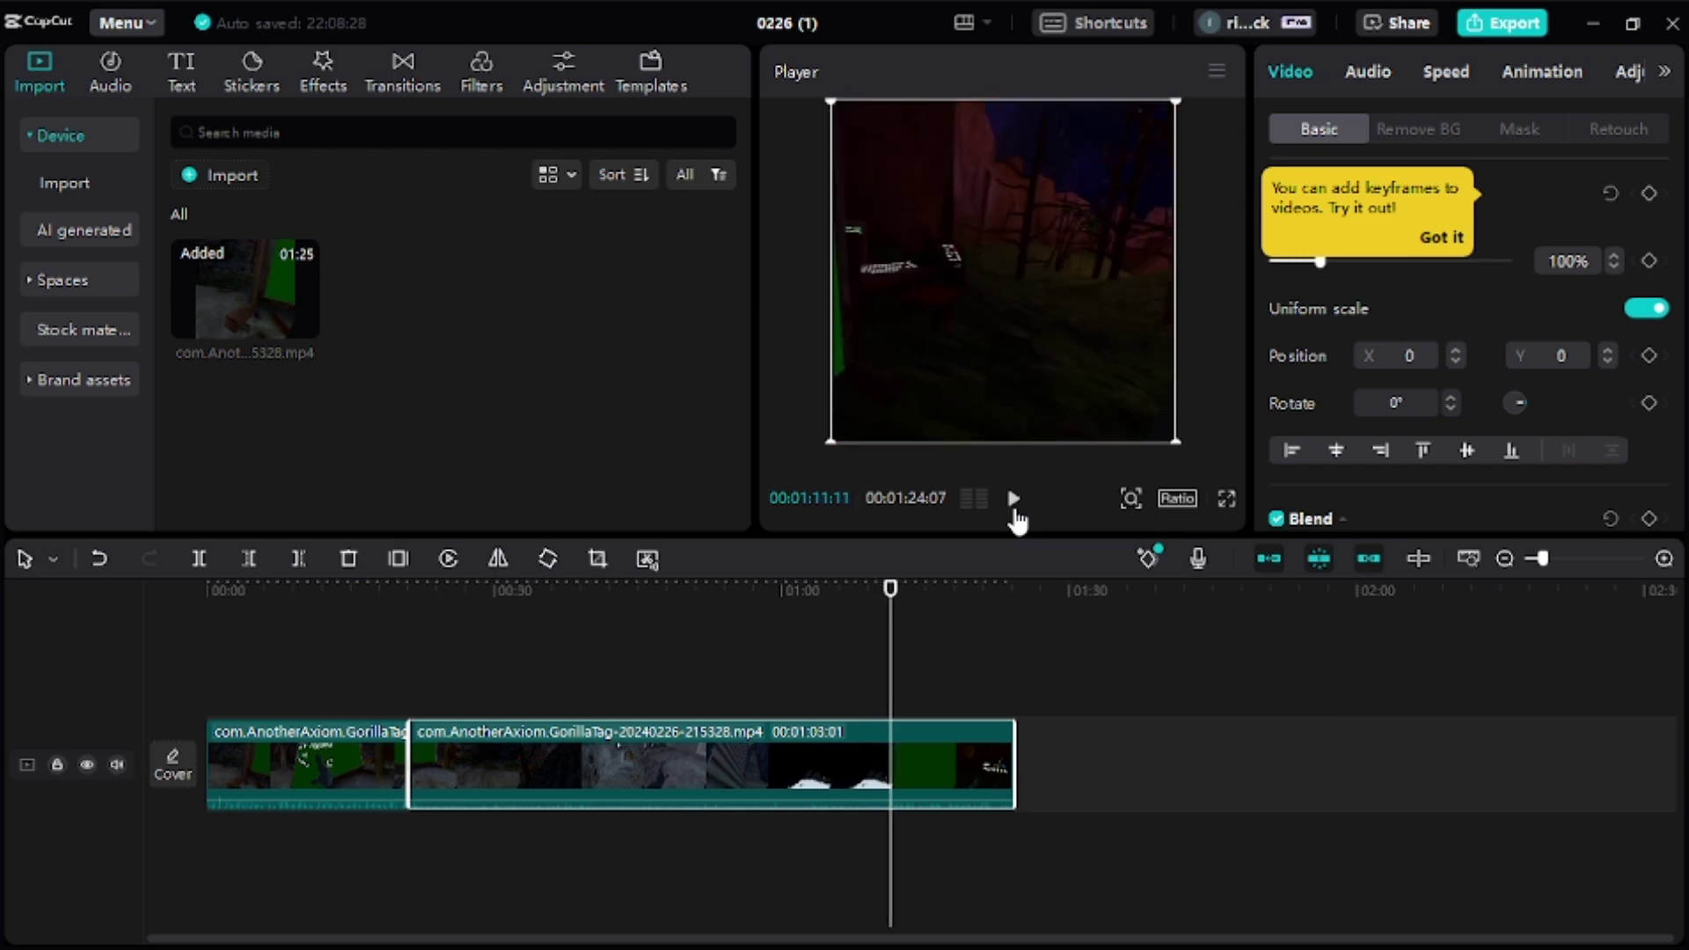
{"action": "key", "text": "Left"}
{"action": "key", "text": "Left"}
{"action": "key", "text": "Left"}
{"action": "key", "text": "Left"}
{"action": "key", "text": "Left"}
{"action": "key", "text": "Left"}
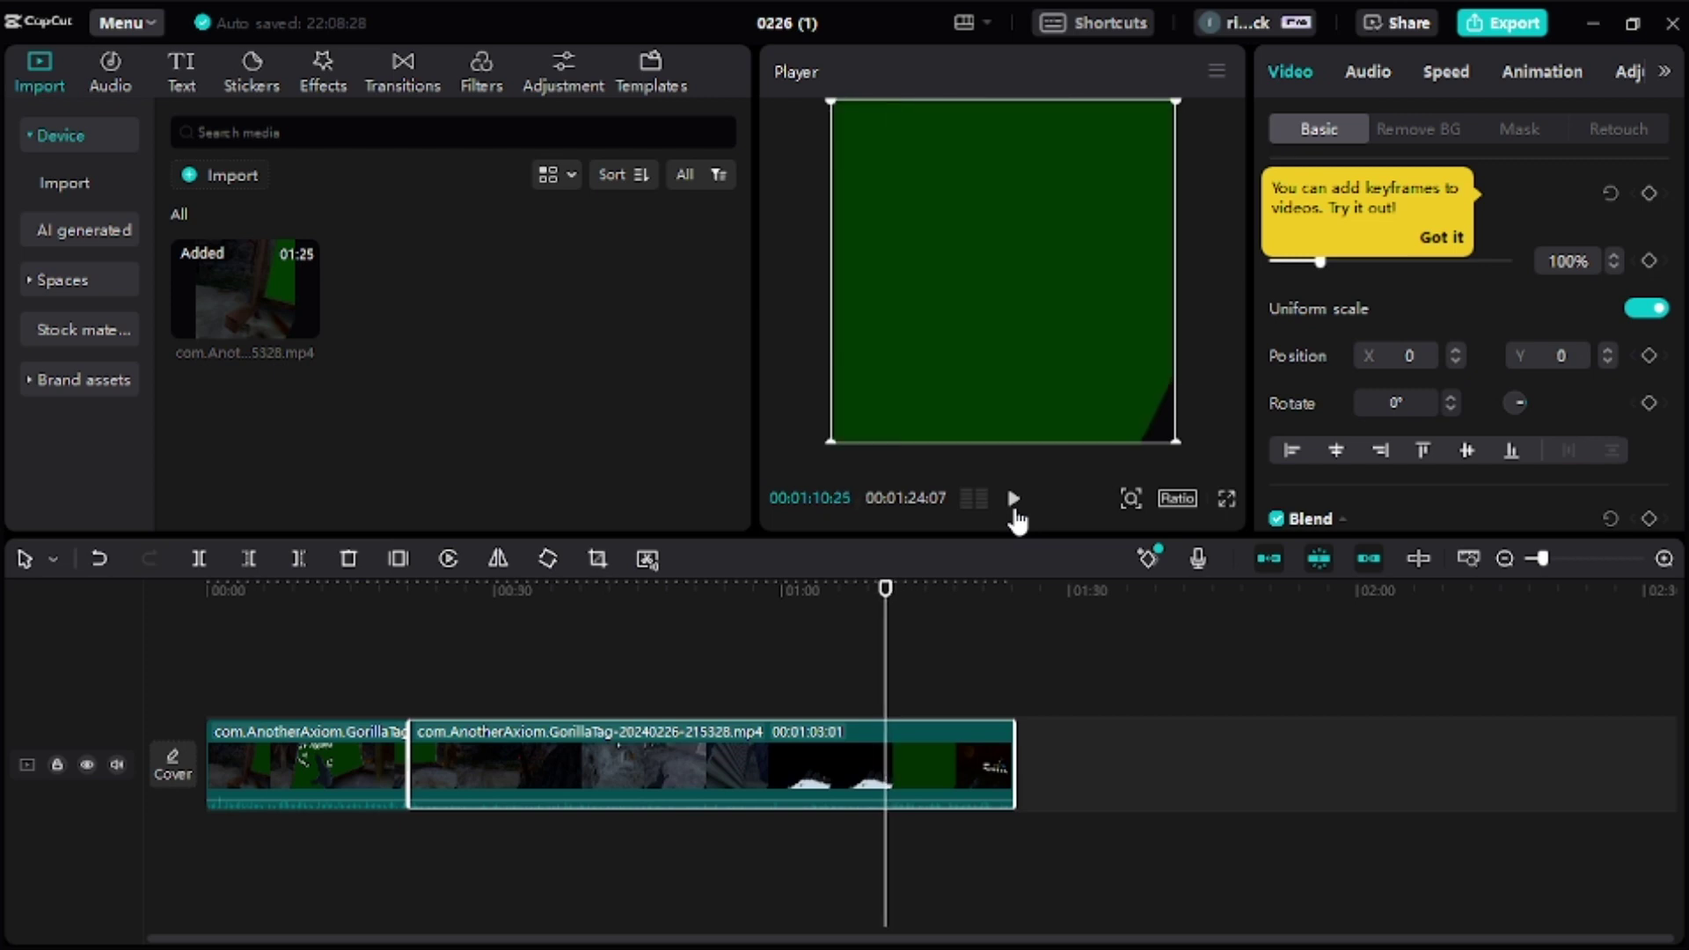
{"action": "key", "text": "Left"}
{"action": "key", "text": "Left"}
{"action": "key", "text": "Left"}
{"action": "key", "text": "Left"}
{"action": "key", "text": "Left"}
{"action": "key", "text": "Left"}
{"action": "key", "text": "Left"}
{"action": "key", "text": "Left"}
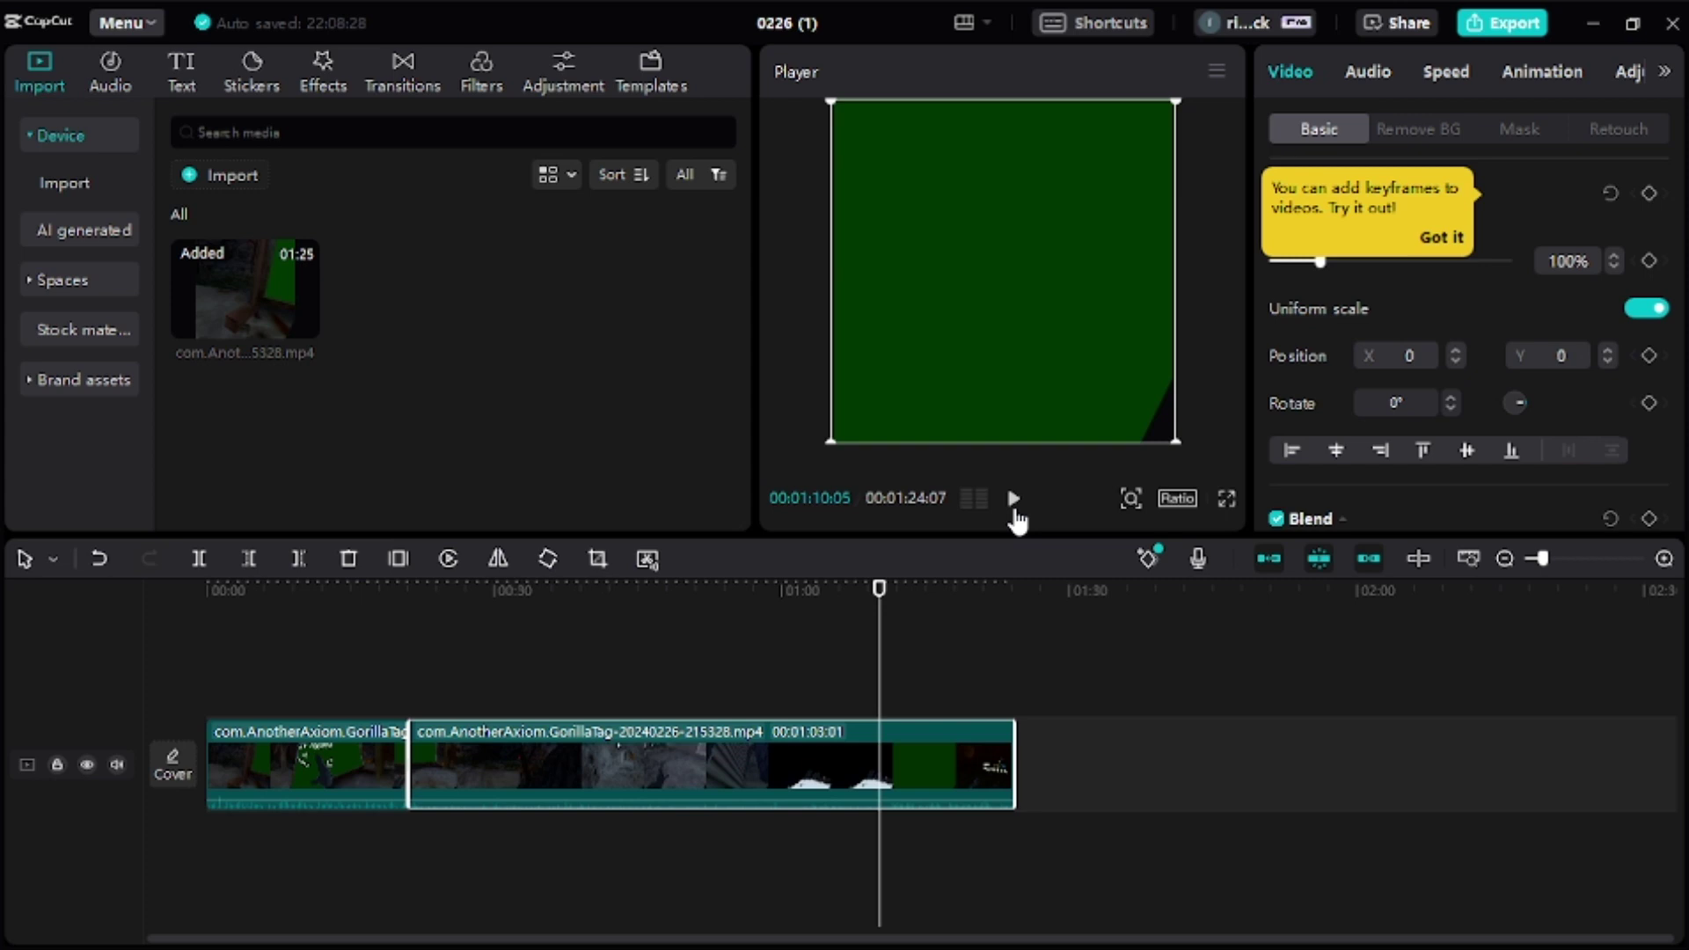
{"action": "key", "text": "Left"}
{"action": "key", "text": "Left"}
{"action": "key", "text": "Left"}
{"action": "key", "text": "ctrl+b"}
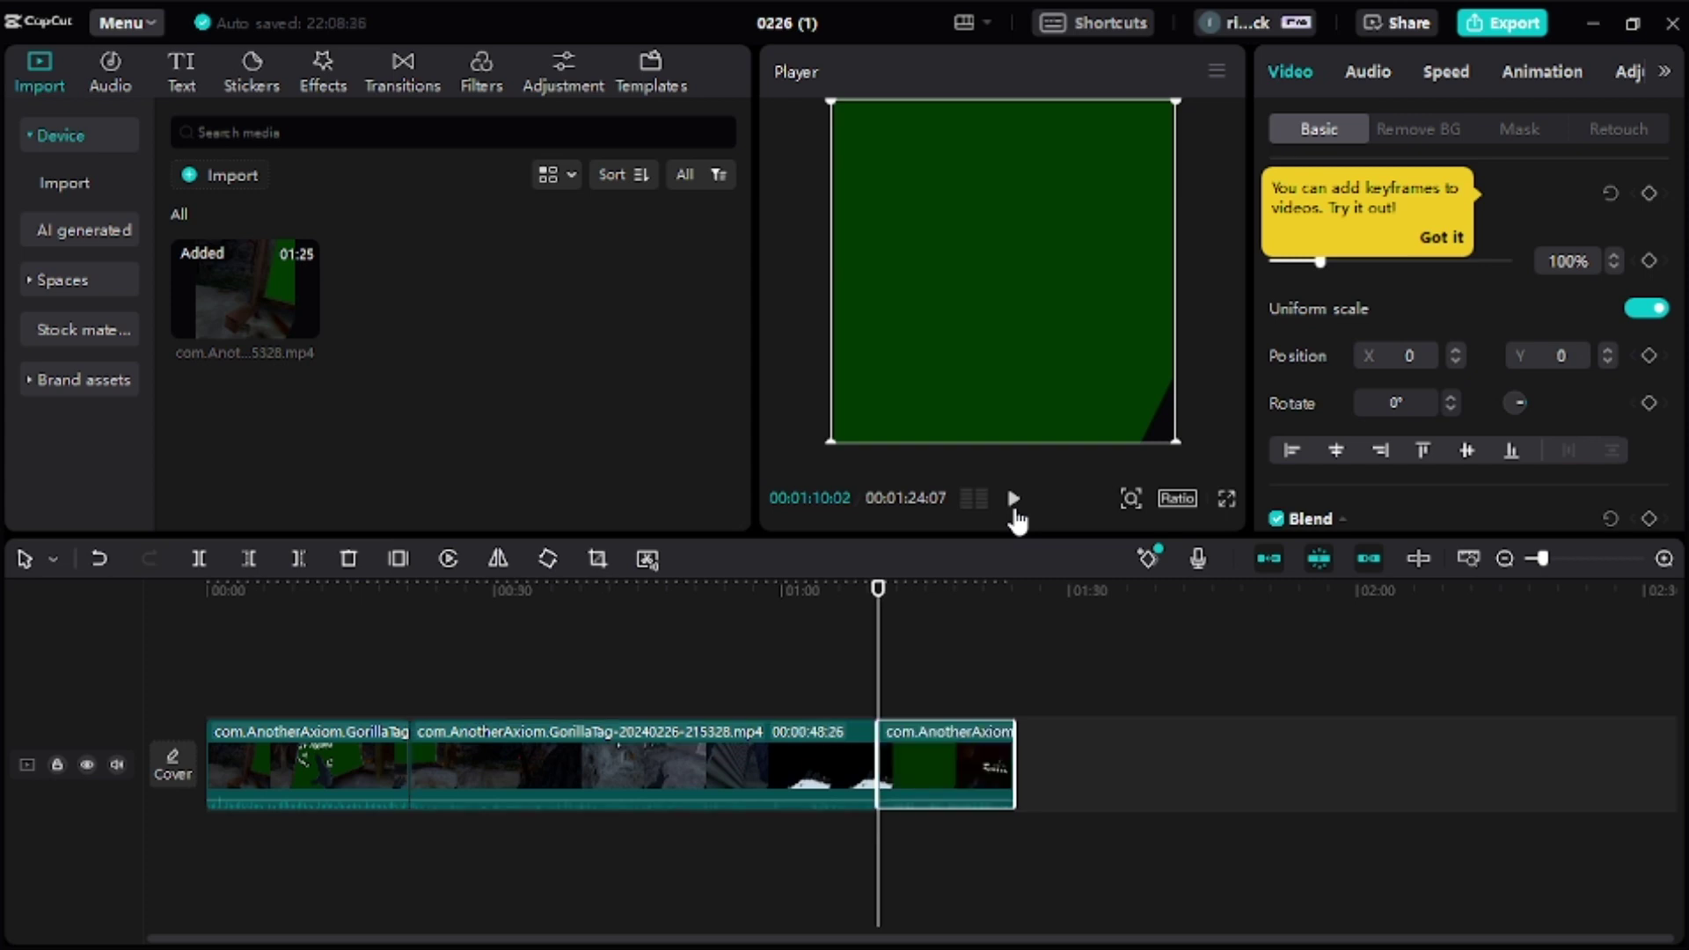
{"action": "right_click", "coordinate": [583, 770]}
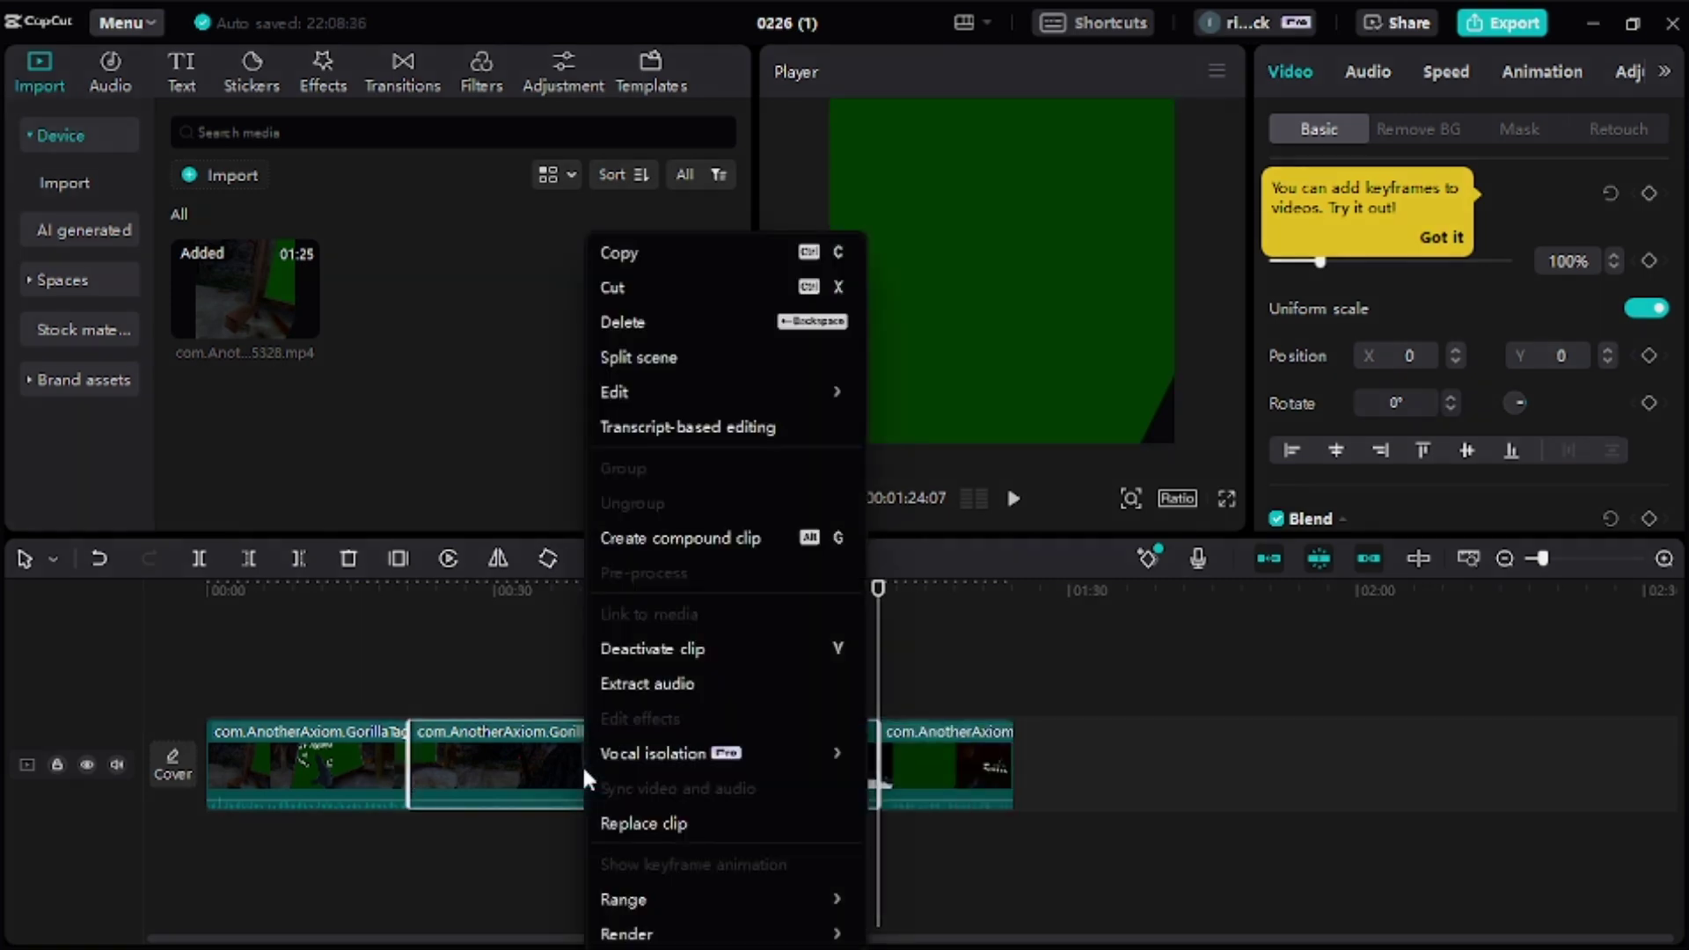
{"action": "left_click", "coordinate": [651, 321]}
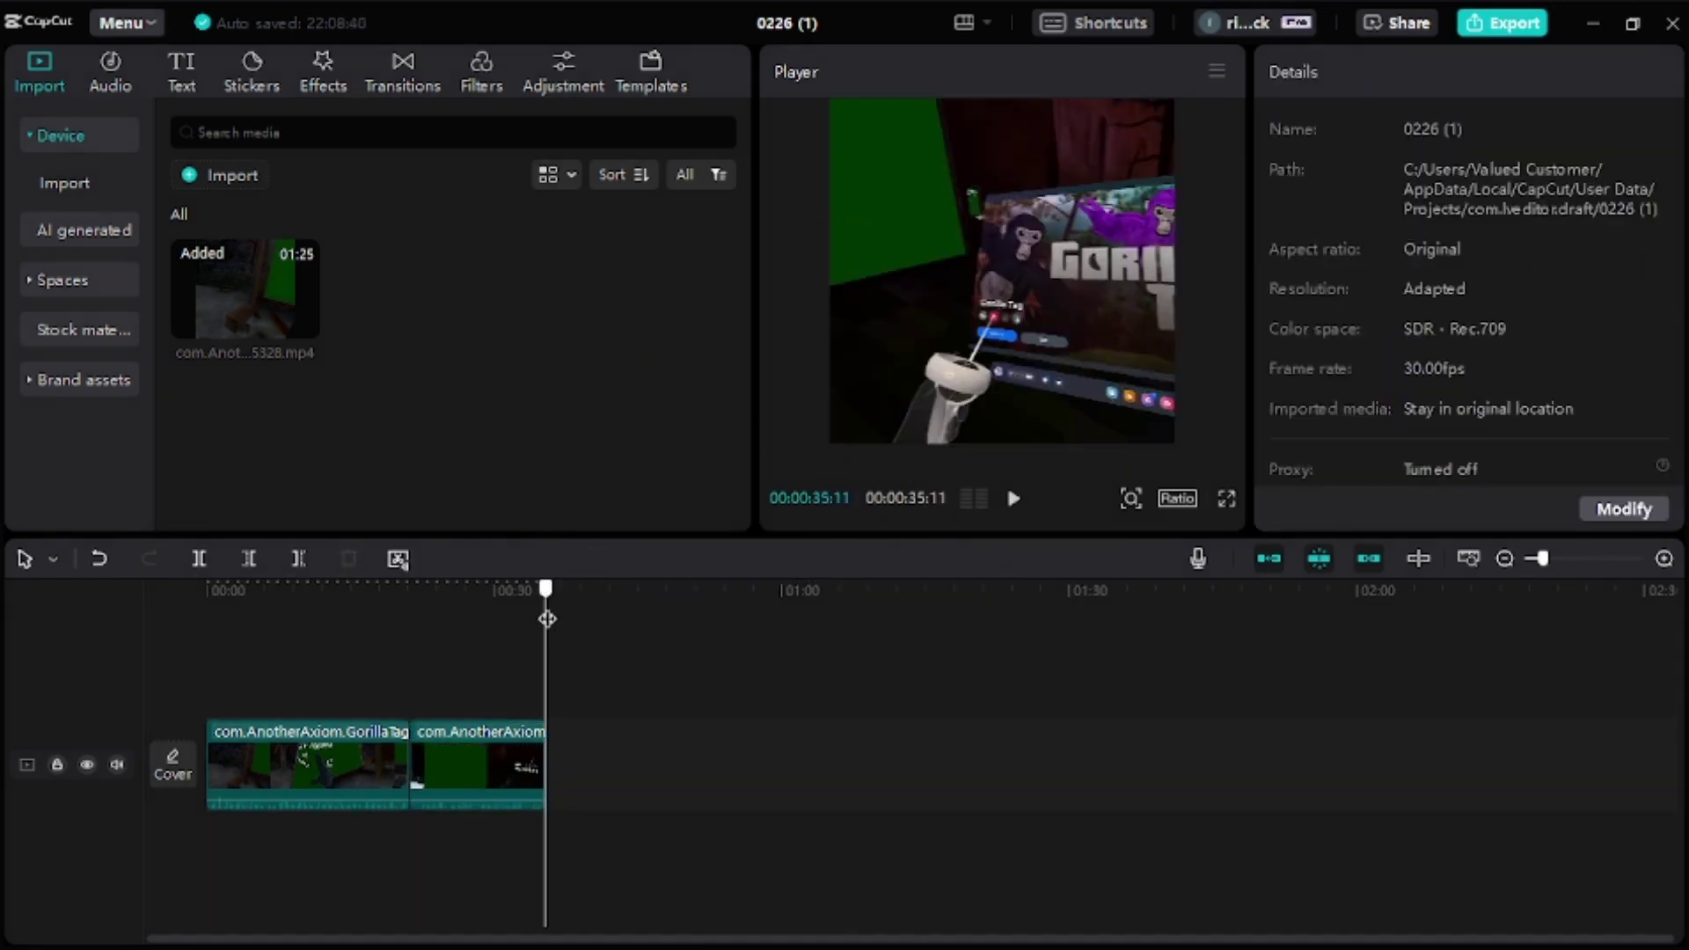
{"action": "mouse_move", "coordinate": [547, 619]}
{"action": "left_mouse_down"}
{"action": "mouse_move", "coordinate": [252, 694]}
{"action": "mouse_move", "coordinate": [177, 689]}
{"action": "left_mouse_up"}
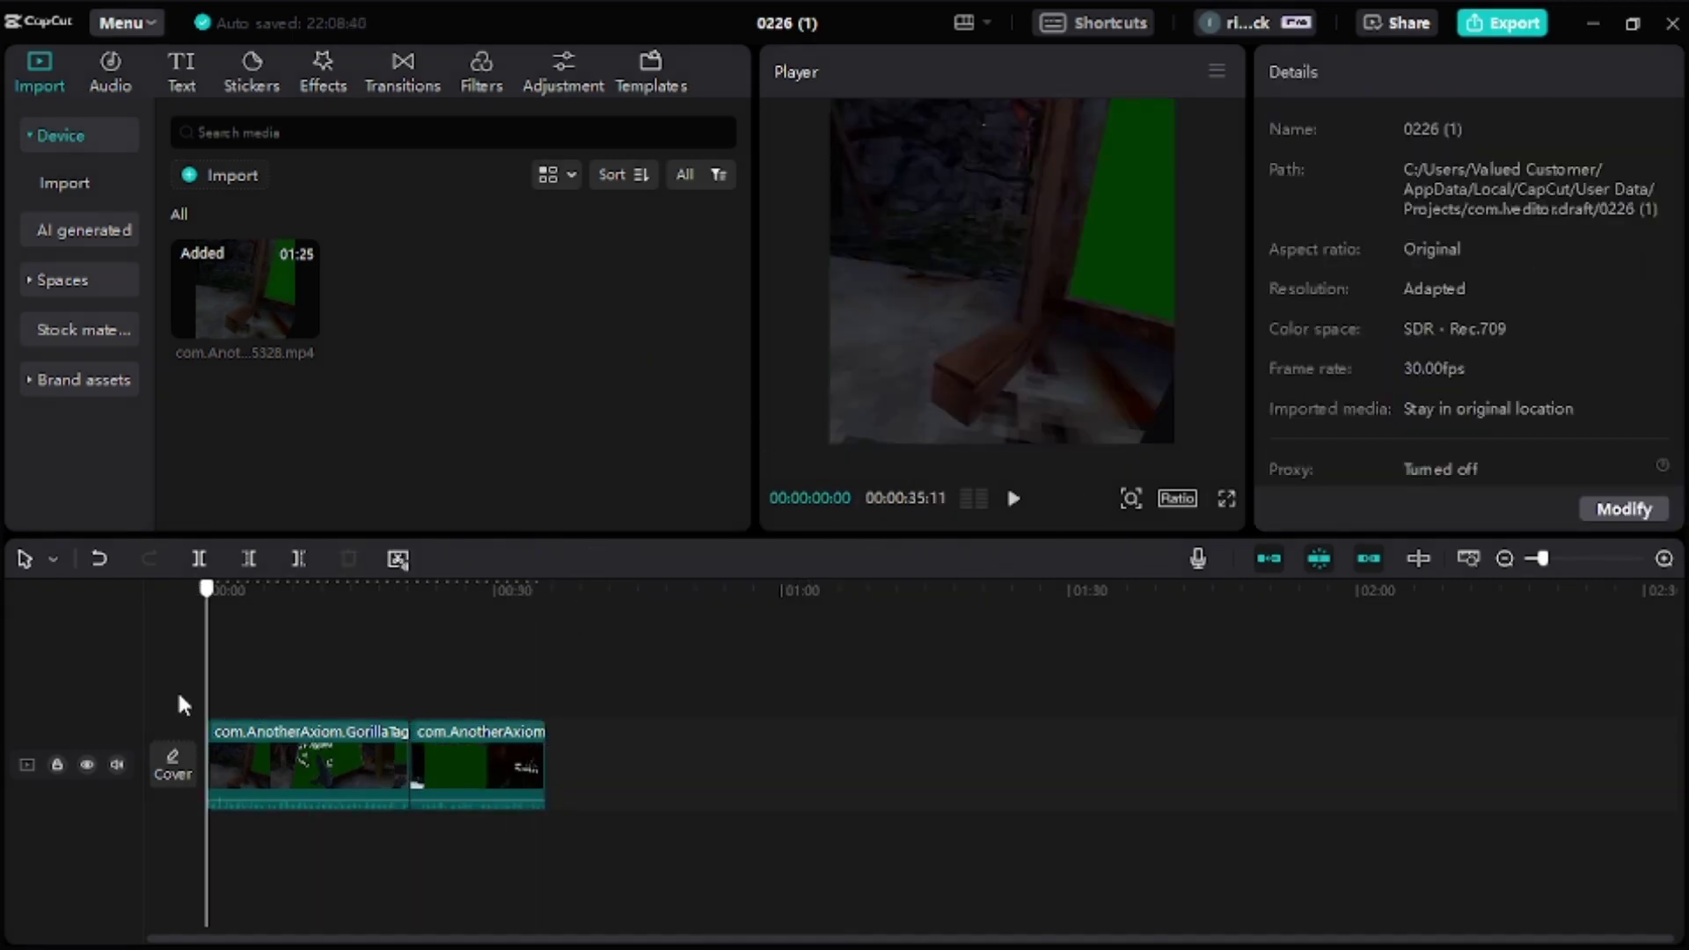
{"action": "left_click", "coordinate": [1015, 499]}
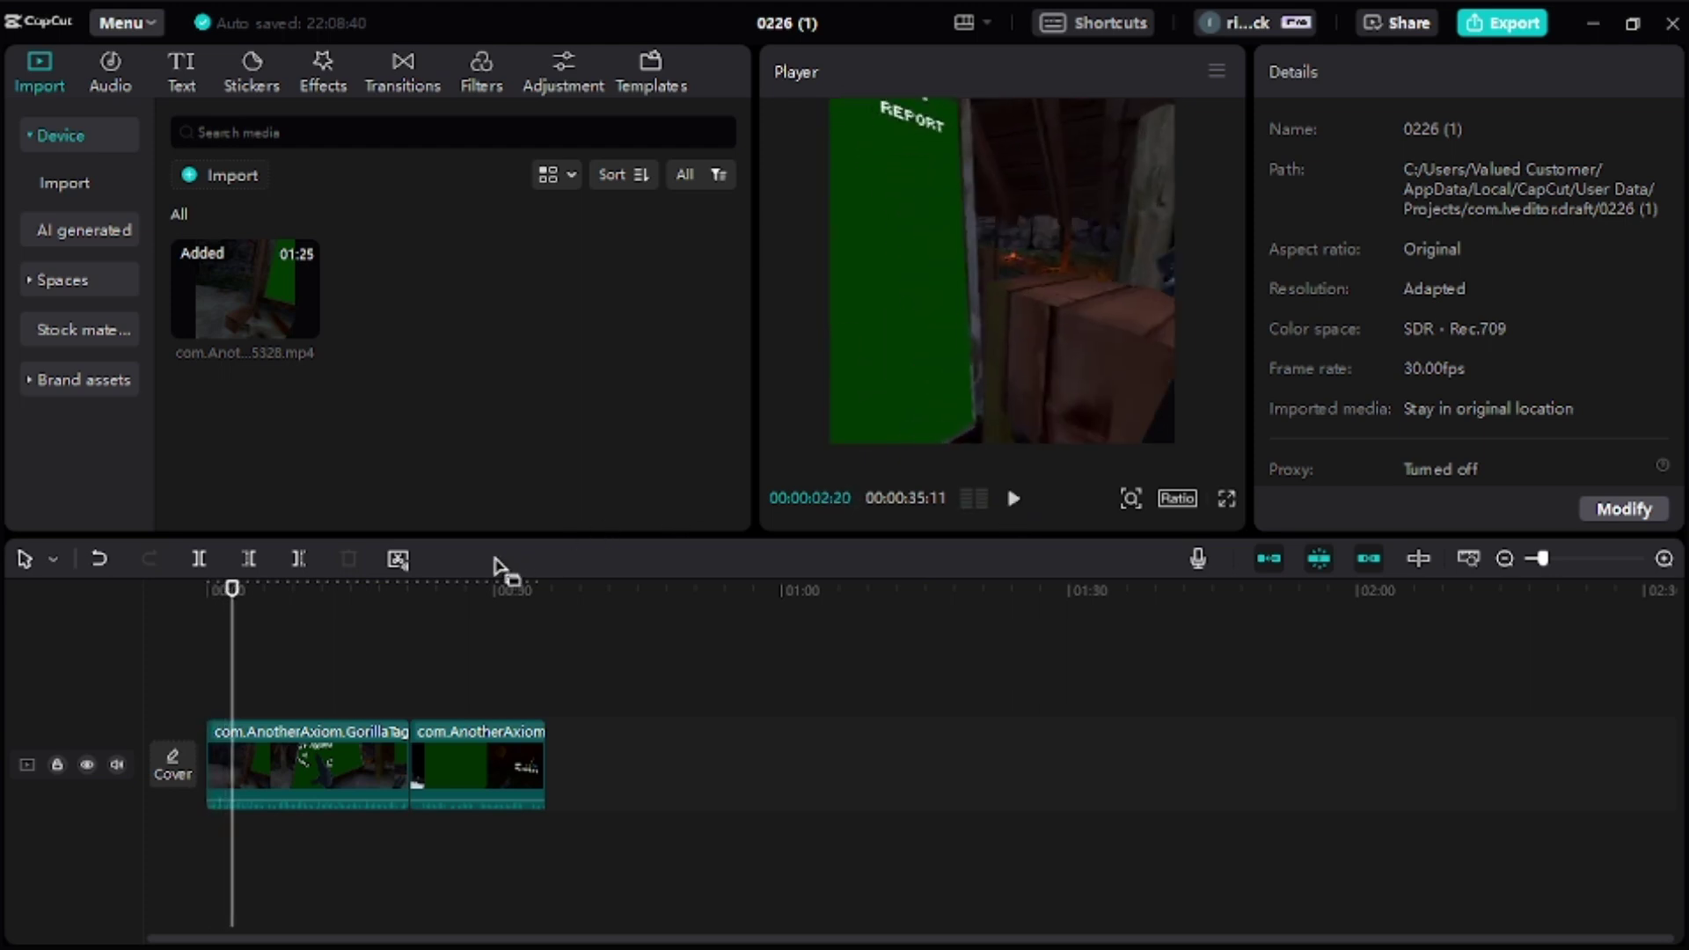
{"action": "left_click", "coordinate": [332, 658]}
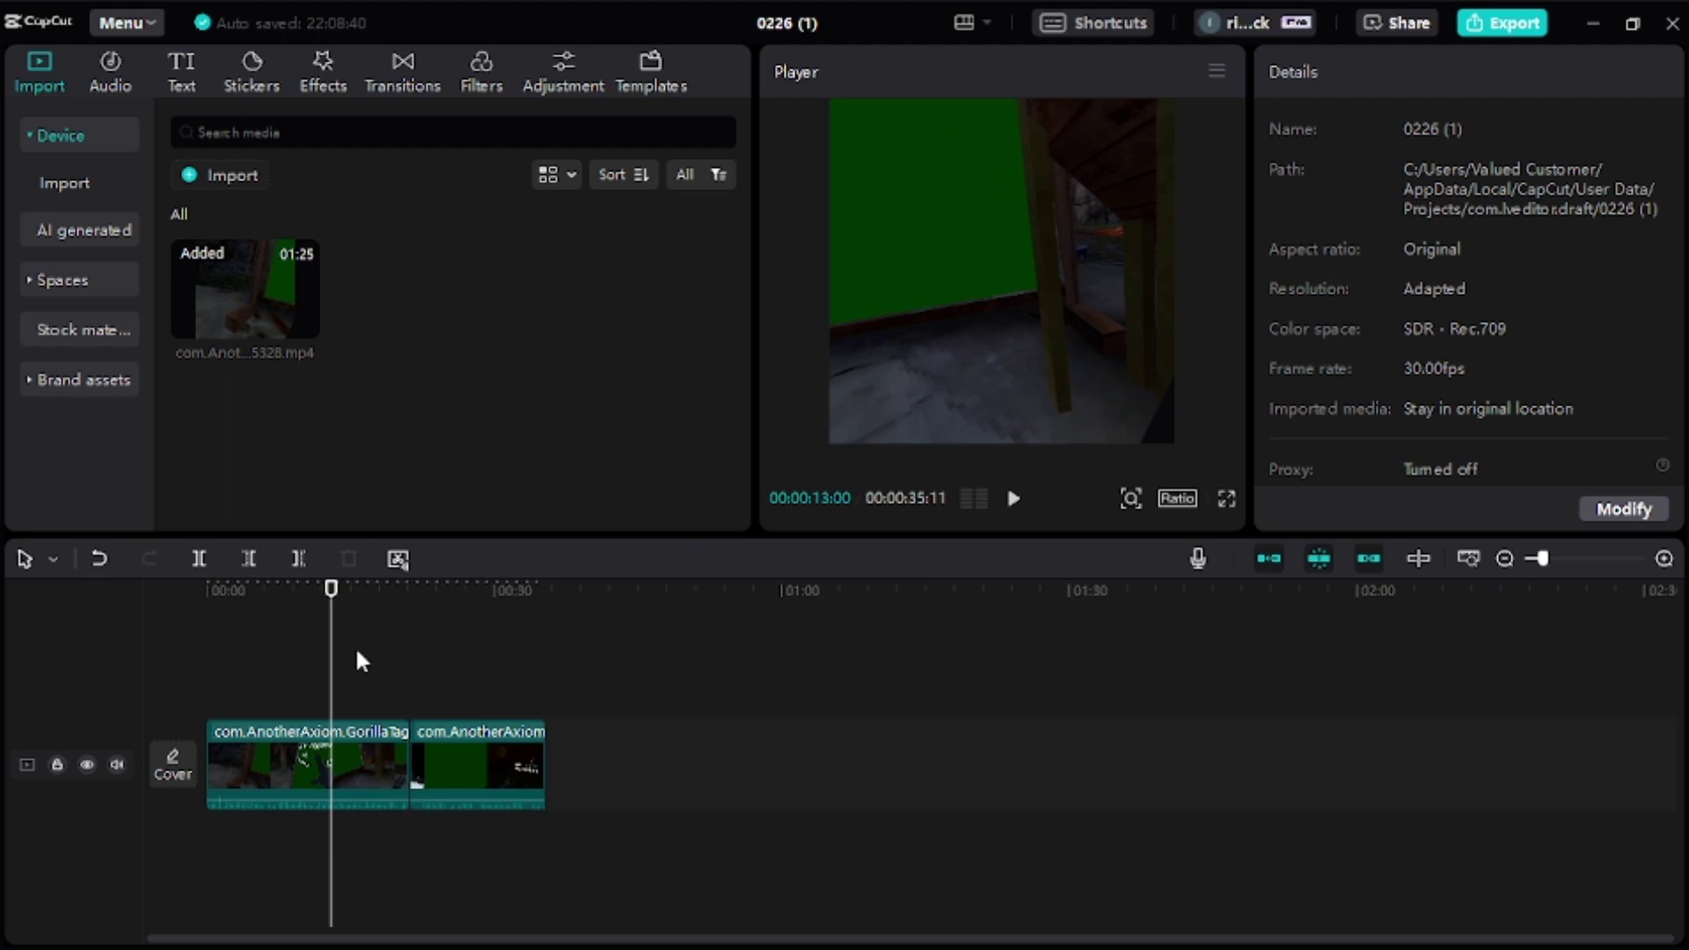
{"action": "left_click", "coordinate": [356, 645]}
{"action": "left_click", "coordinate": [1014, 502]}
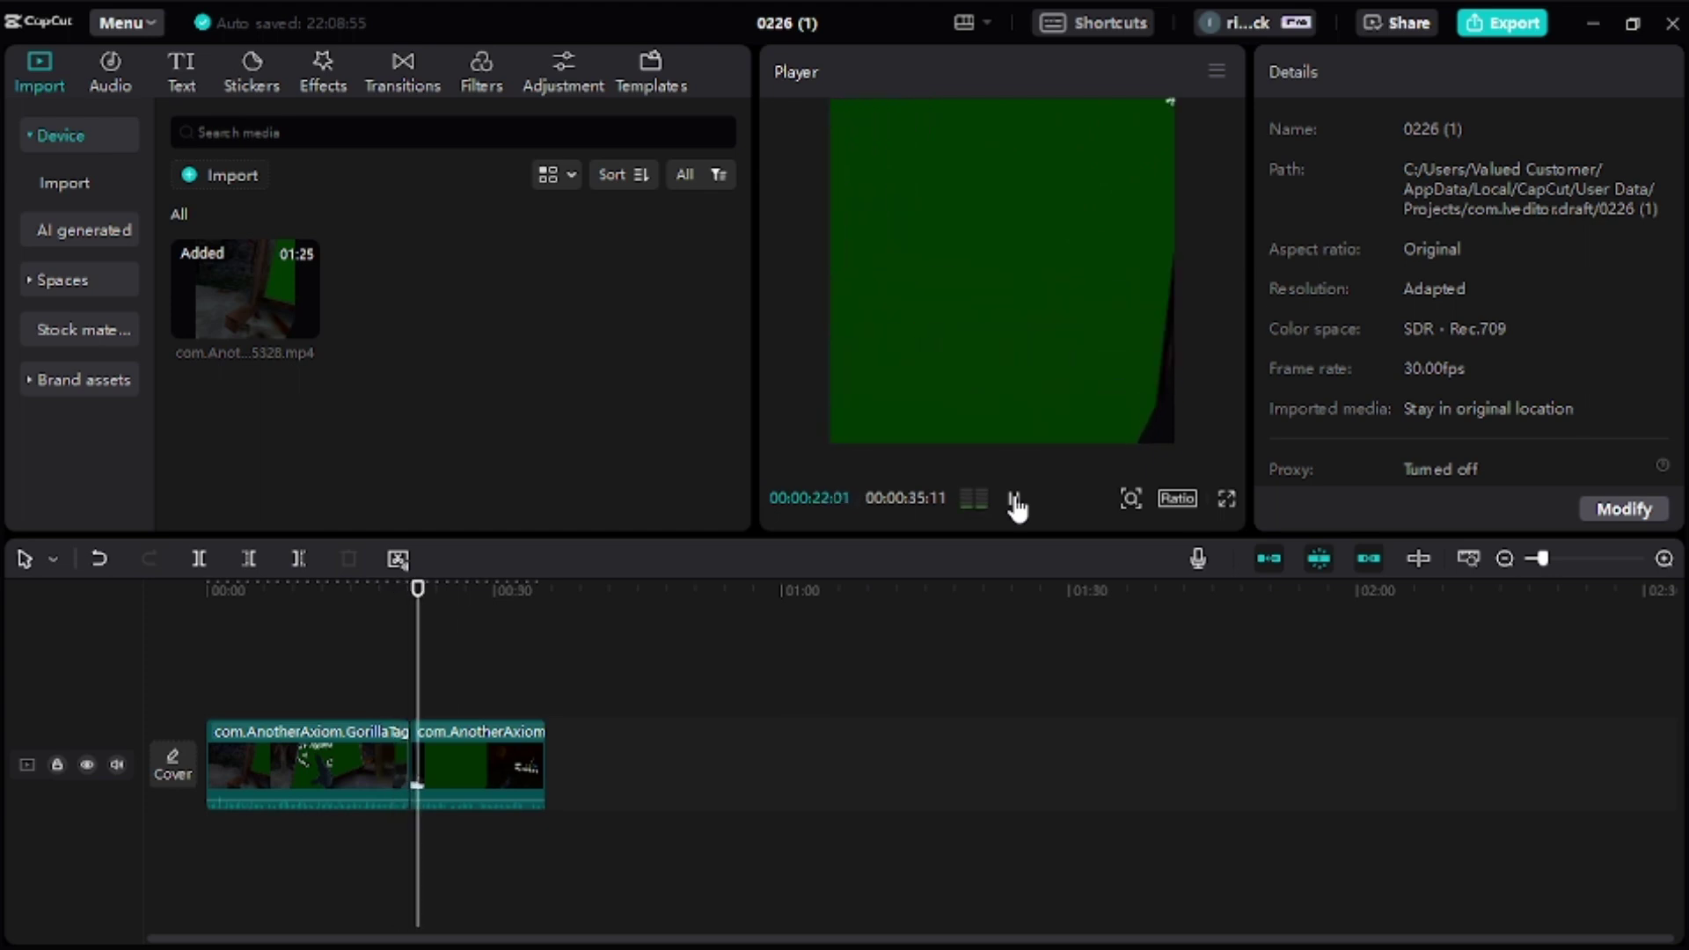
{"action": "left_click", "coordinate": [1014, 500]}
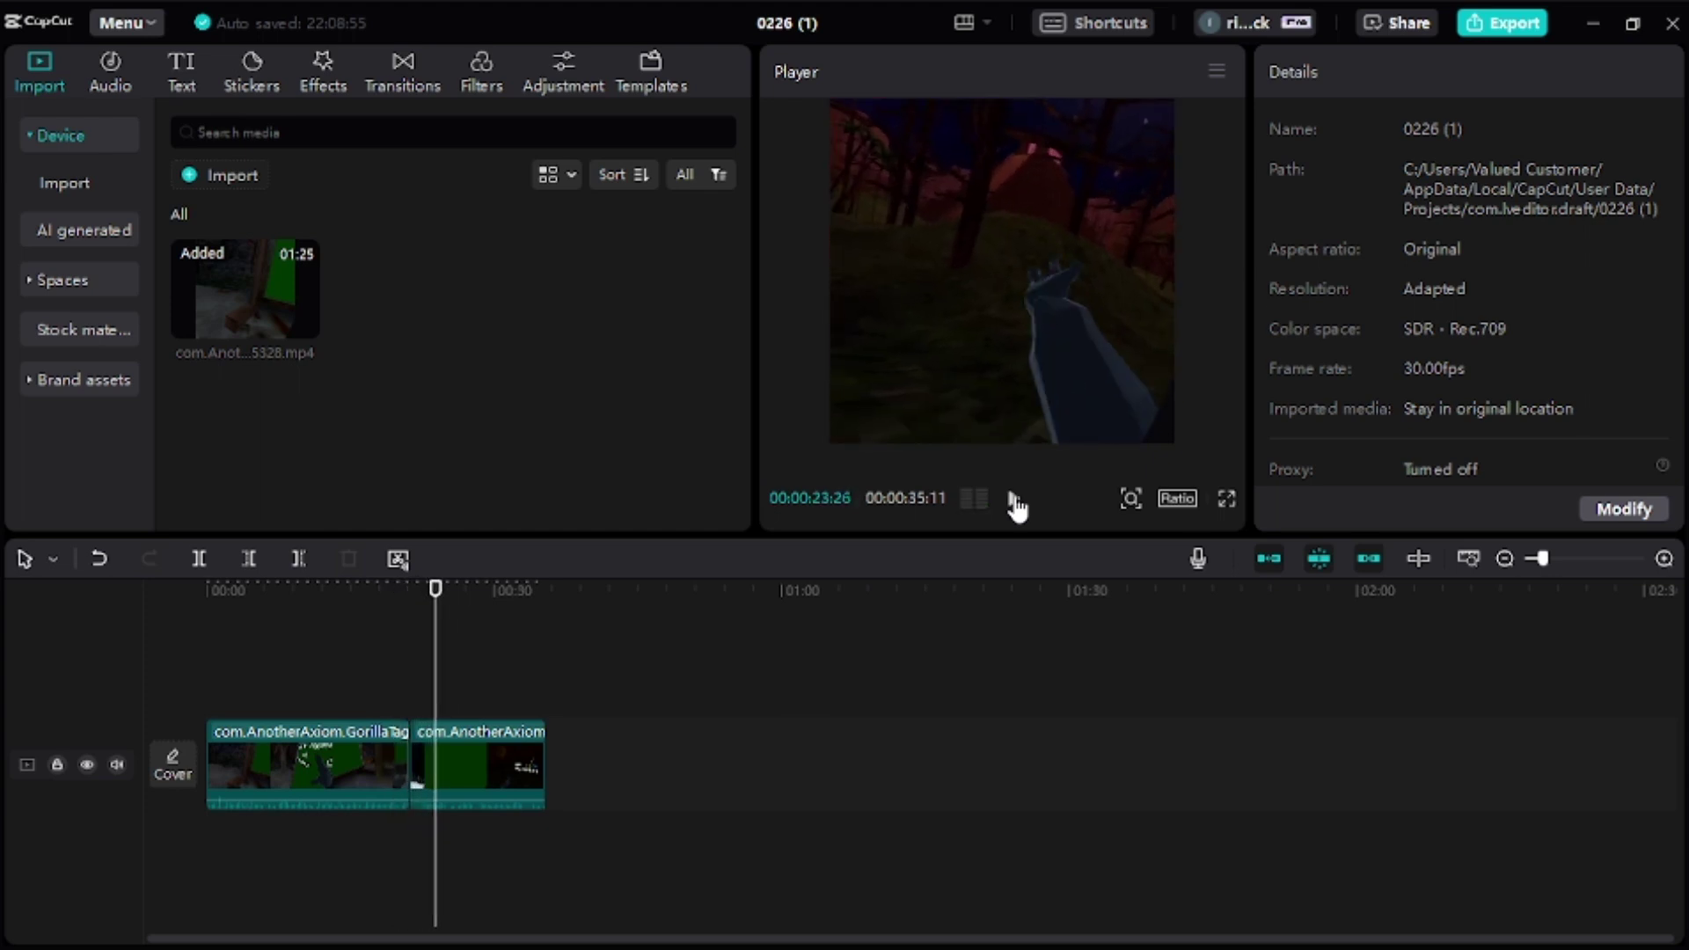
{"action": "key", "text": "Left"}
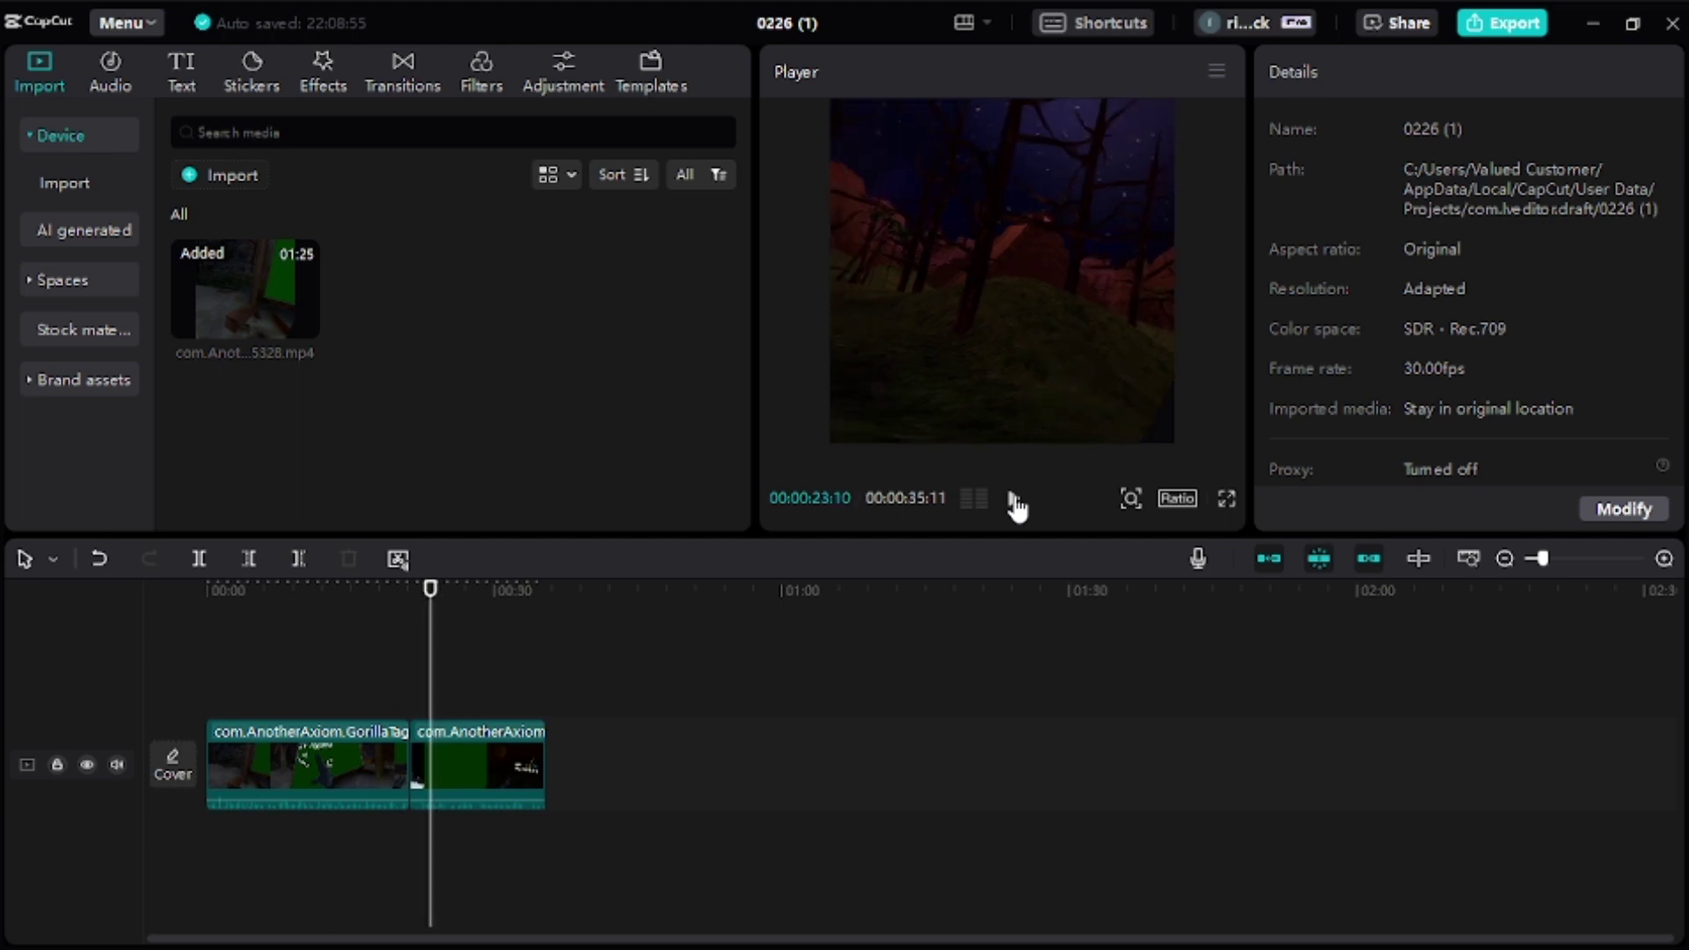
{"action": "key", "text": "Left"}
{"action": "key", "text": "Left"}
{"action": "key", "text": "Left"}
{"action": "key", "text": "Left"}
{"action": "key", "text": "Left"}
{"action": "key", "text": "Left"}
{"action": "key", "text": "Left"}
{"action": "key", "text": "Left"}
{"action": "key", "text": "Left"}
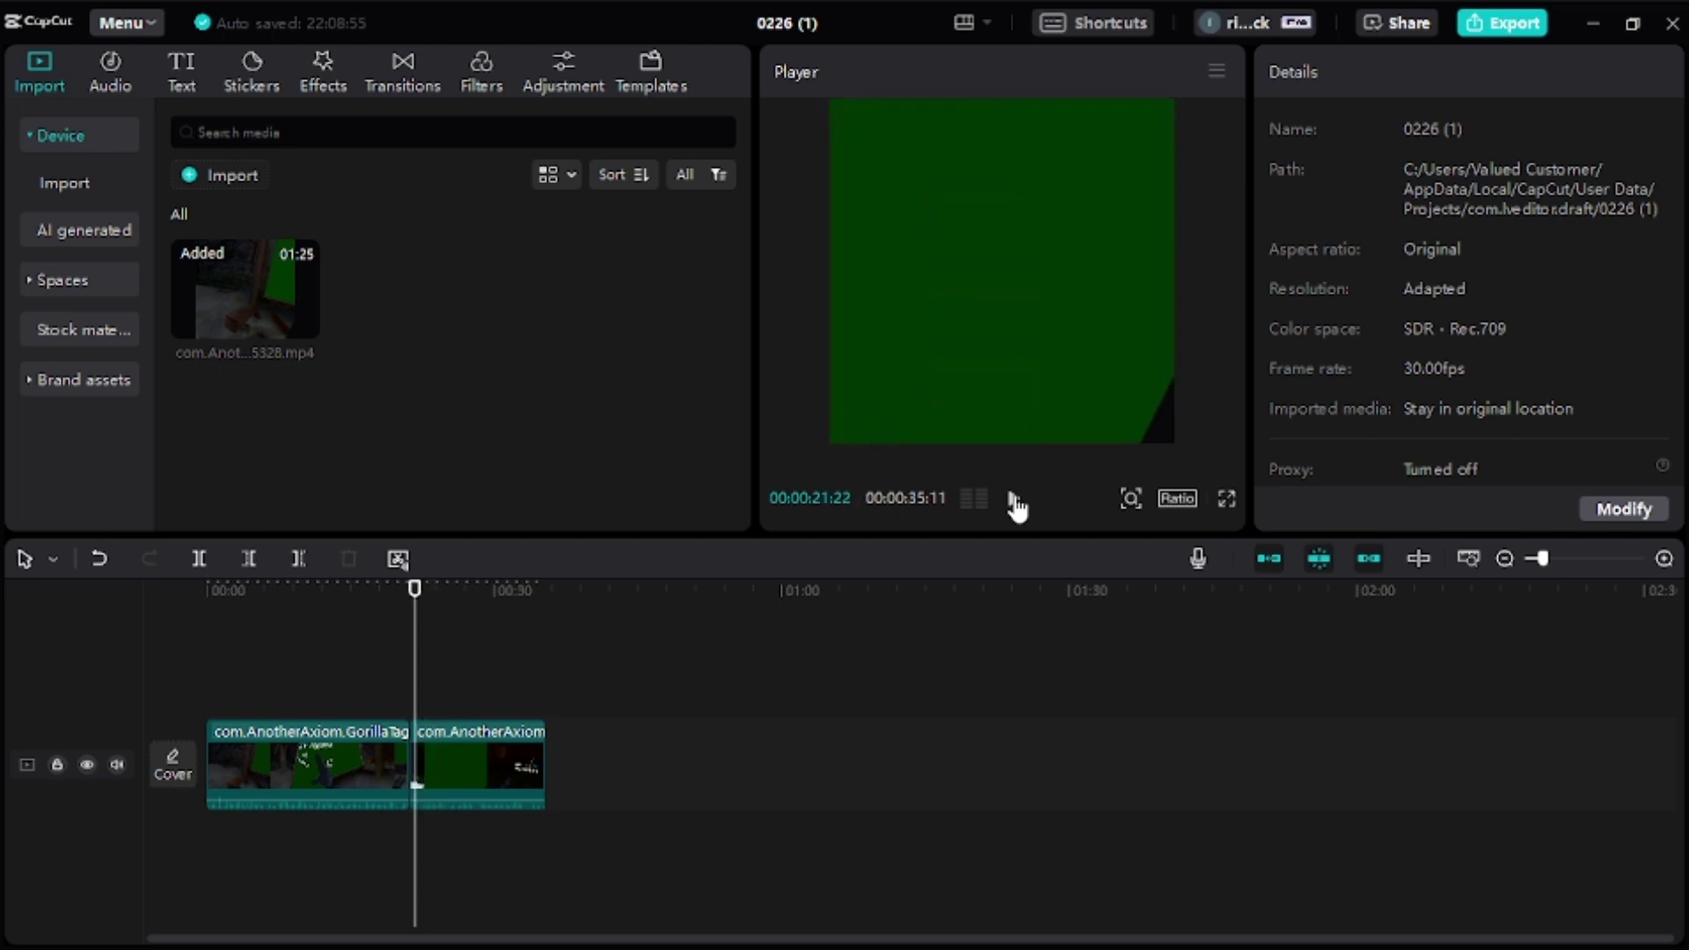
{"action": "key", "text": "Left"}
{"action": "key", "text": "Left"}
{"action": "key", "text": "Left"}
{"action": "key", "text": "Left"}
{"action": "key", "text": "Left"}
{"action": "key", "text": "Left"}
{"action": "key", "text": "Left"}
{"action": "key", "text": "Left"}
{"action": "key", "text": "Left"}
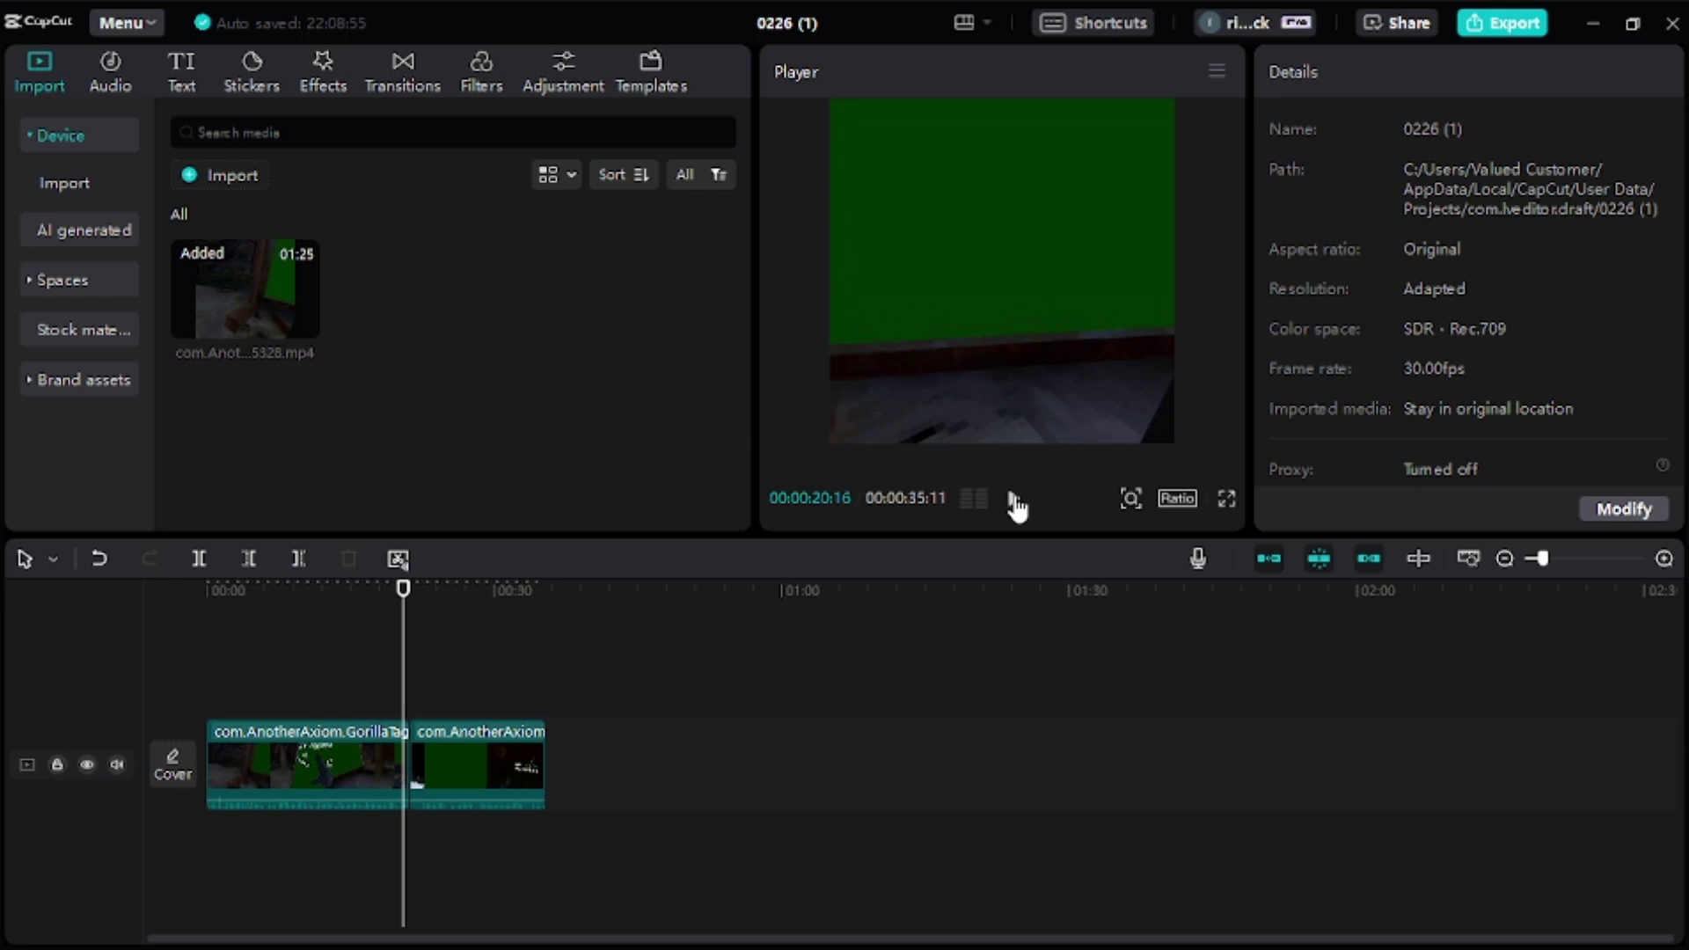
{"action": "left_click", "coordinate": [1013, 502]}
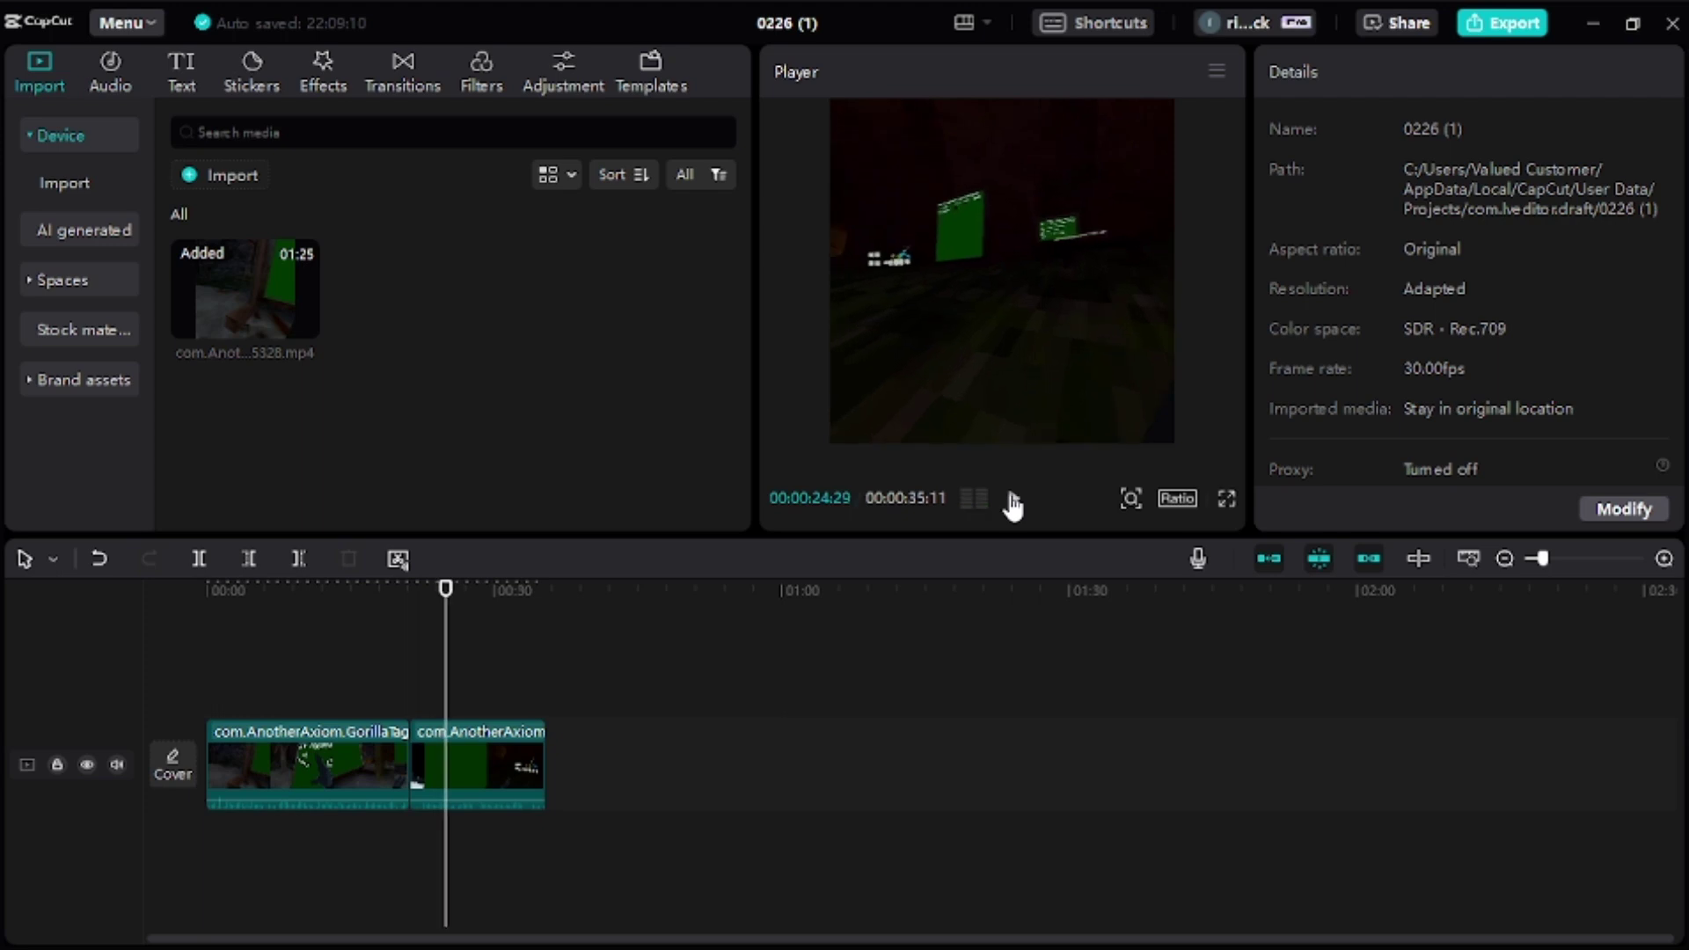
{"action": "key", "text": "ctrl+z"}
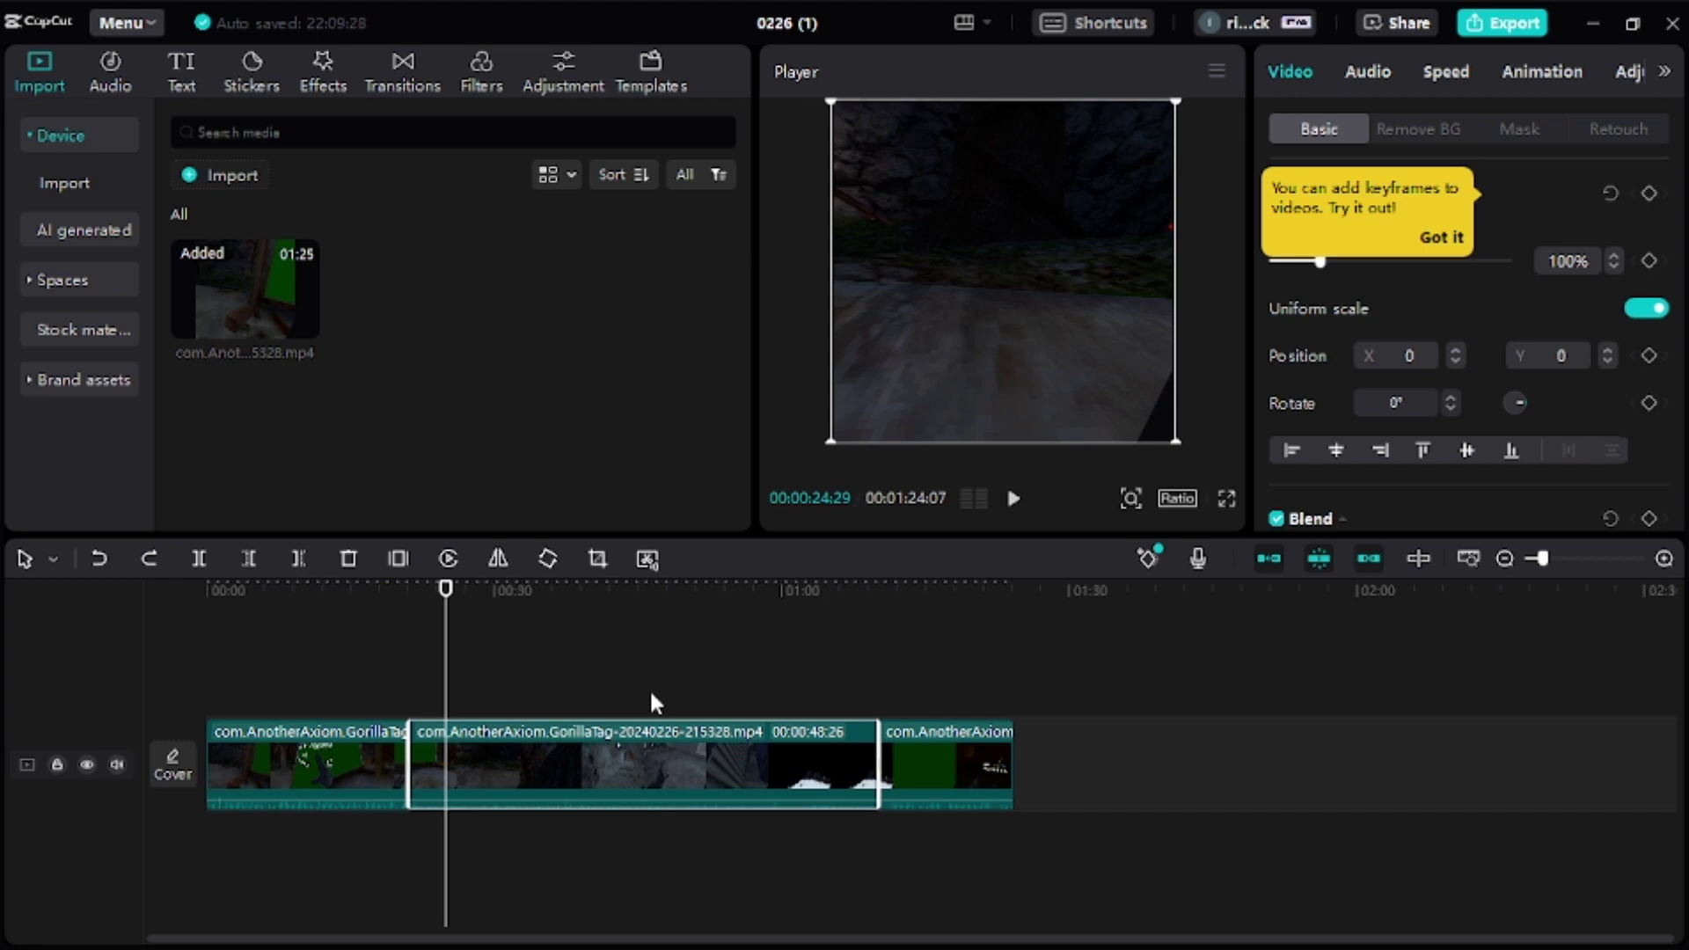
Step: Undo the splits to rejoin the clip and replay it from about 6 seconds
{"action": "key", "text": "ctrl+z"}
{"action": "key", "text": "ctrl+z"}
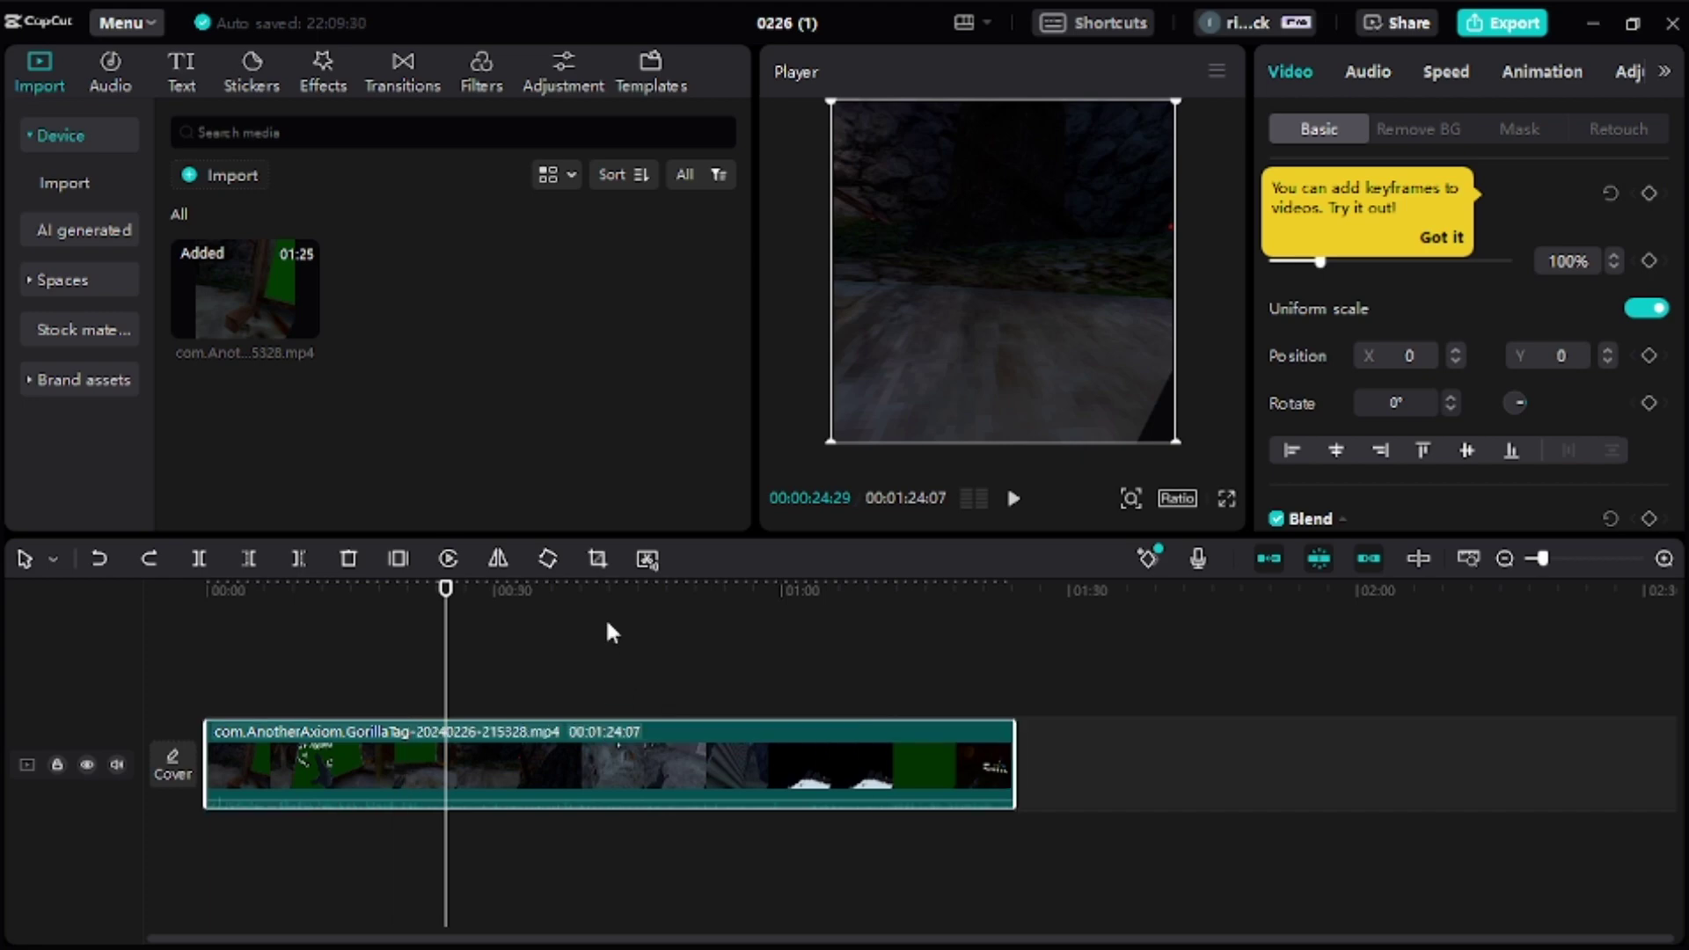
{"action": "left_click_drag", "start_coordinate": [448, 650], "coordinate": [269, 644]}
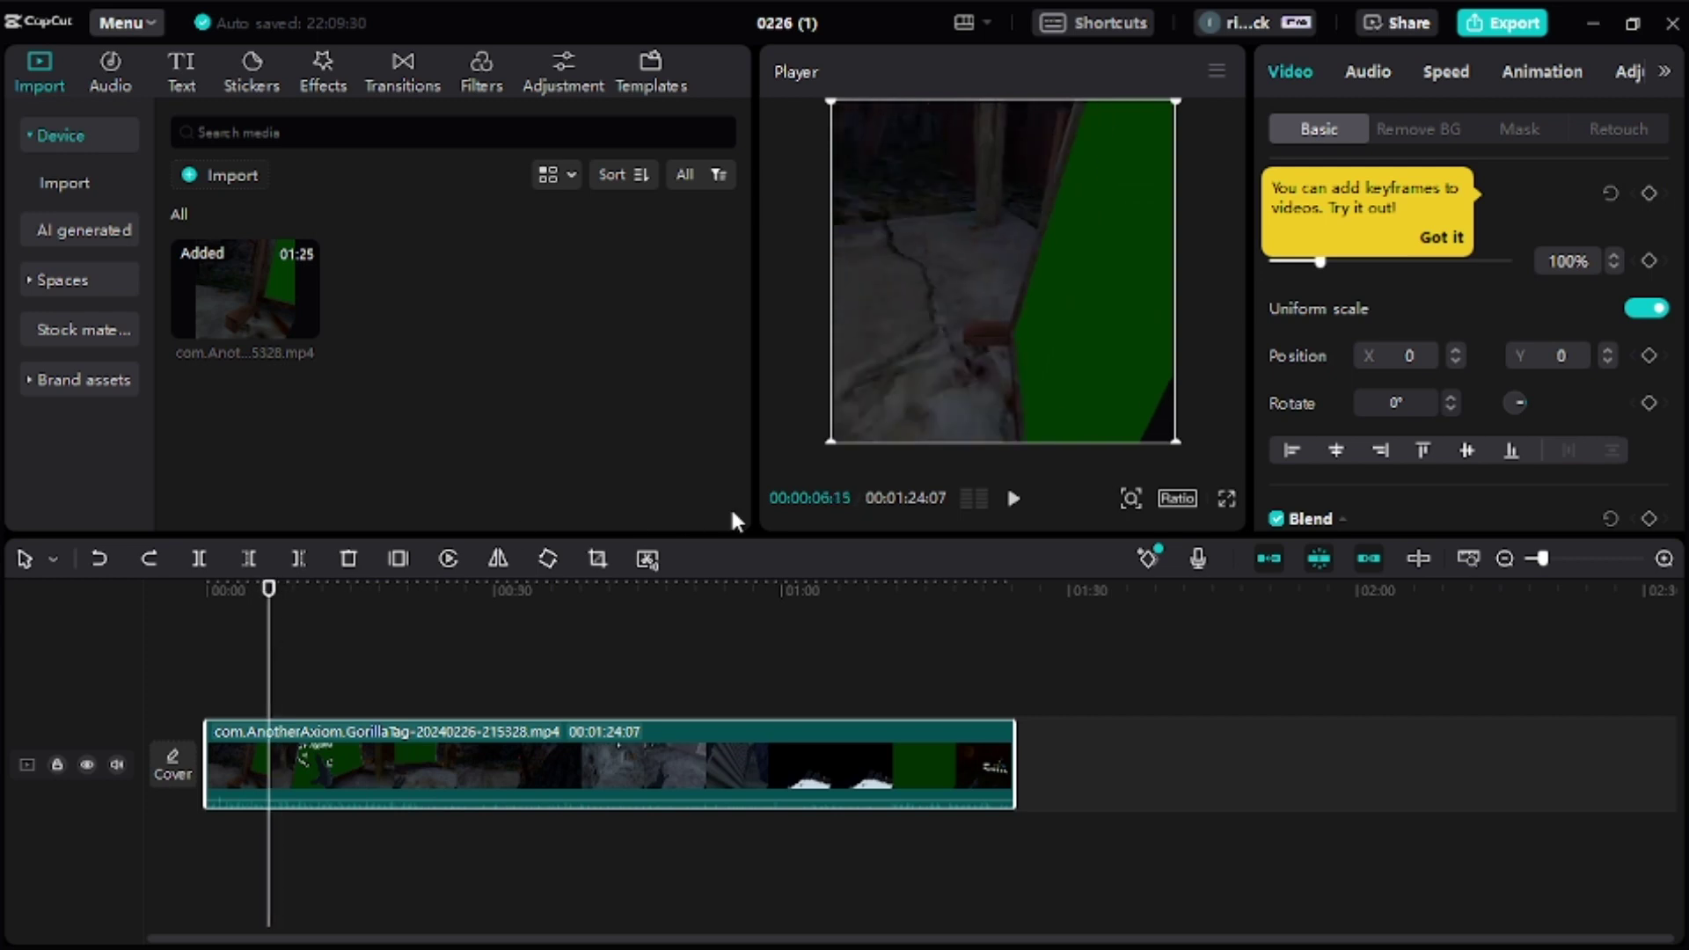
{"action": "left_click", "coordinate": [1013, 500]}
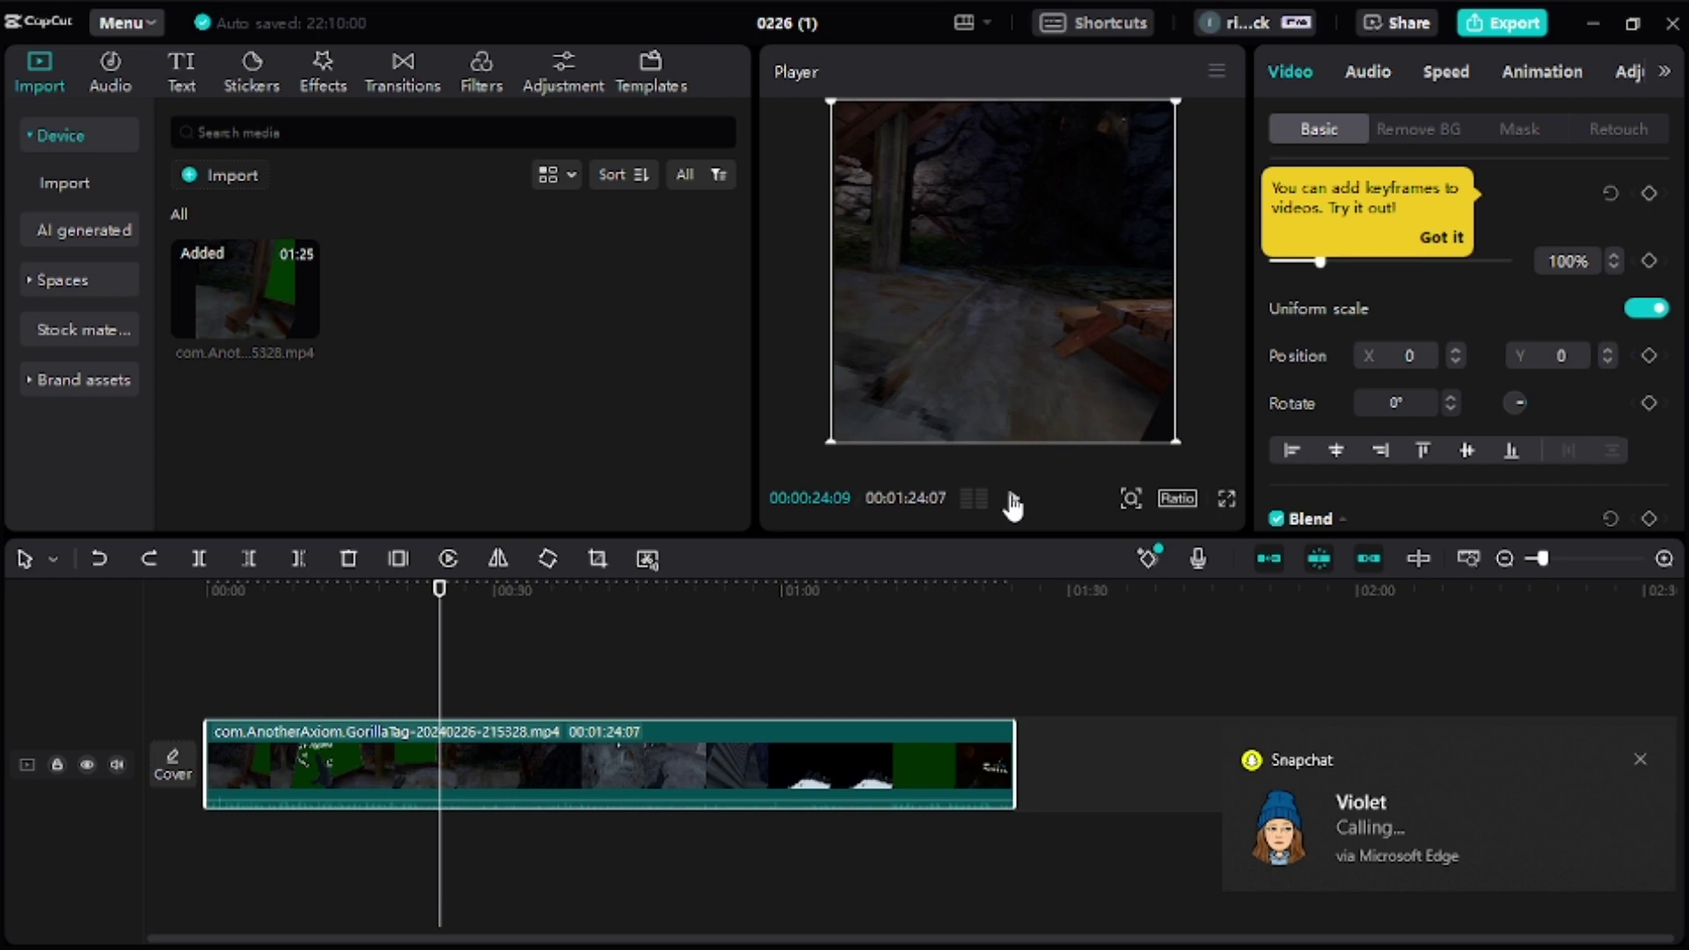
Step: Frame-step onto the green board at 00:00:23:18 and split the clip there
{"action": "key", "text": "Left"}
{"action": "key", "text": "Left"}
{"action": "key", "text": "Left"}
{"action": "key", "text": "Left"}
{"action": "key", "text": "Left"}
{"action": "key", "text": "Left"}
{"action": "key", "text": "Left"}
{"action": "key", "text": "Left"}
{"action": "key", "text": "Left"}
{"action": "key", "text": "Left"}
{"action": "key", "text": "Left"}
{"action": "key", "text": "Left"}
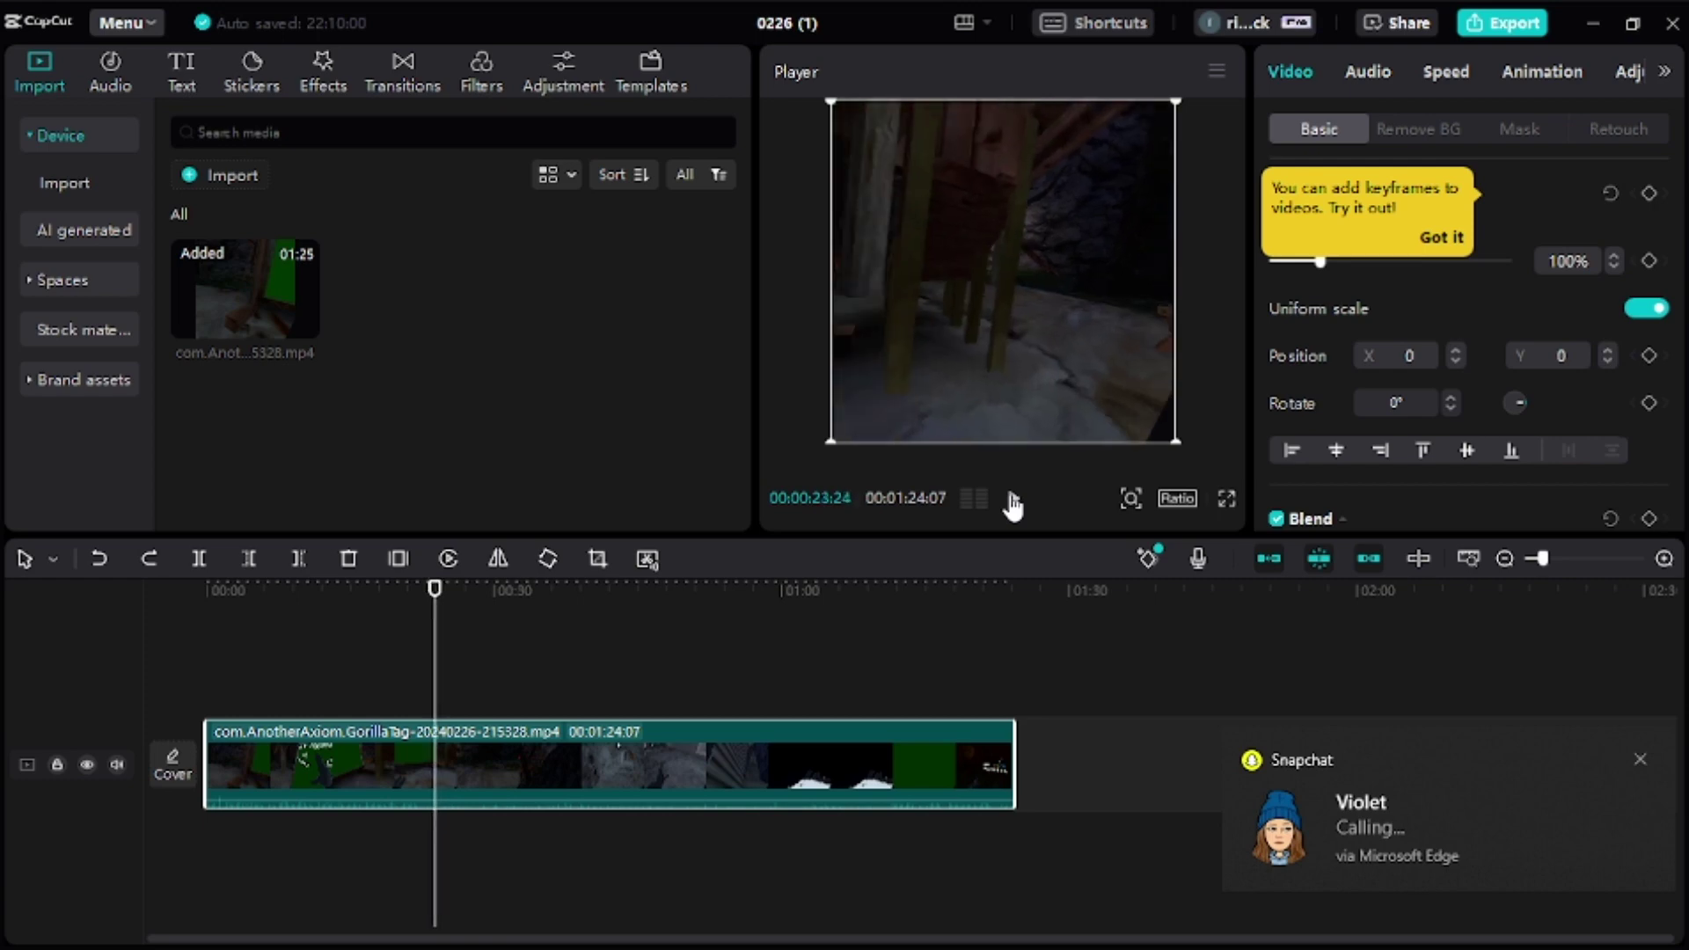
{"action": "key", "text": "Left"}
{"action": "key", "text": "Left"}
{"action": "key", "text": "Left"}
{"action": "key", "text": "Left"}
{"action": "key", "text": "Left"}
{"action": "key", "text": "Left"}
{"action": "key", "text": "Left"}
{"action": "key", "text": "Left"}
{"action": "key", "text": "Left"}
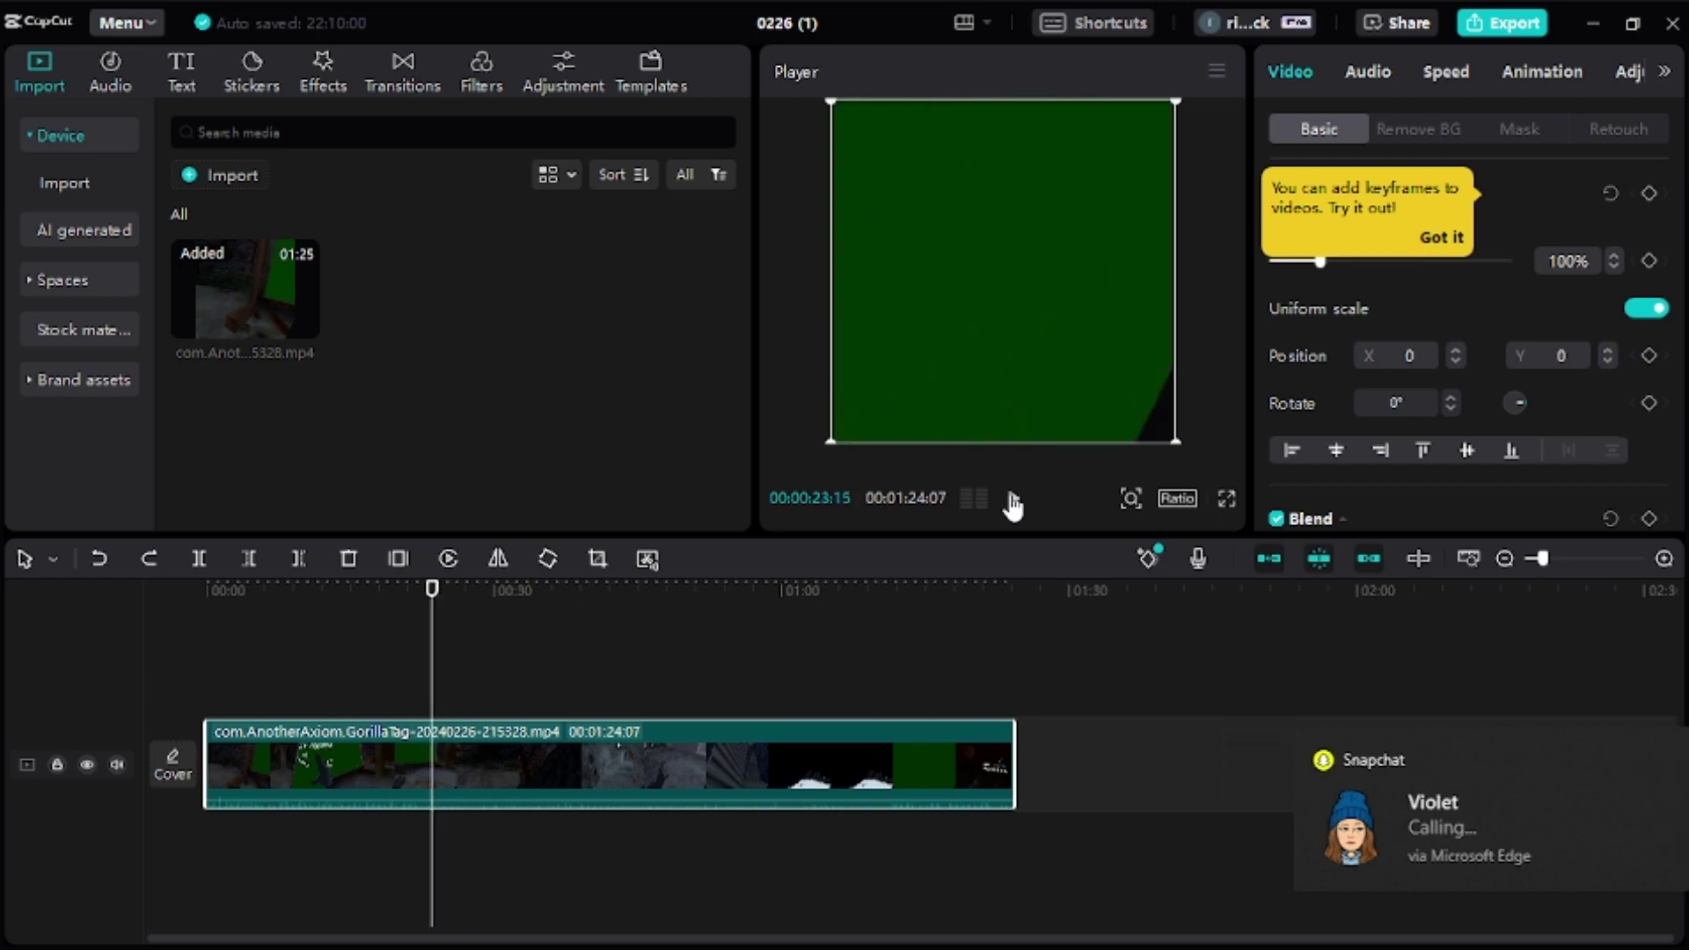
{"action": "key", "text": "Left"}
{"action": "key", "text": "Right"}
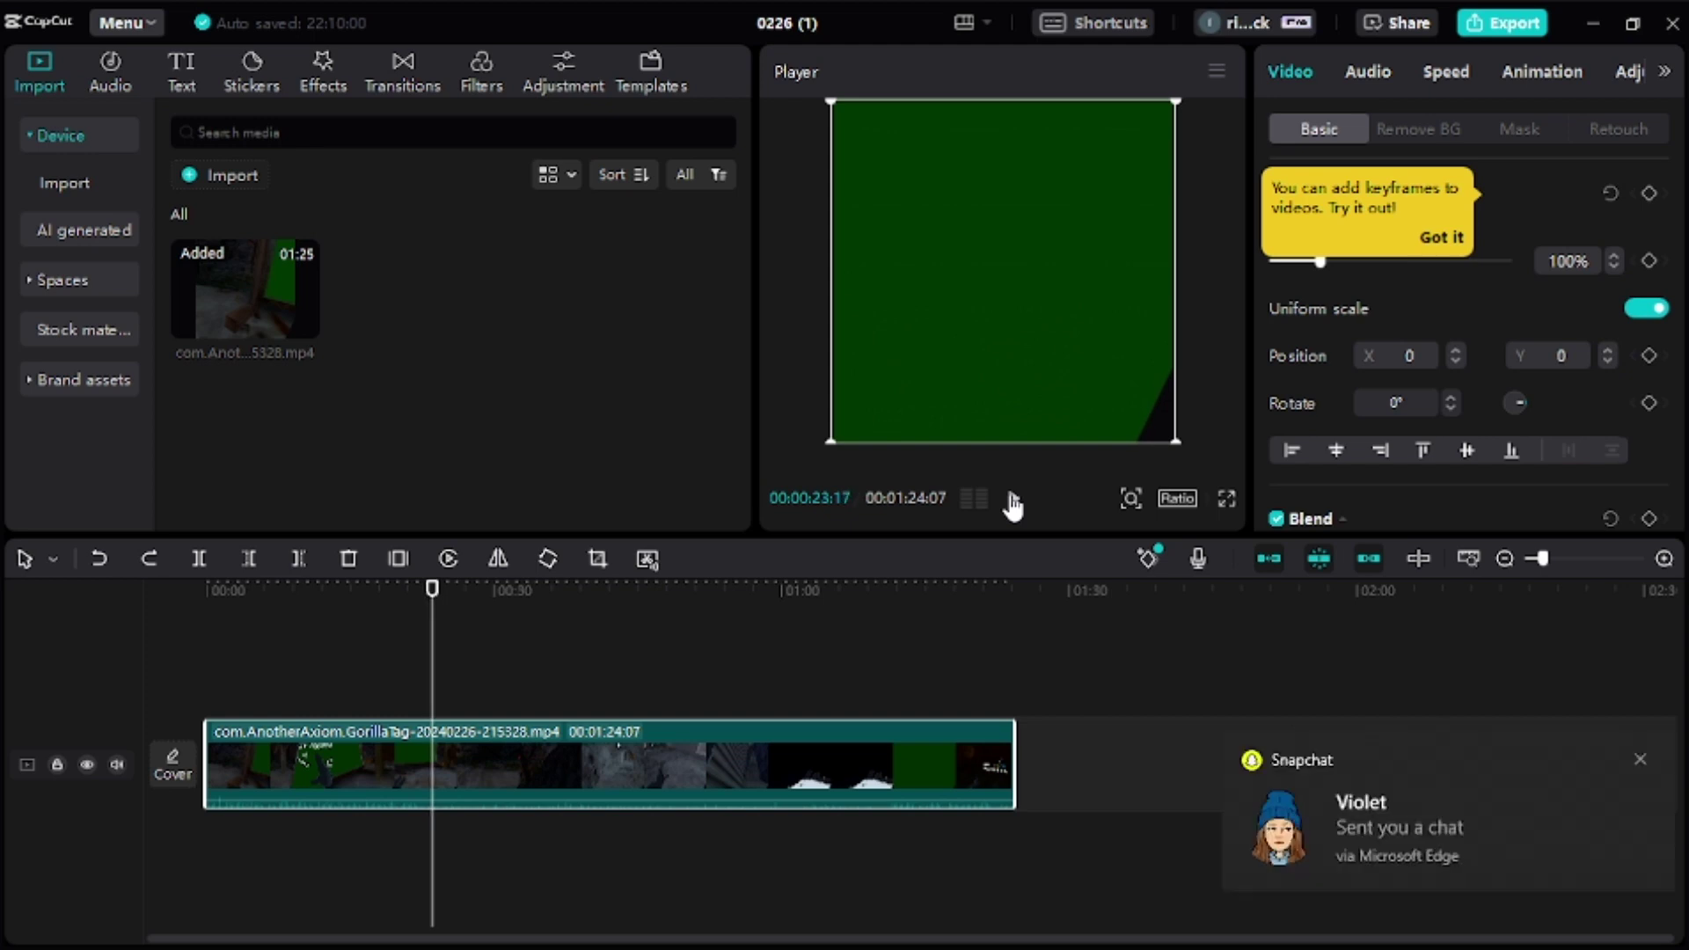
{"action": "key", "text": "Right"}
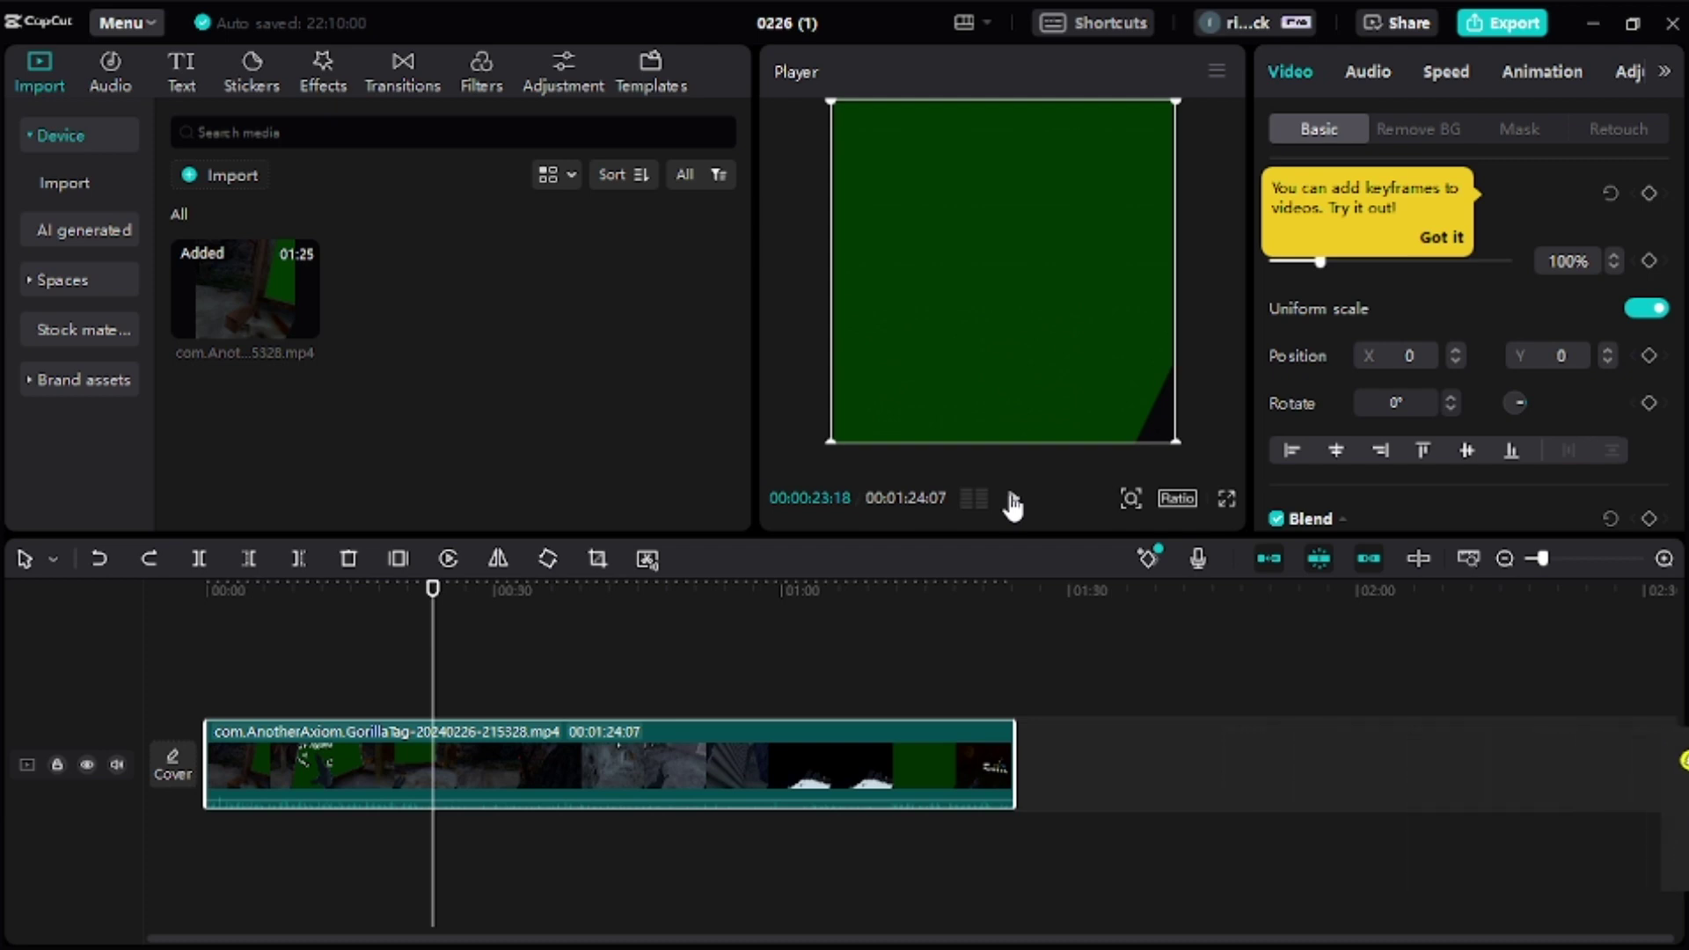
{"action": "key", "text": "ctrl+b"}
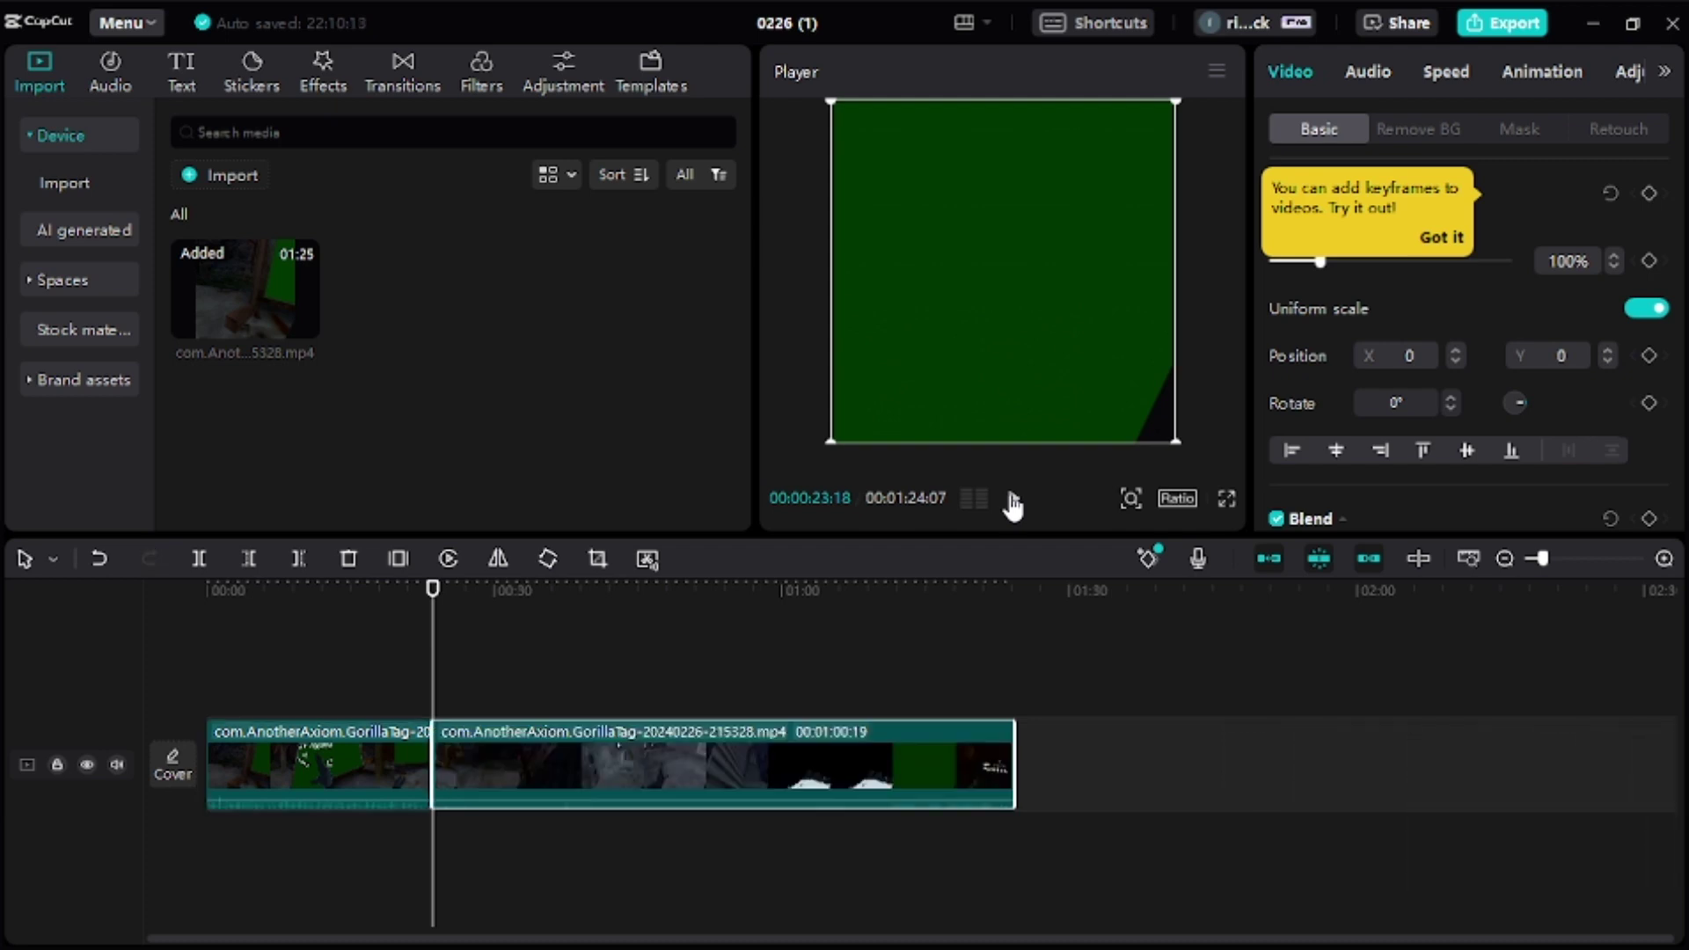
Step: Scrub and play toward the next green-board frame near 1:11
{"action": "left_click", "coordinate": [1012, 499]}
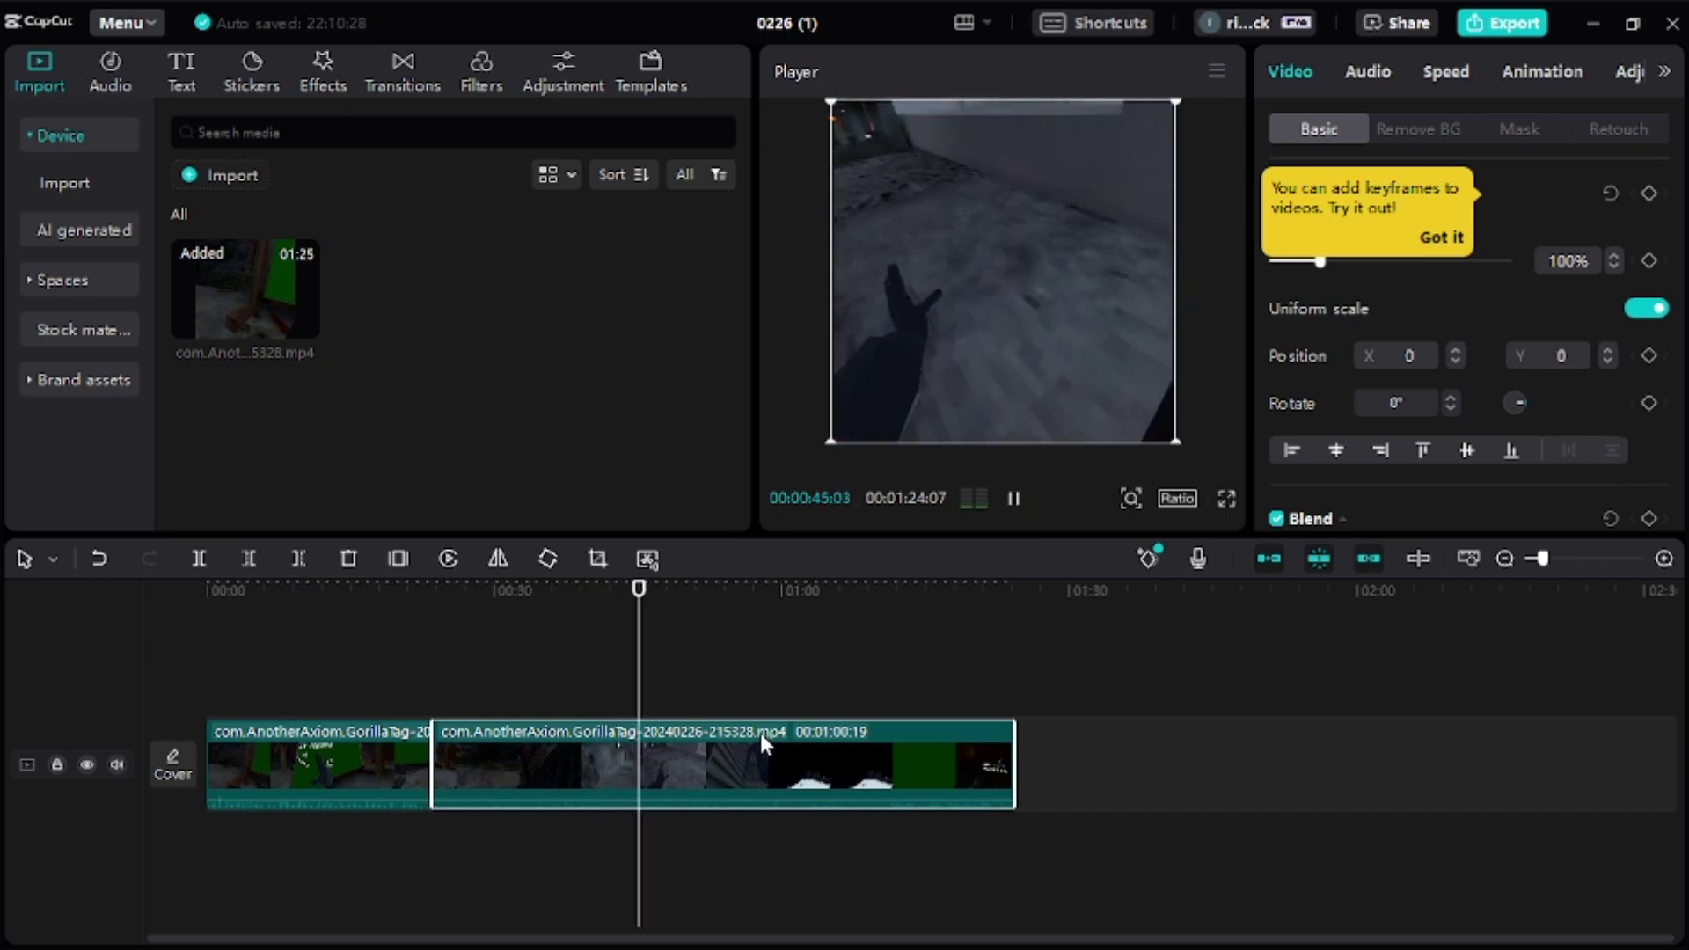
{"action": "left_click", "coordinate": [888, 650]}
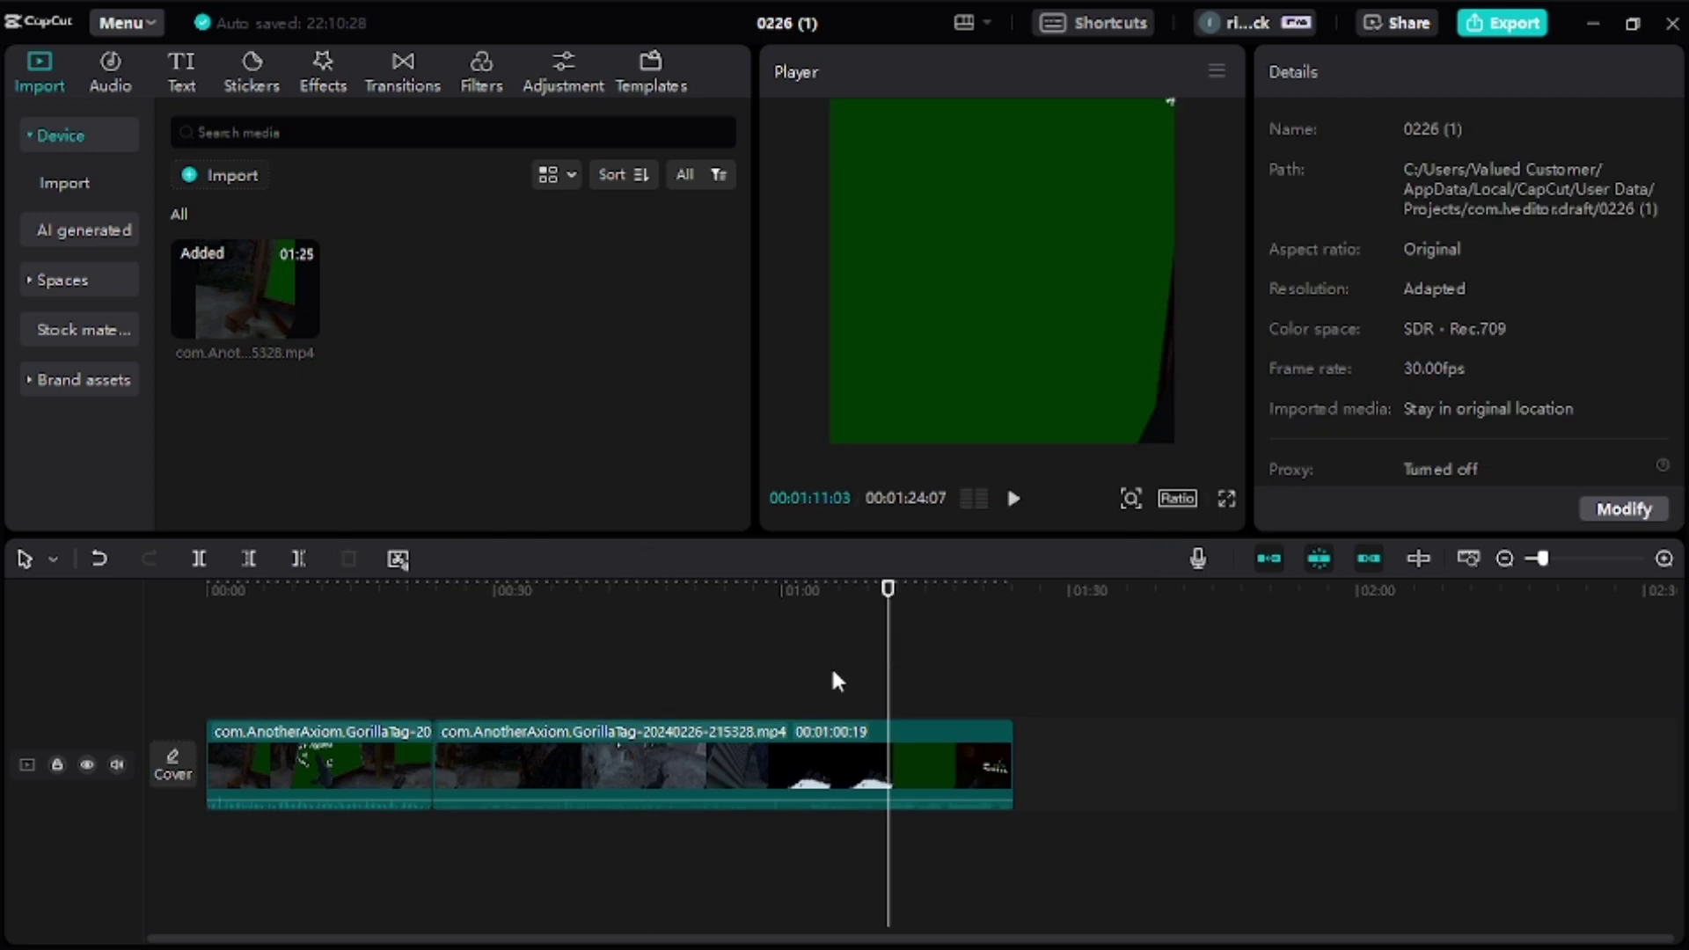
{"action": "key", "text": "Left"}
{"action": "key", "text": "Left"}
{"action": "key", "text": "Left"}
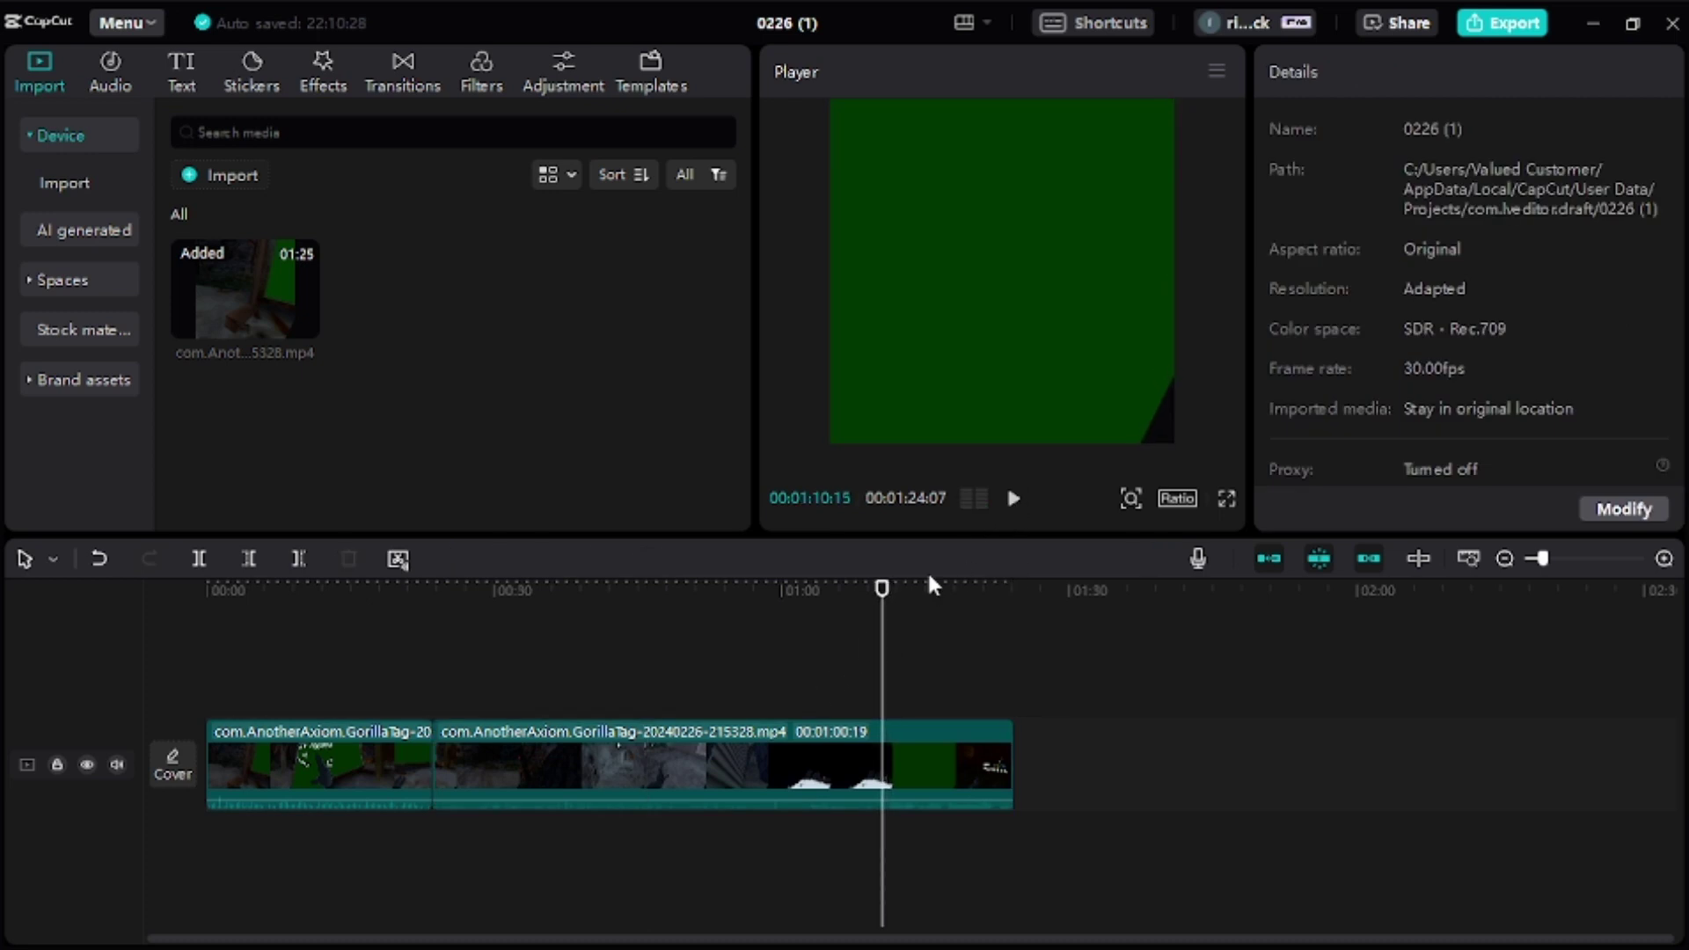
{"action": "left_click", "coordinate": [827, 648]}
{"action": "left_click", "coordinate": [1018, 500]}
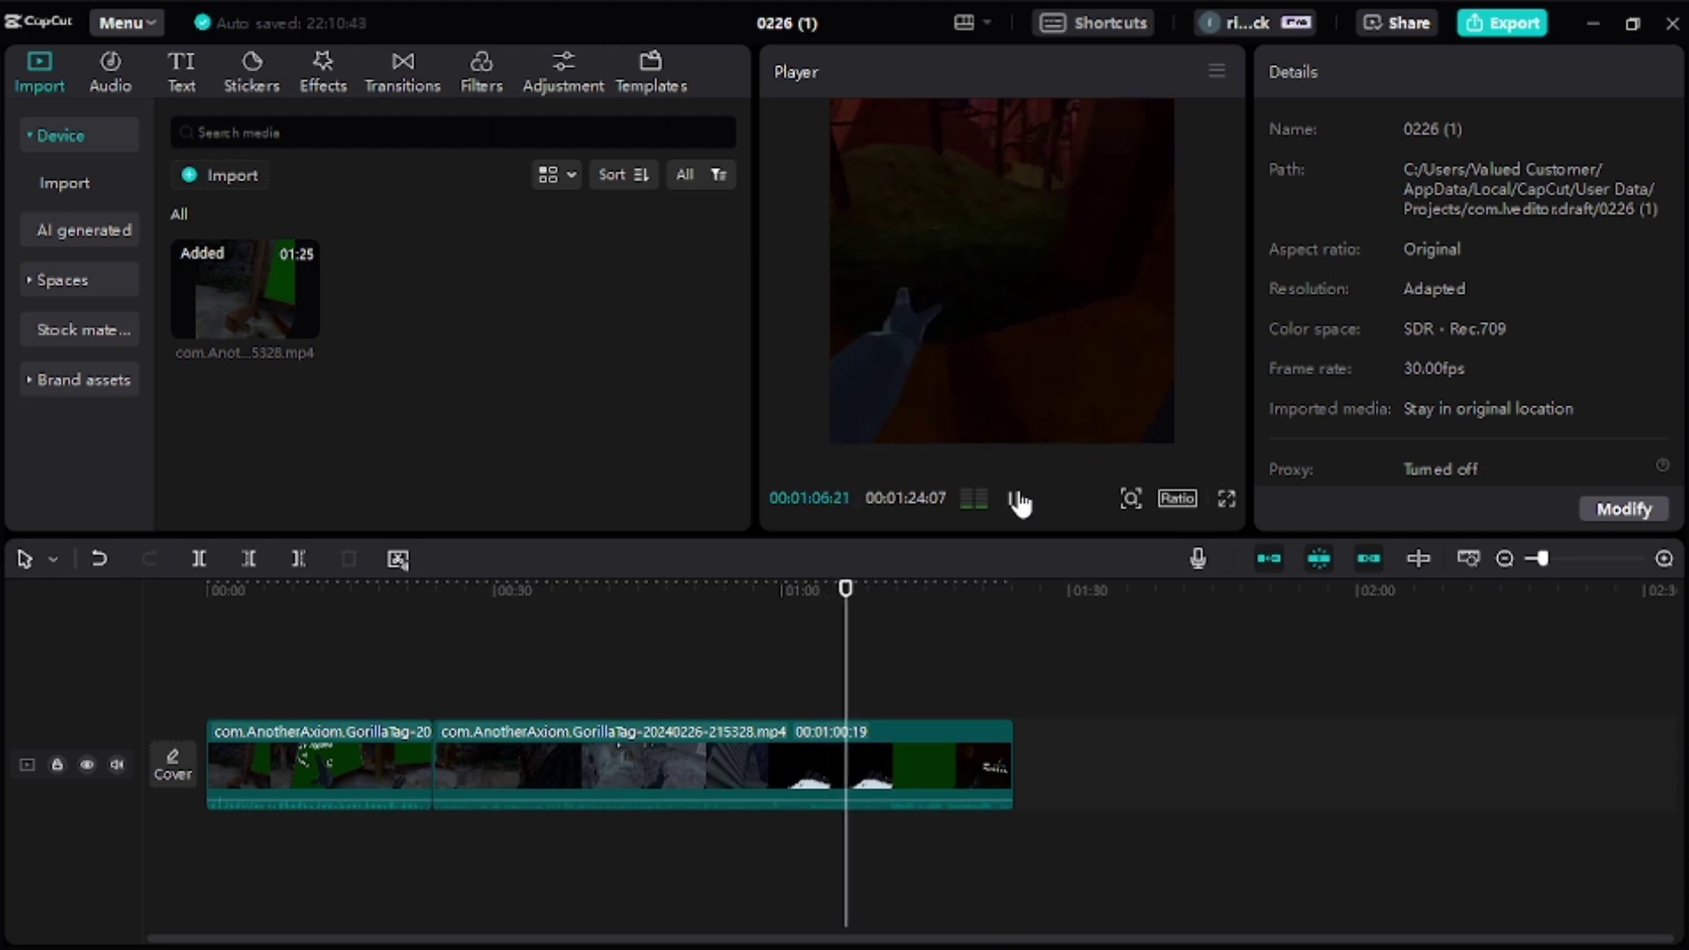
{"action": "left_click", "coordinate": [1018, 499]}
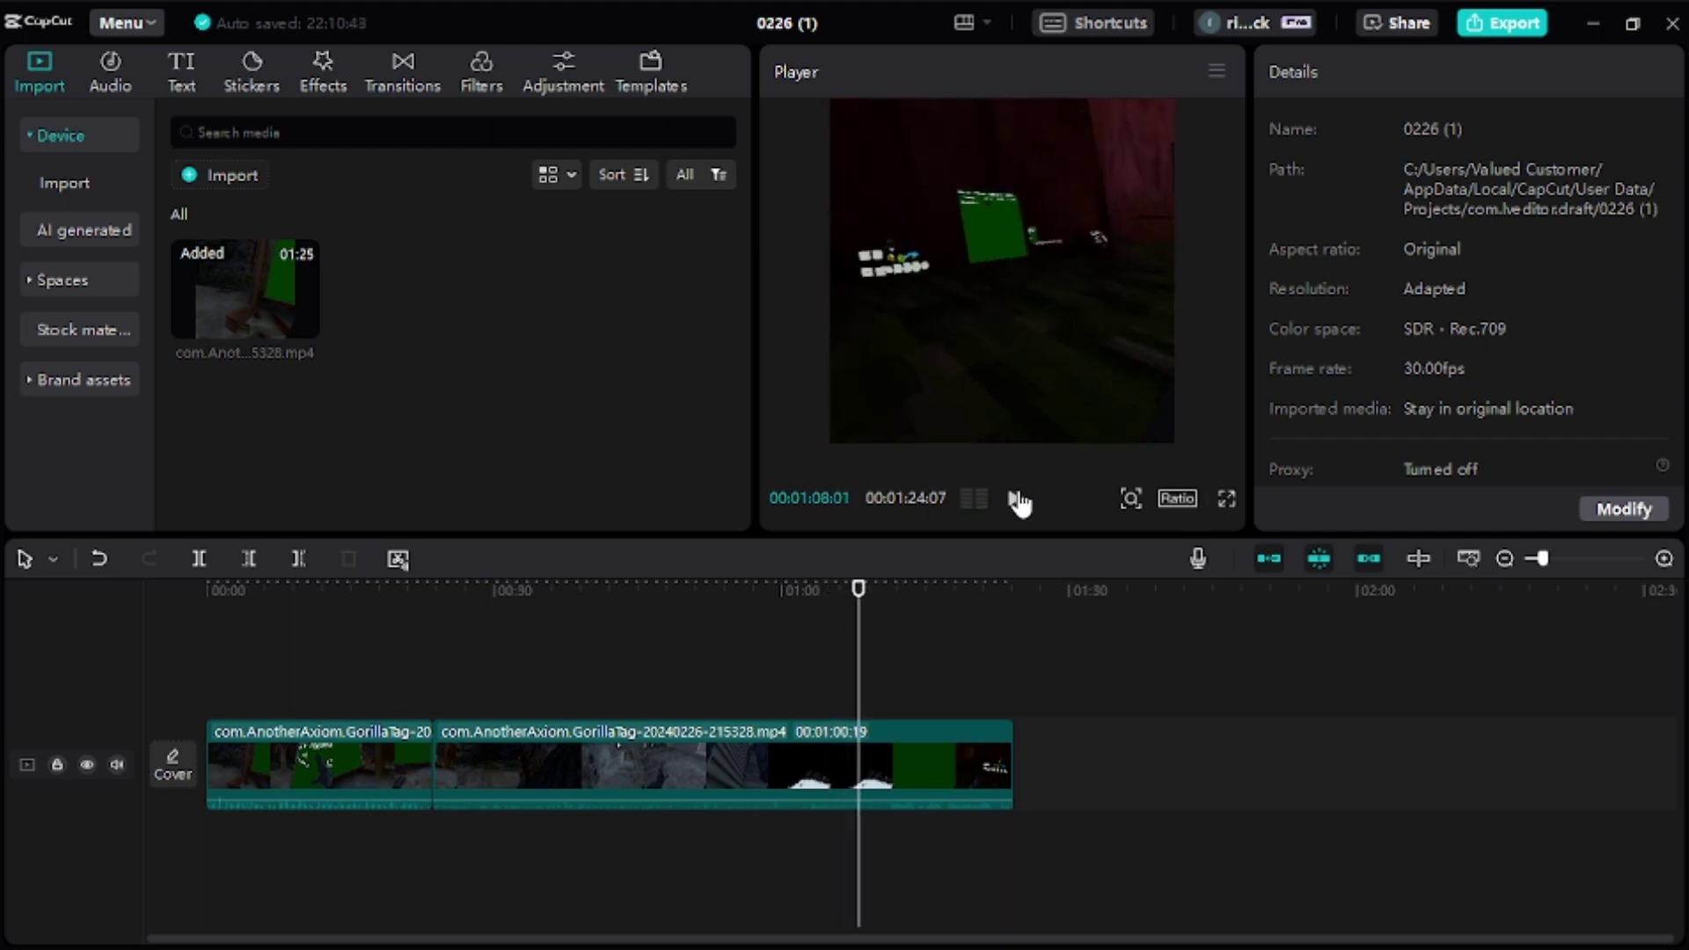
{"action": "left_click", "coordinate": [1017, 500]}
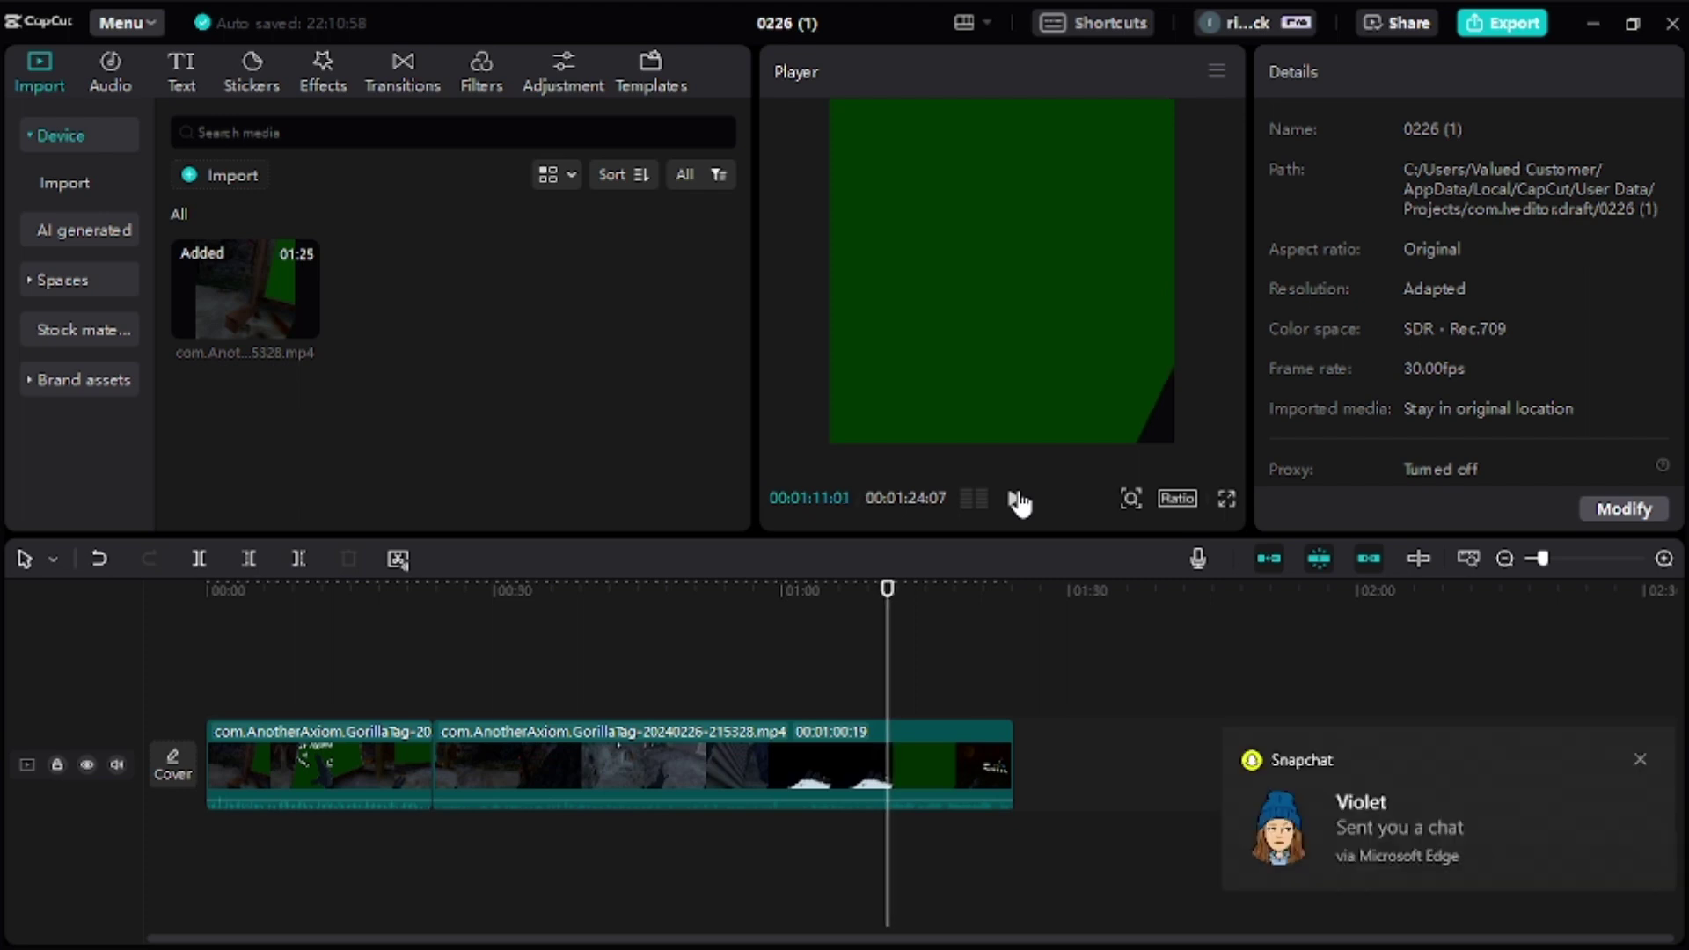
Step: Delete the middle clip, preview the 36-second join from the start, then undo the deletion
{"action": "right_click", "coordinate": [690, 782]}
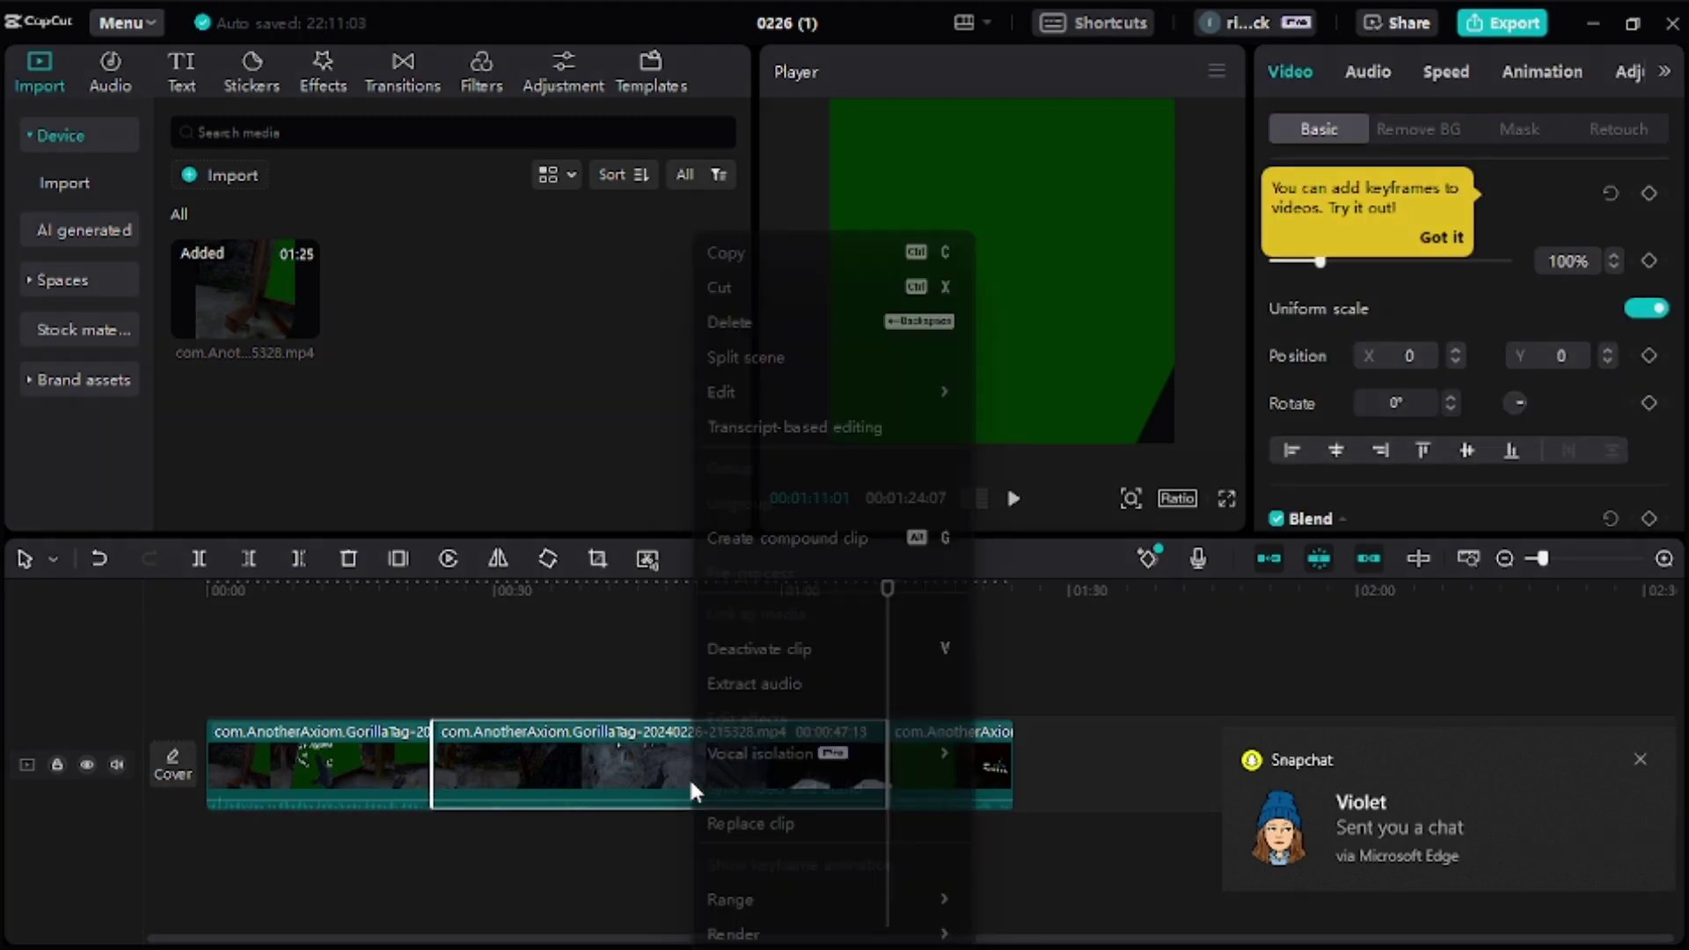
{"action": "left_click", "coordinate": [772, 320]}
{"action": "left_click", "coordinate": [215, 663]}
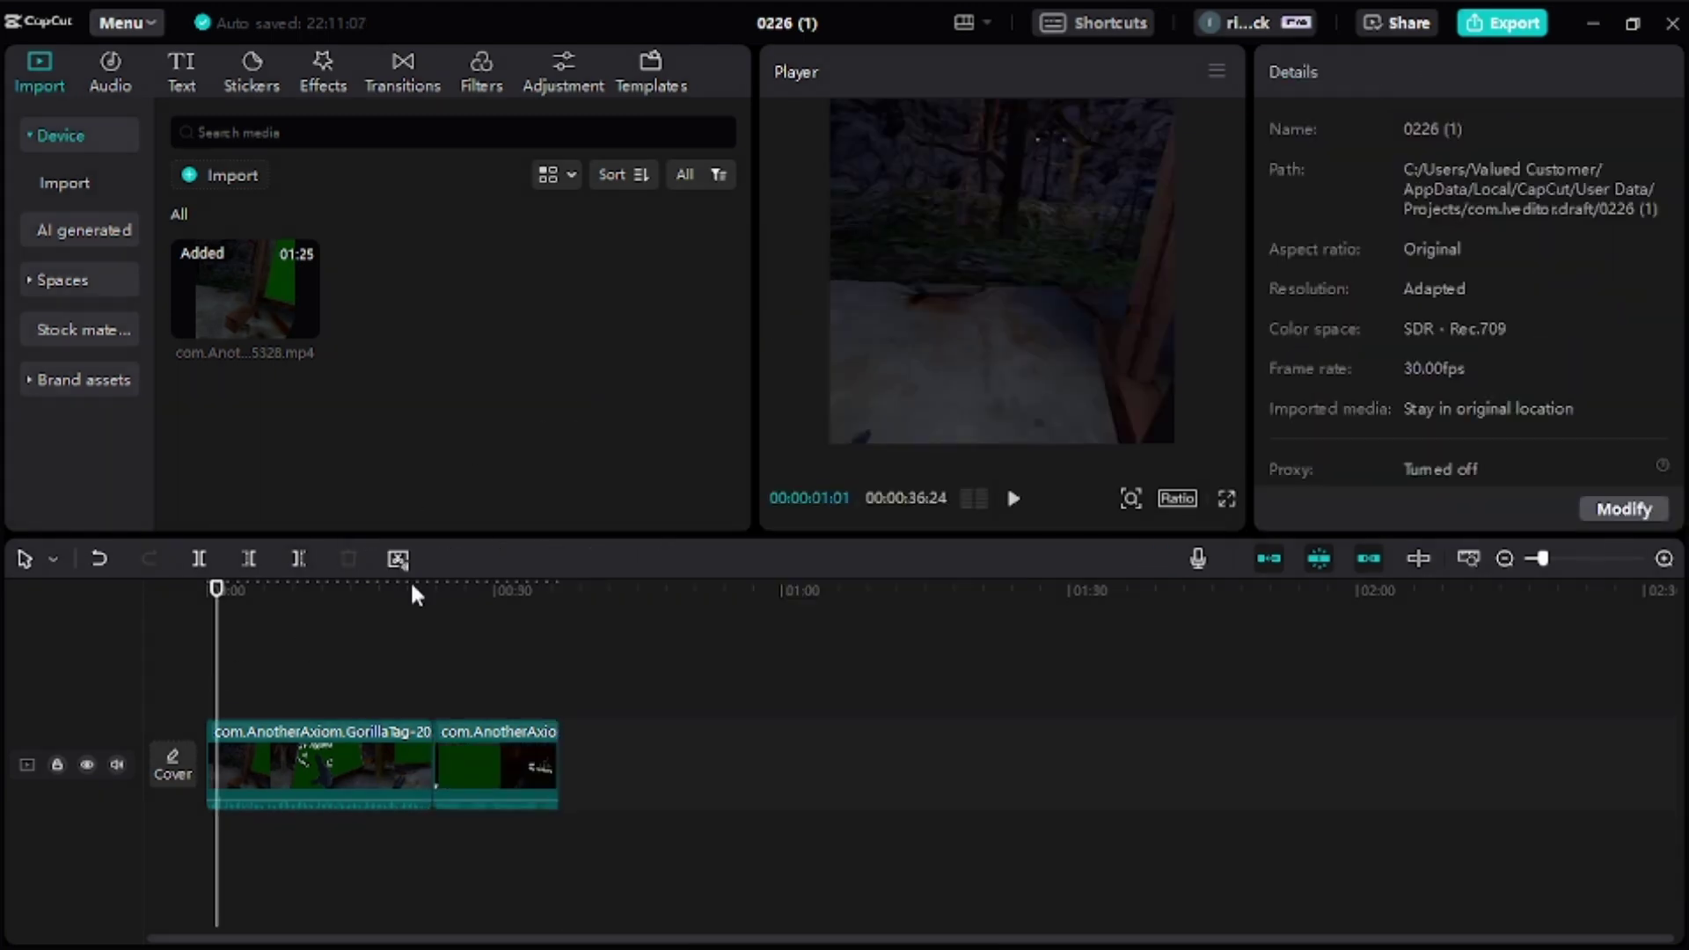
{"action": "left_click", "coordinate": [1013, 498]}
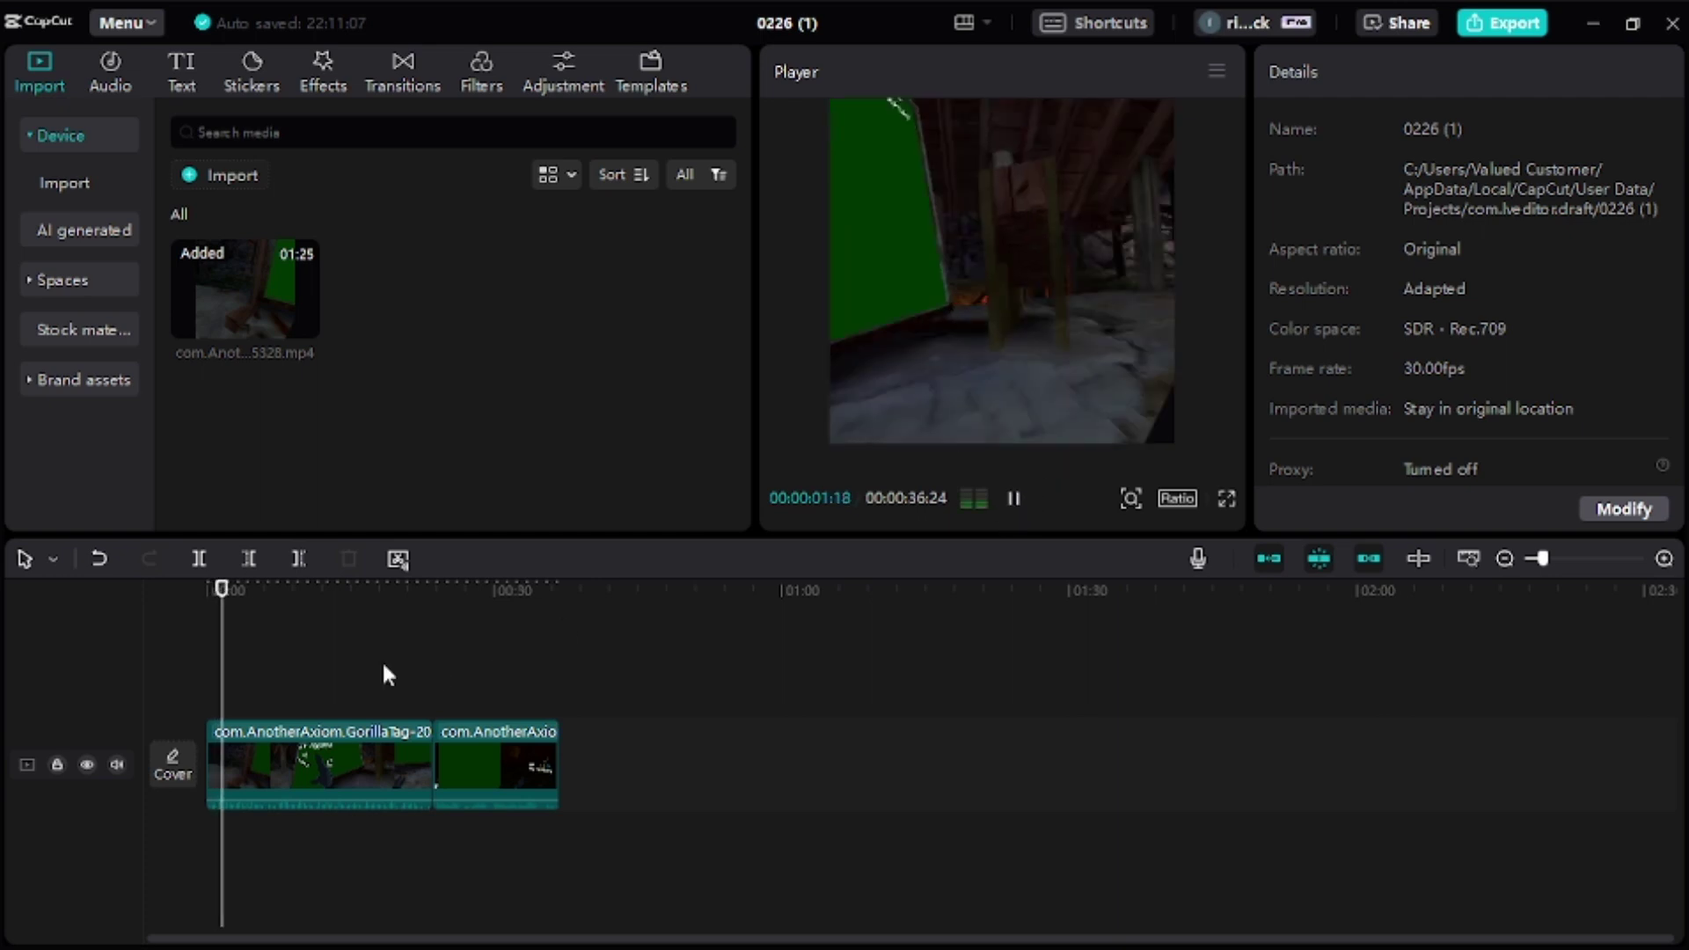
{"action": "left_click", "coordinate": [1016, 498]}
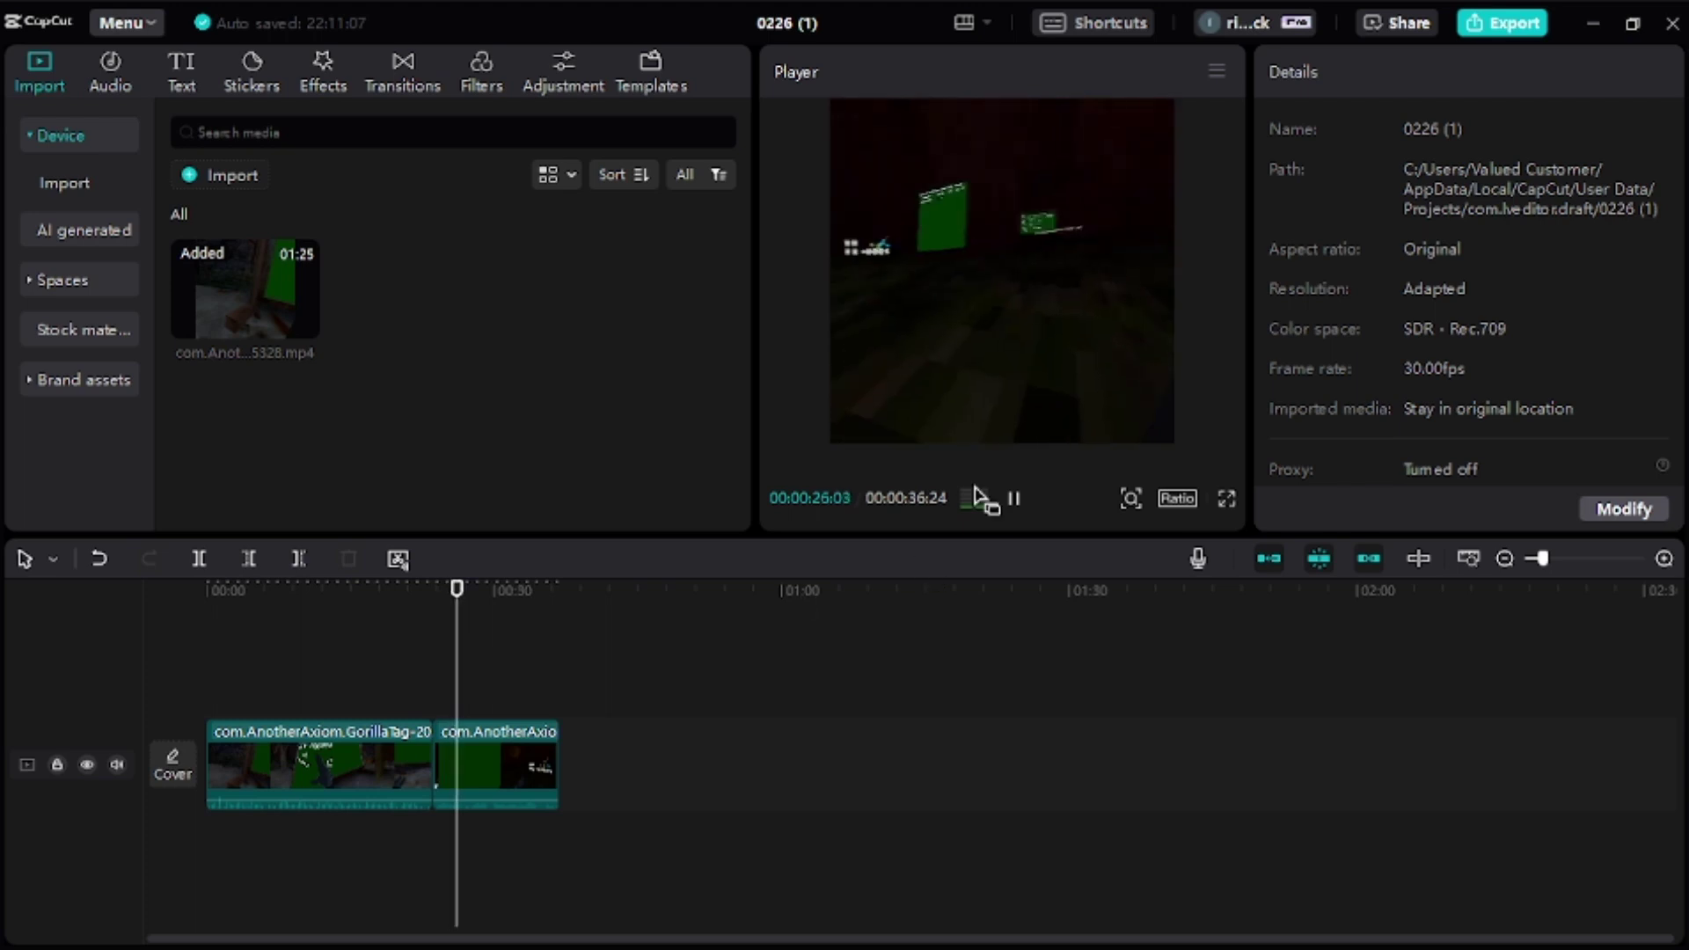
{"action": "left_click", "coordinate": [1010, 501]}
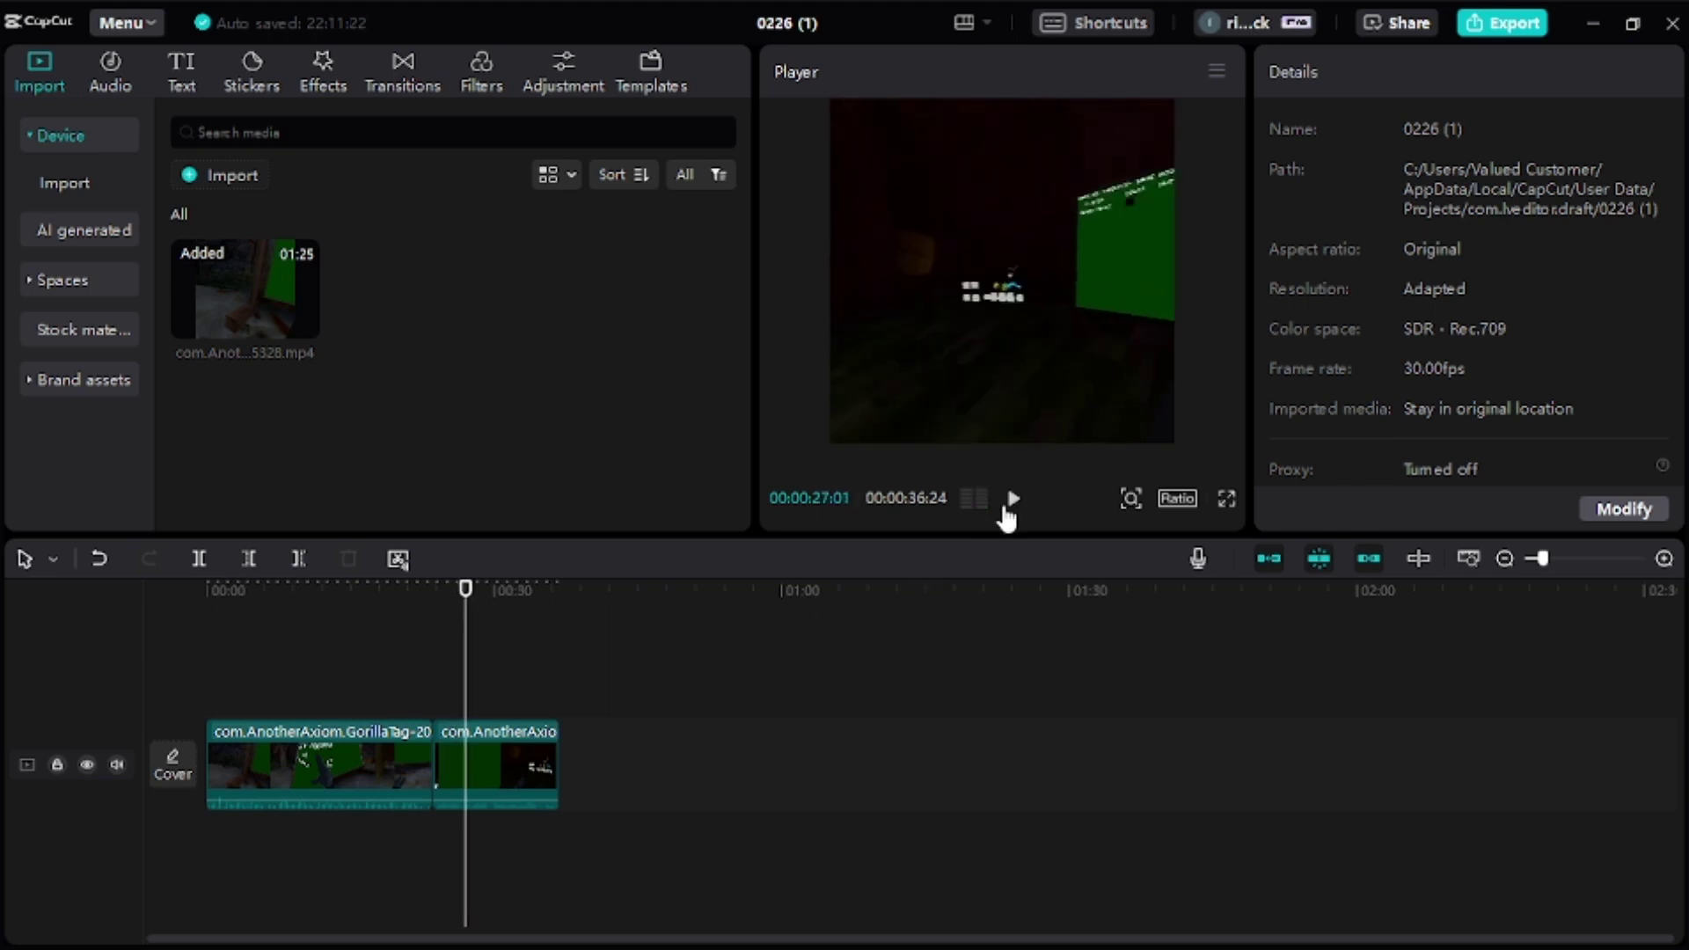
{"action": "key", "text": "ctrl+z"}
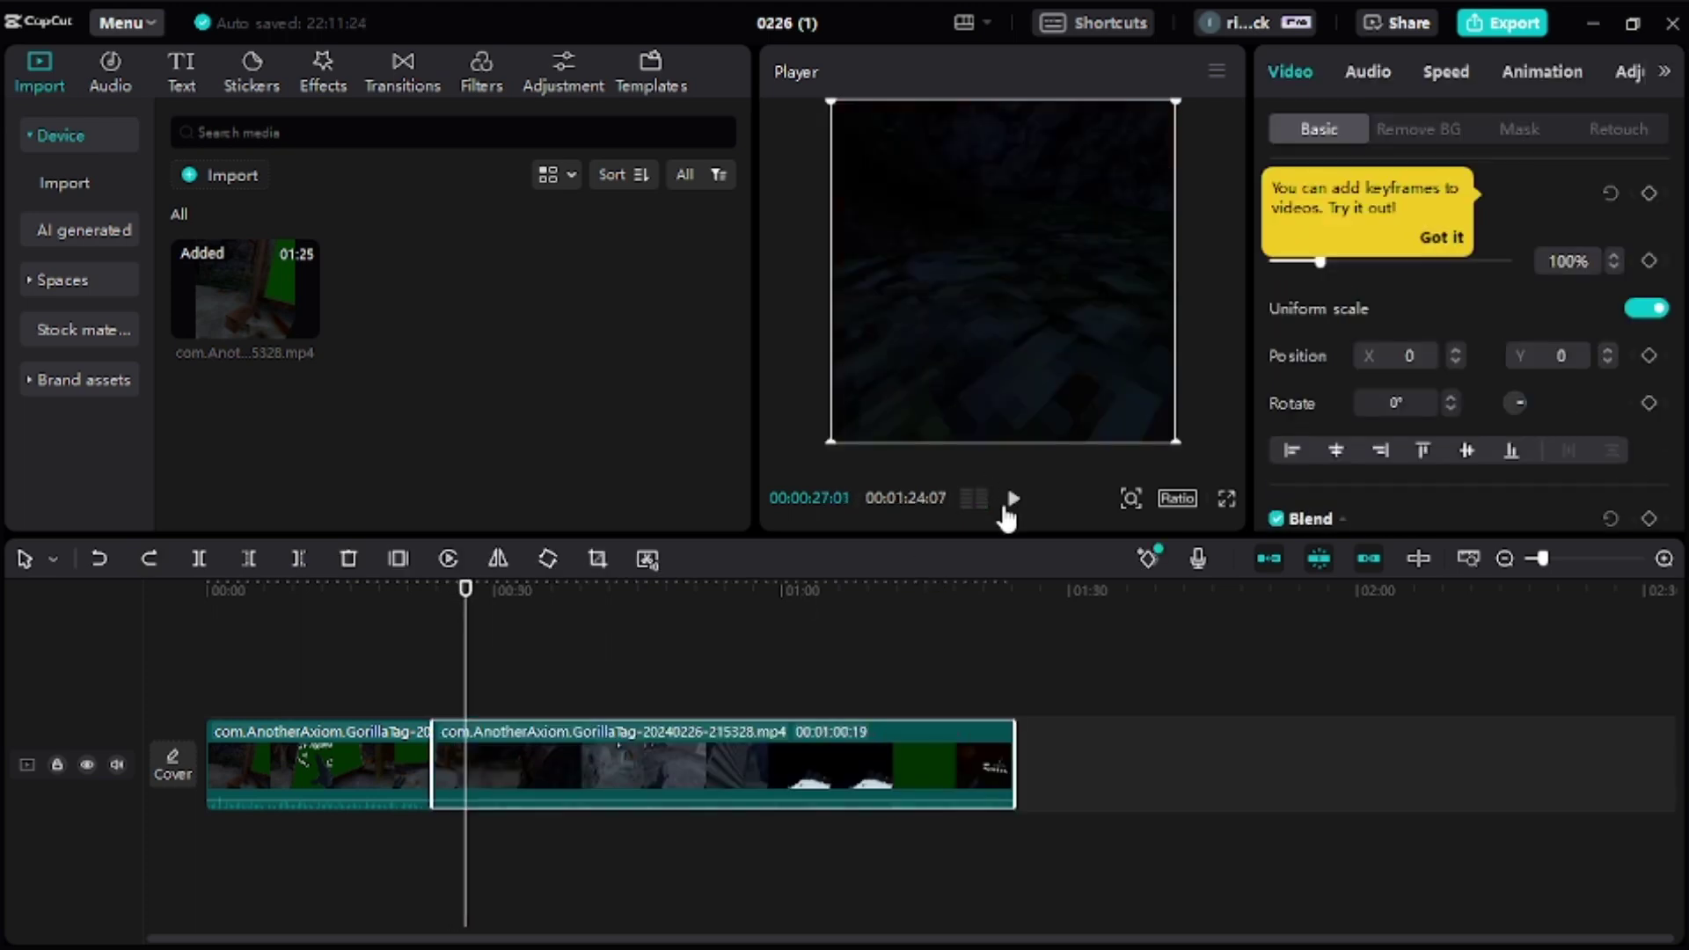
Step: Undo to merge the clip, then split it again at the green board near 0:21
{"action": "key", "text": "ctrl+z"}
{"action": "key", "text": "Left"}
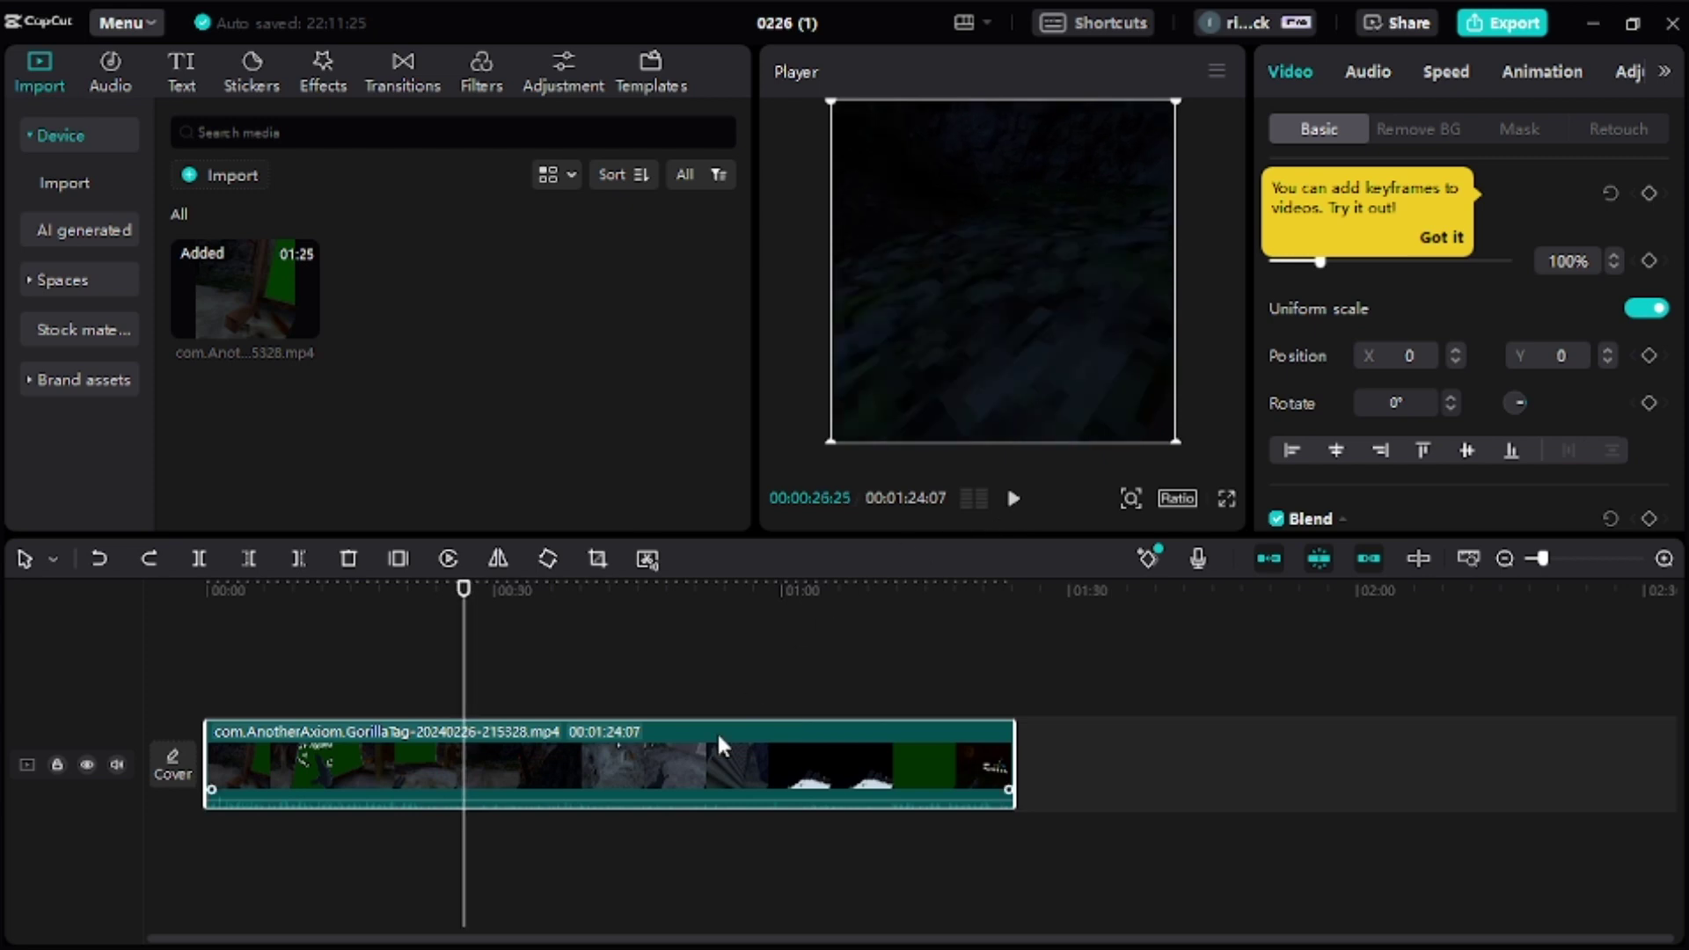
{"action": "key", "text": "Left"}
{"action": "key", "text": "Left"}
{"action": "key", "text": "Left"}
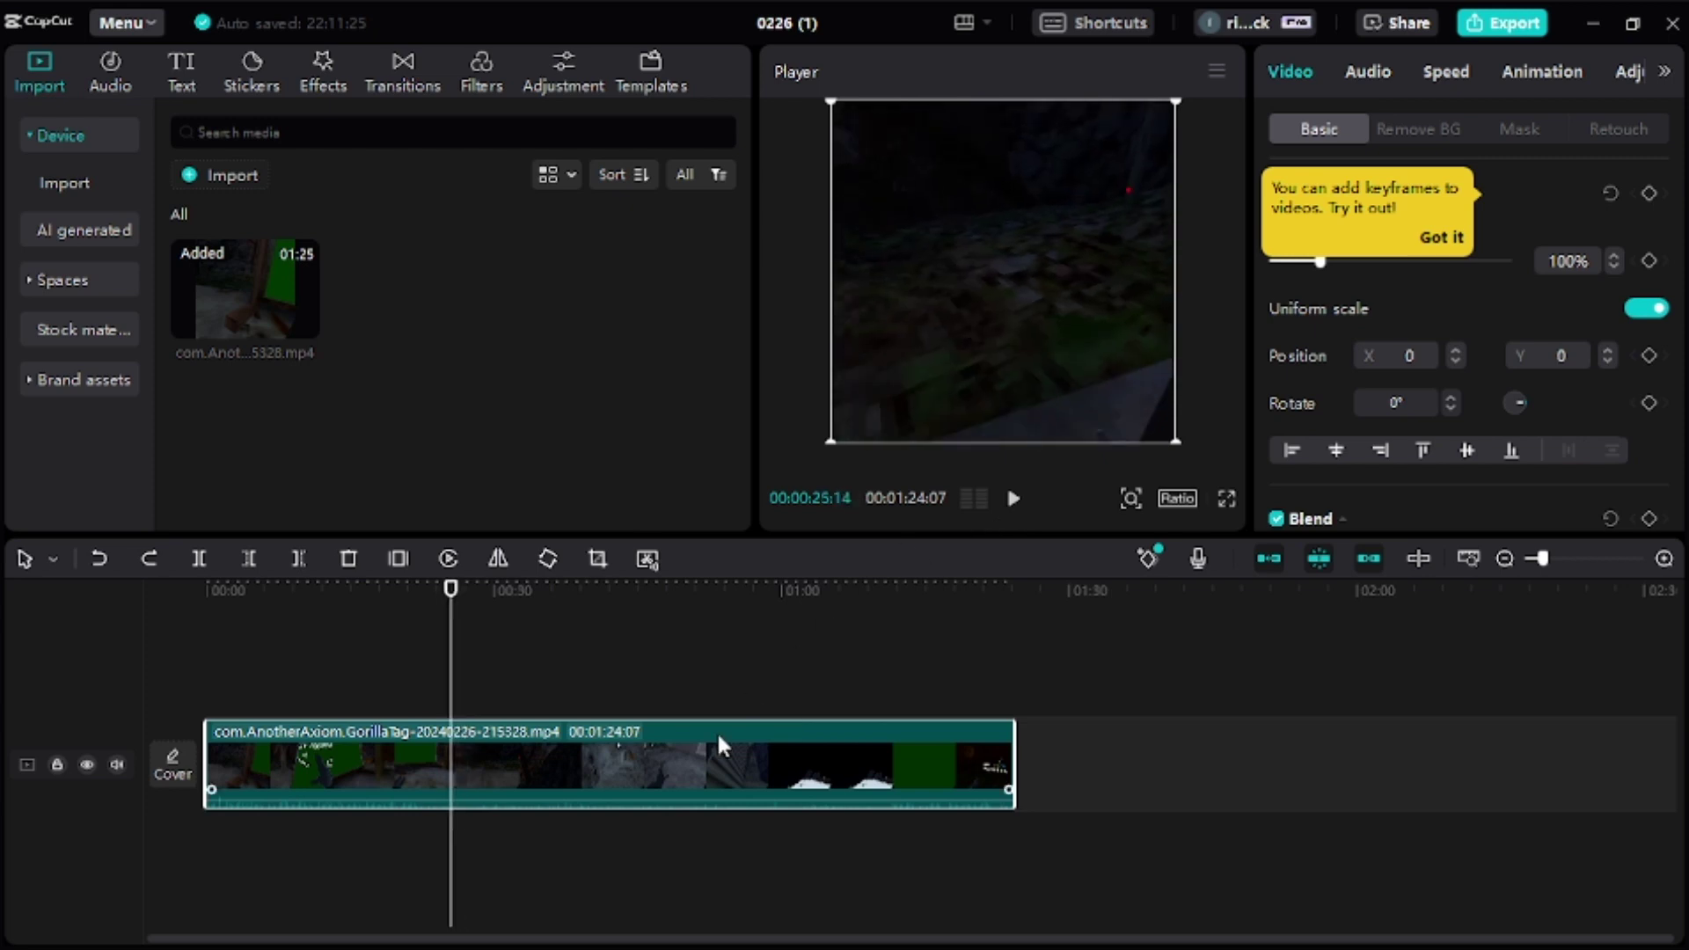
{"action": "left_click", "coordinate": [324, 642]}
{"action": "left_click", "coordinate": [393, 668]}
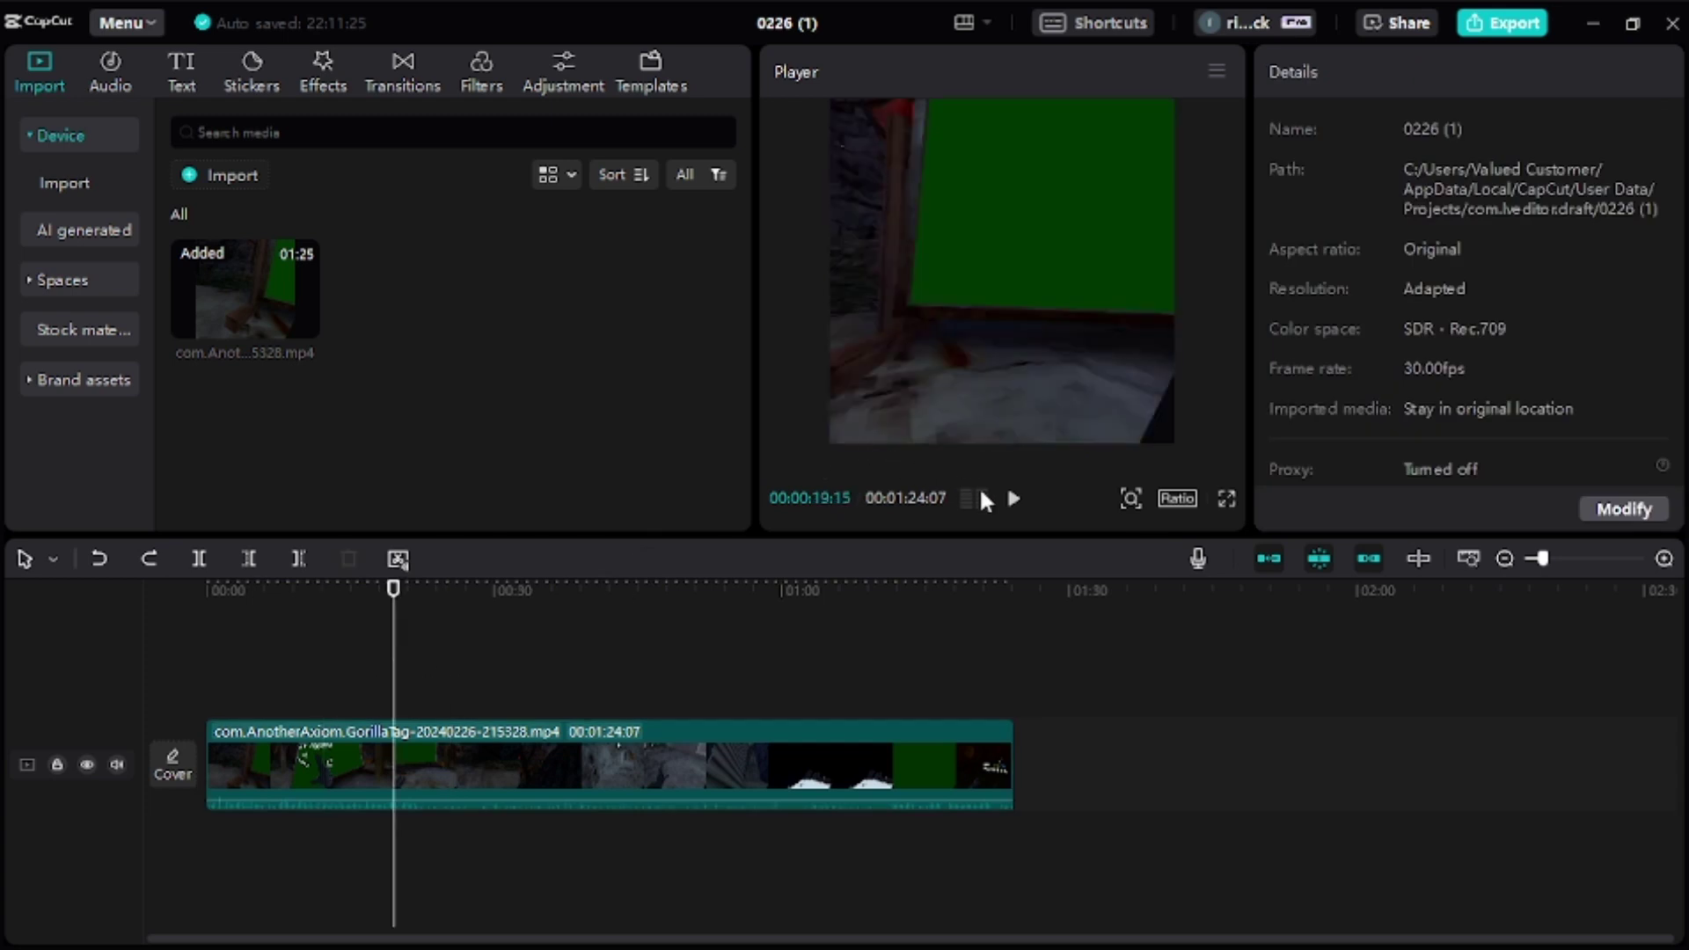
{"action": "left_click", "coordinate": [1013, 499]}
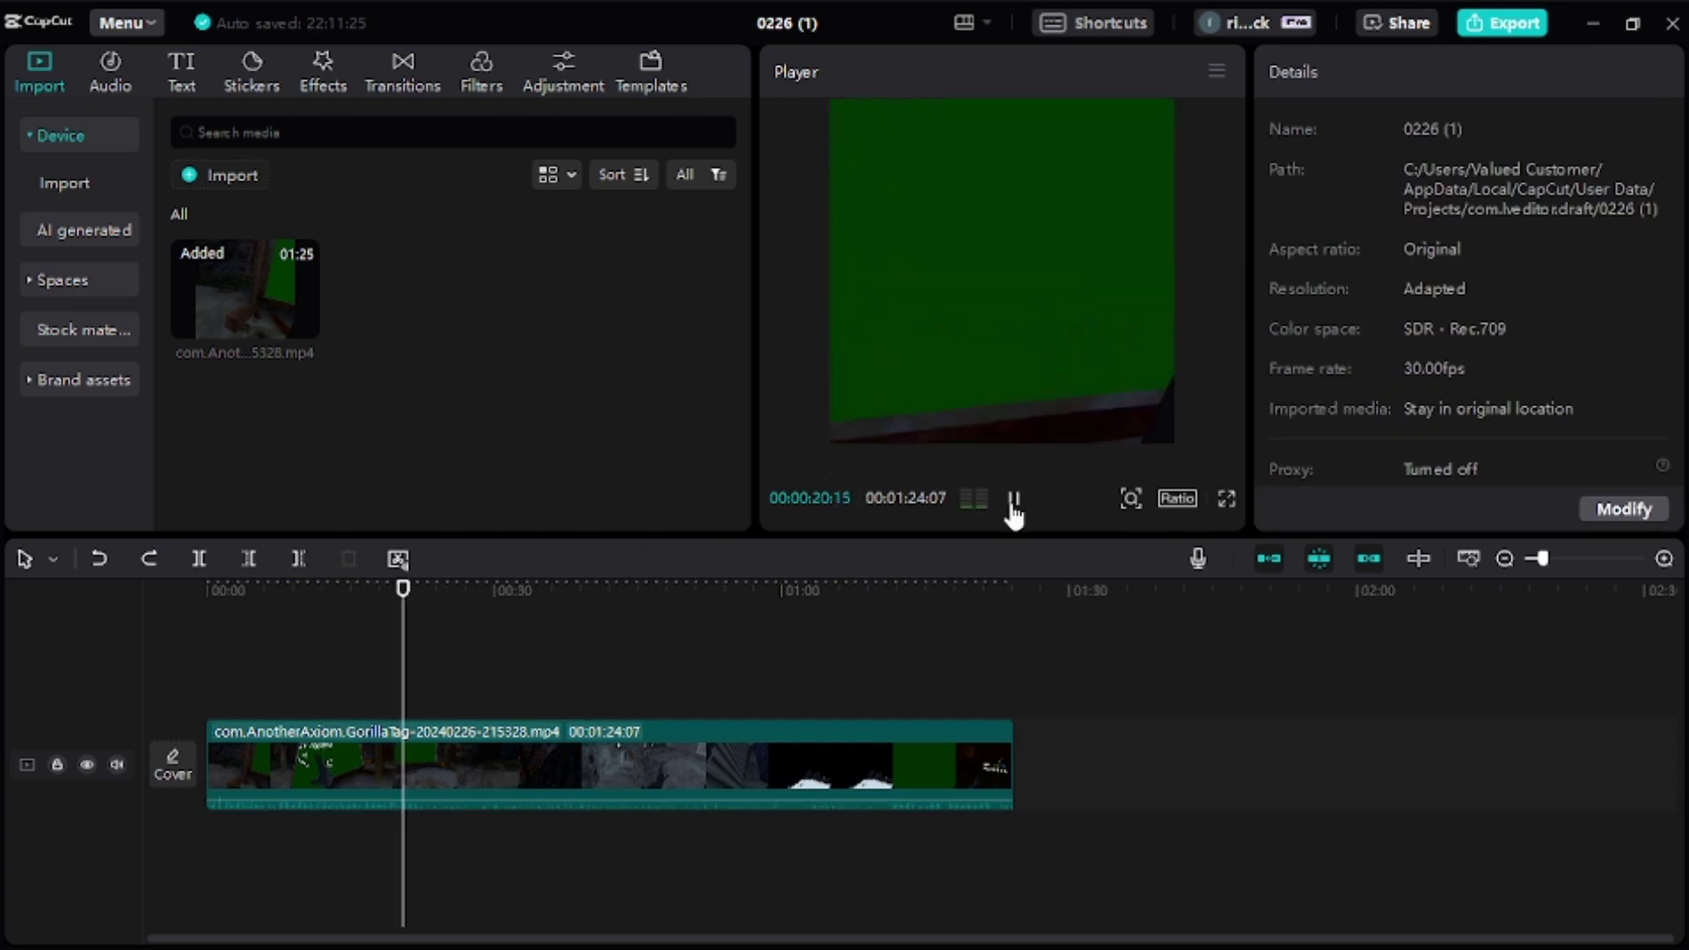
{"action": "left_click", "coordinate": [1013, 499]}
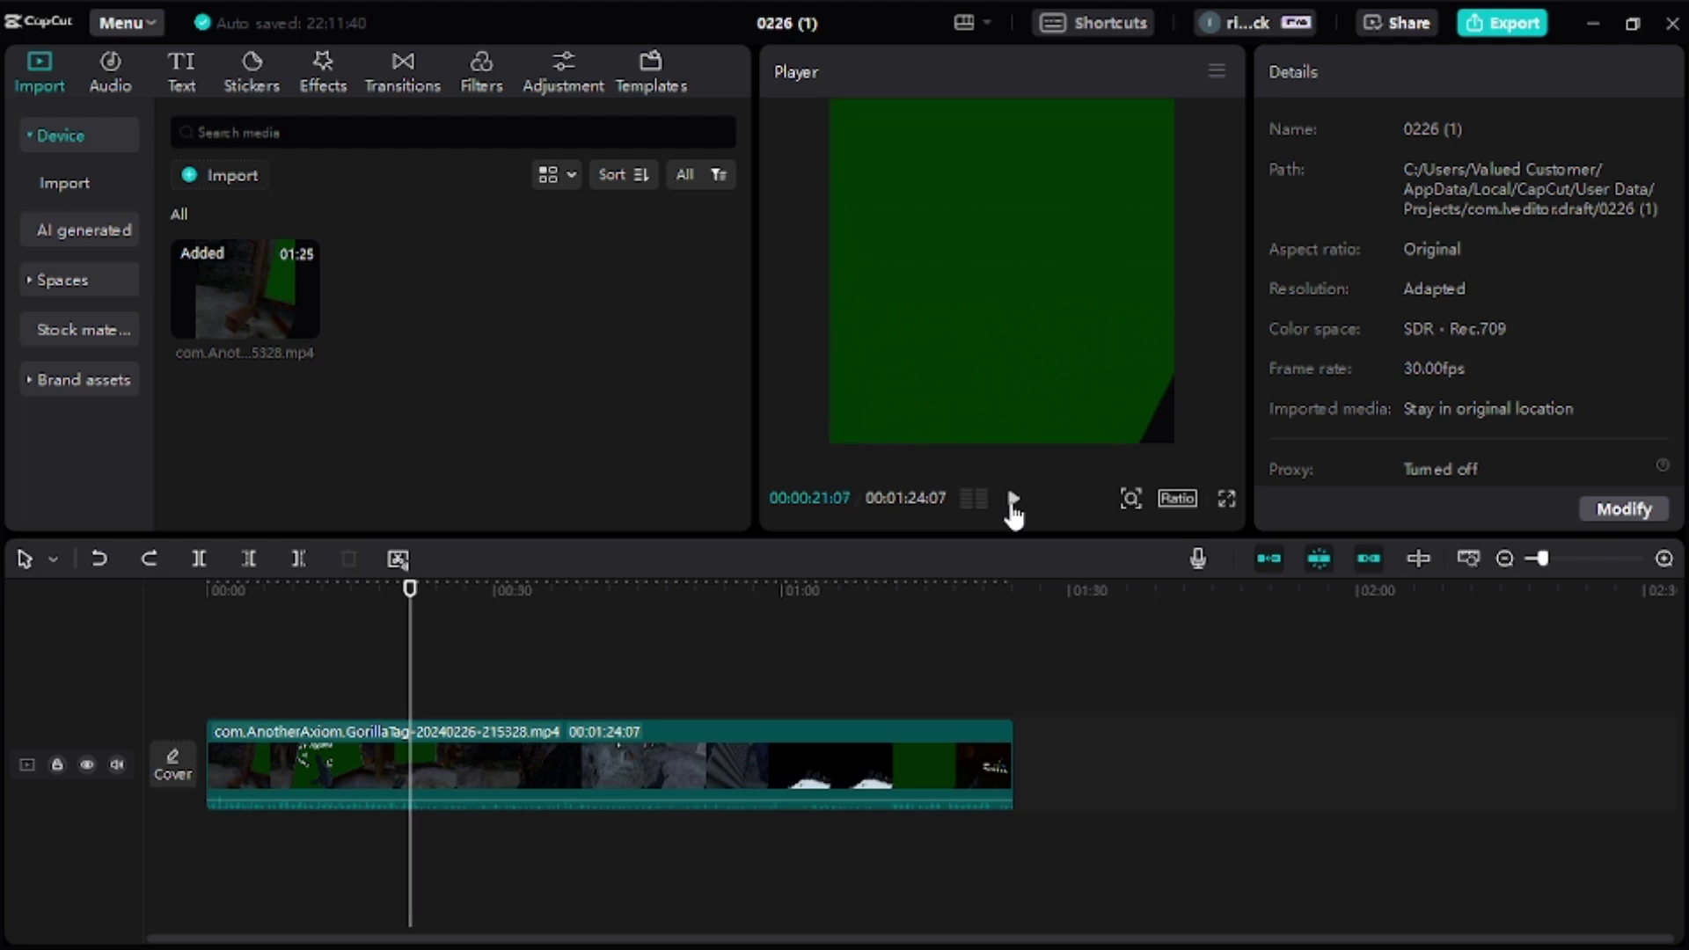
{"action": "key", "text": "ctrl+b"}
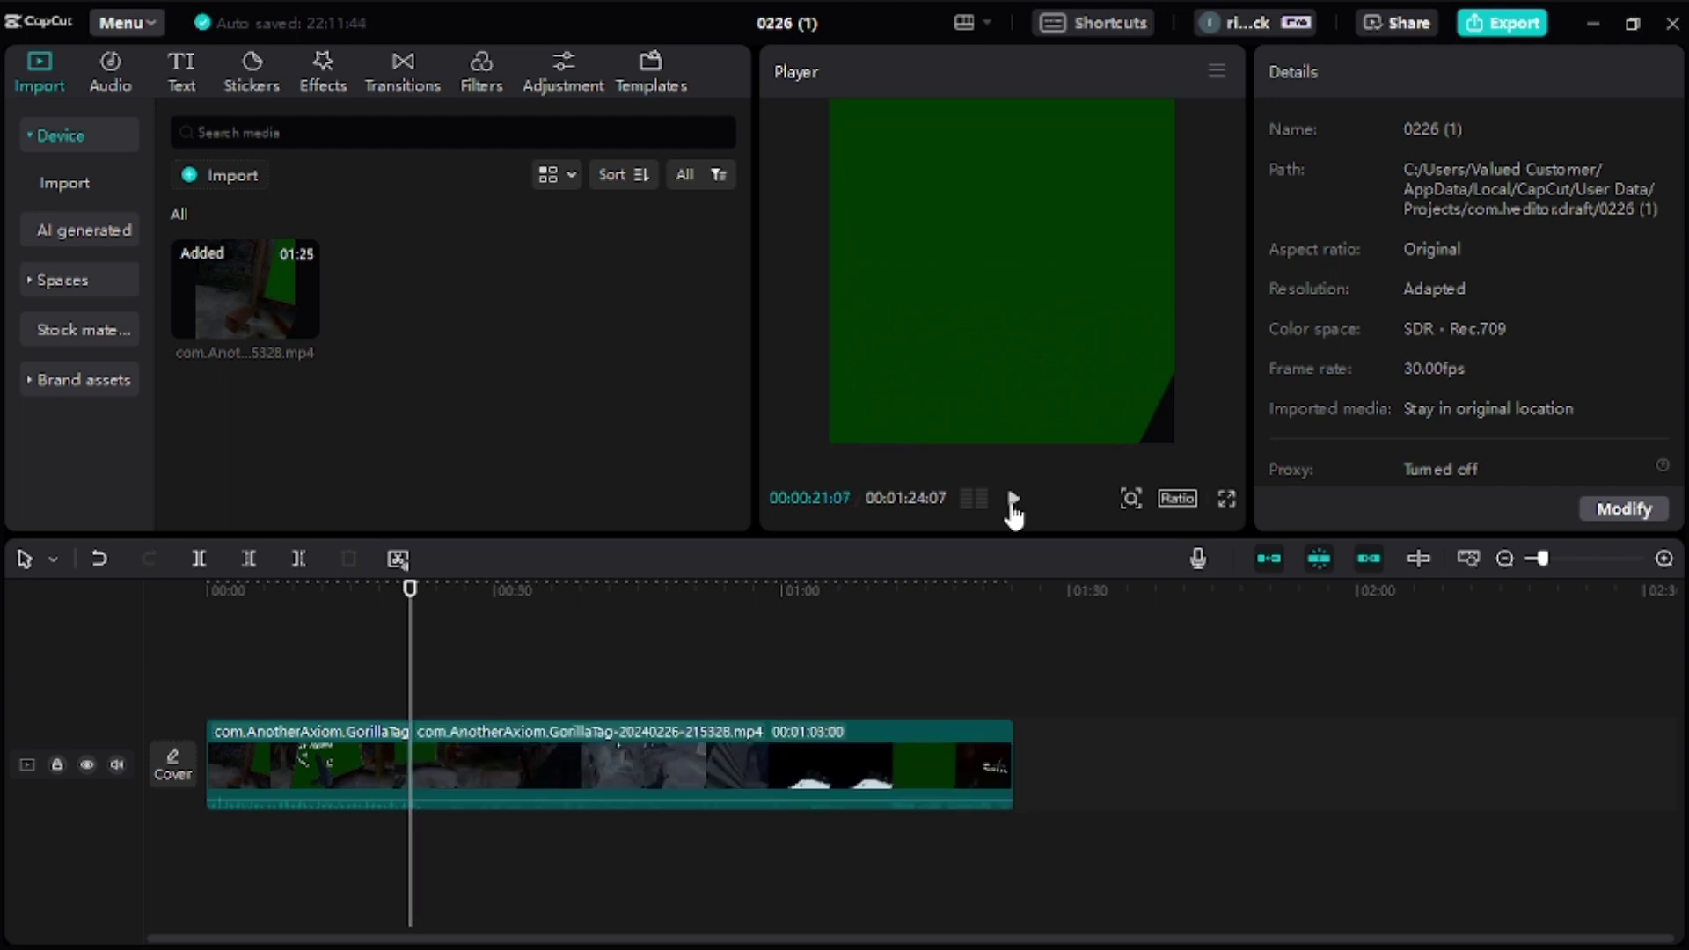
{"action": "key", "text": "ctrl+z"}
{"action": "key", "text": "ctrl+b"}
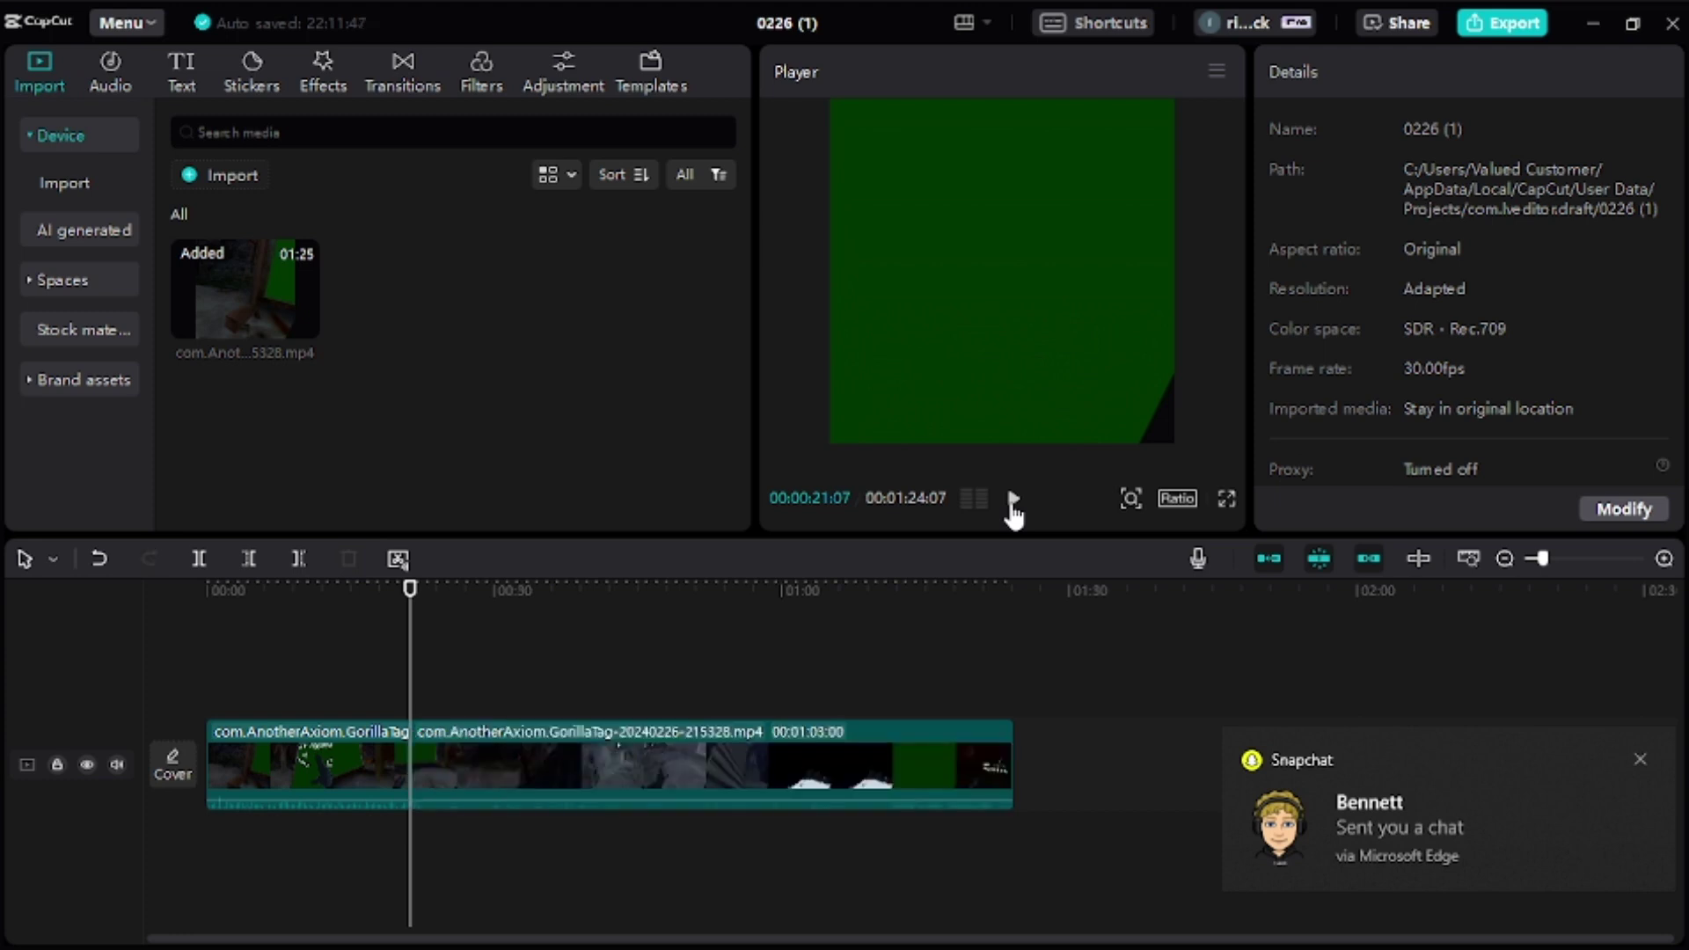
Step: Play from about 1:07 and park on the second green-board frame near 01:11:02
{"action": "left_click", "coordinate": [854, 660]}
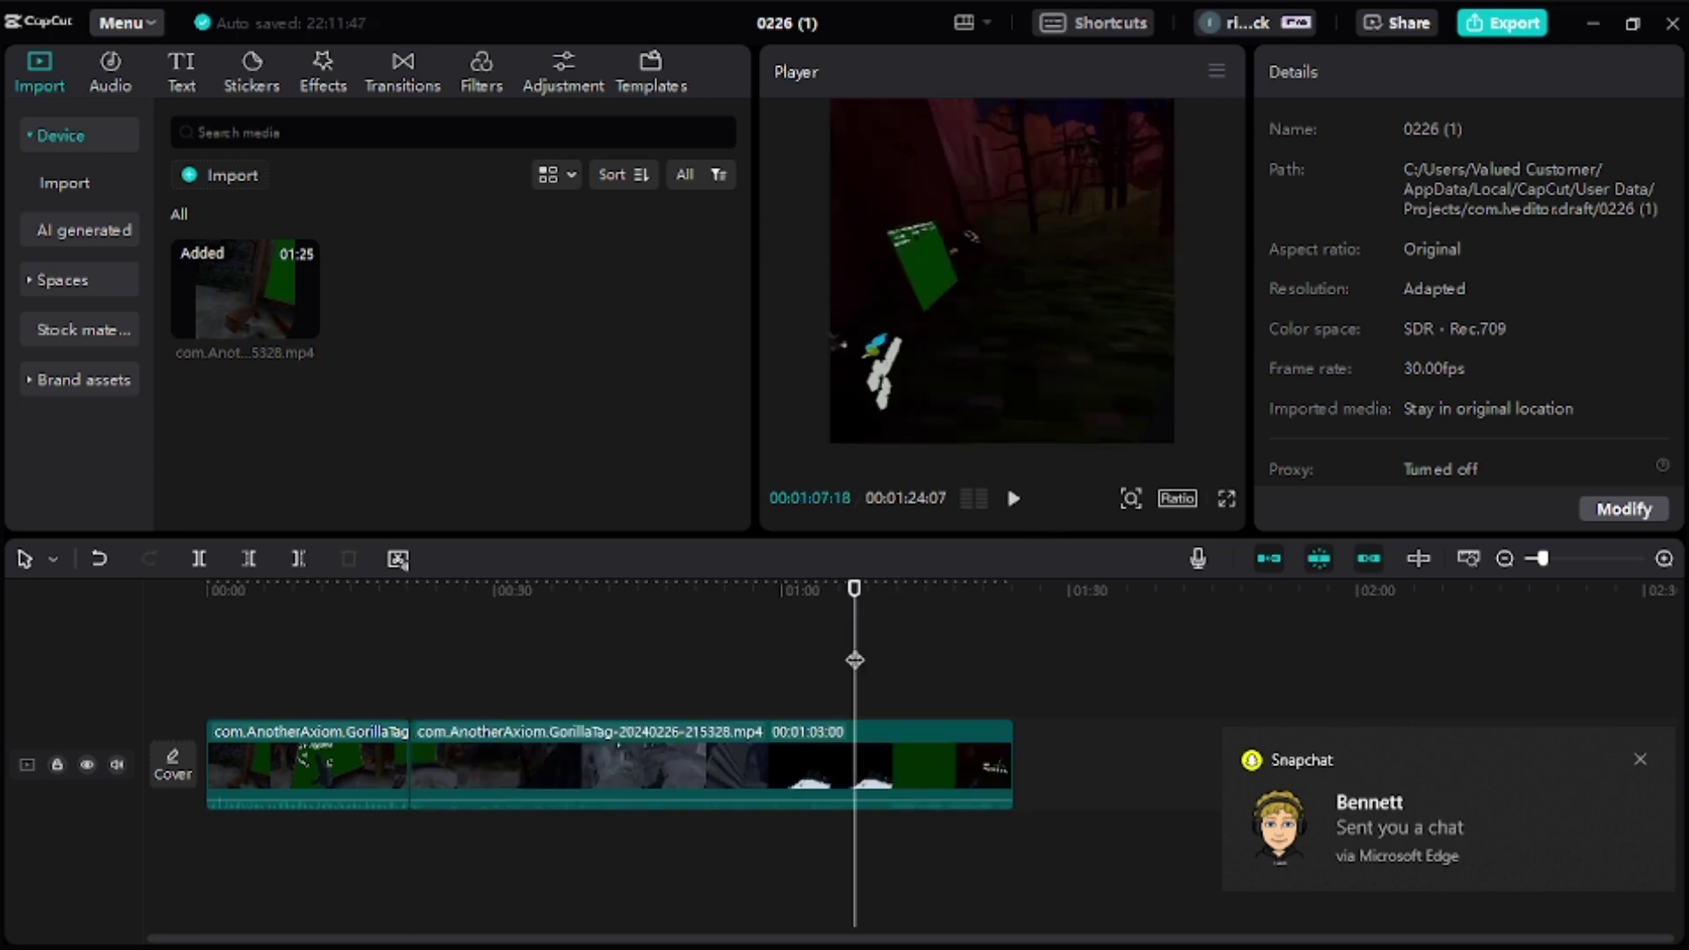
{"action": "left_click", "coordinate": [1009, 517]}
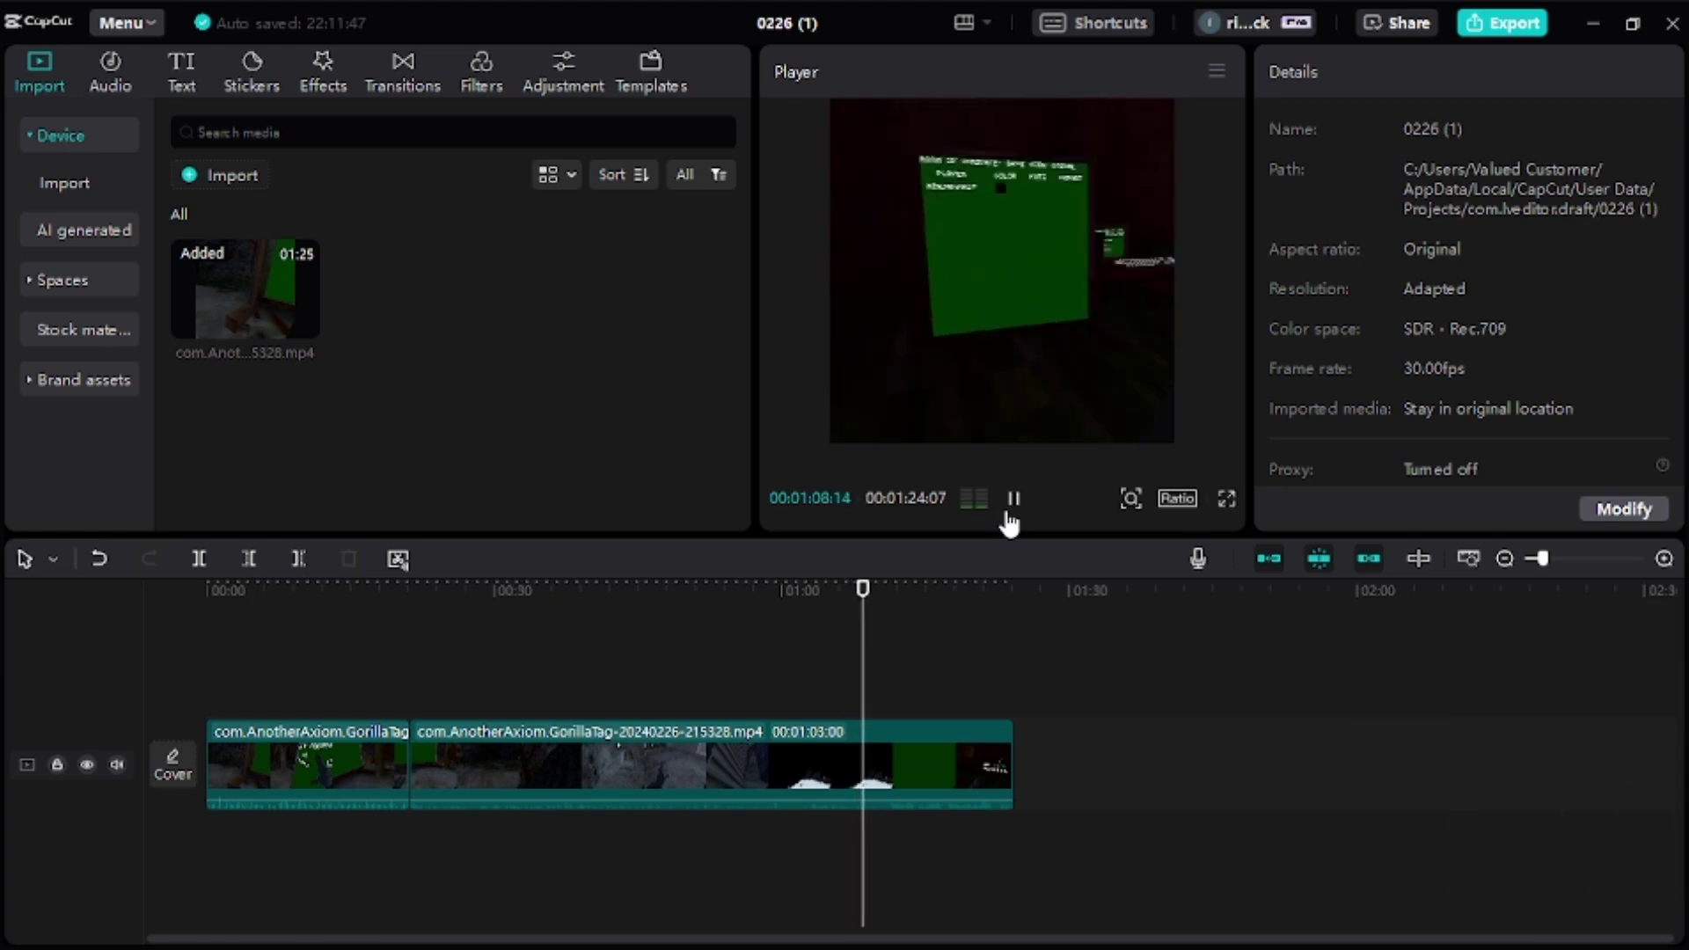
{"action": "left_click", "coordinate": [1009, 517]}
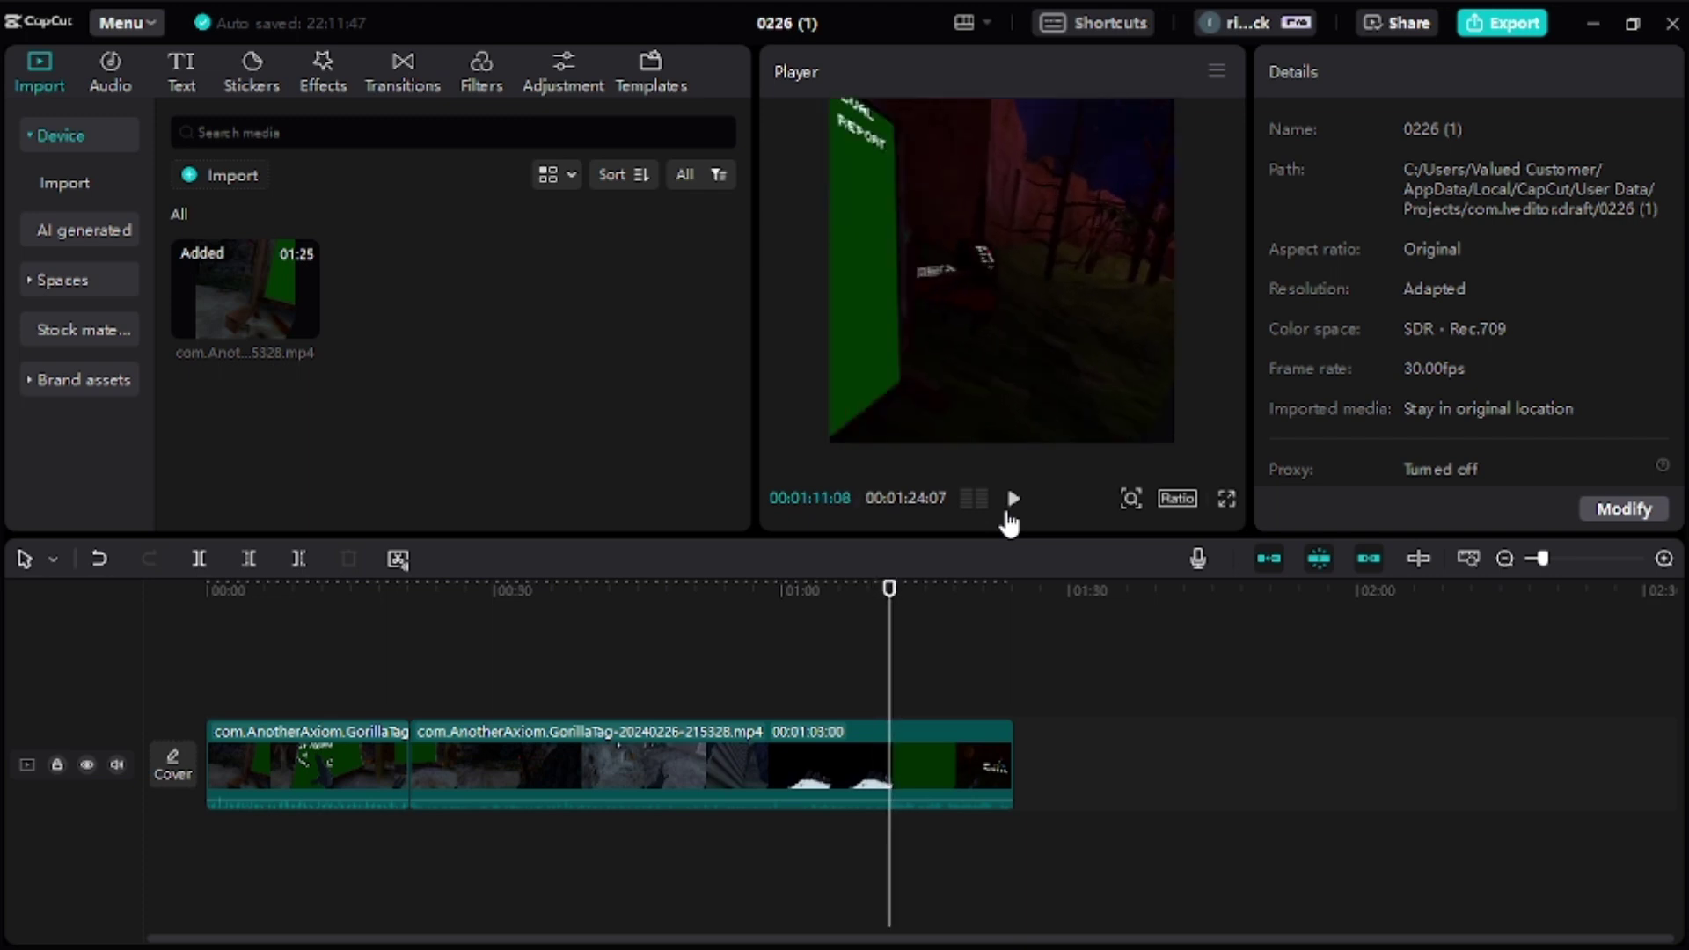
{"action": "key", "text": "Left"}
{"action": "key", "text": "Left"}
{"action": "key", "text": "Left"}
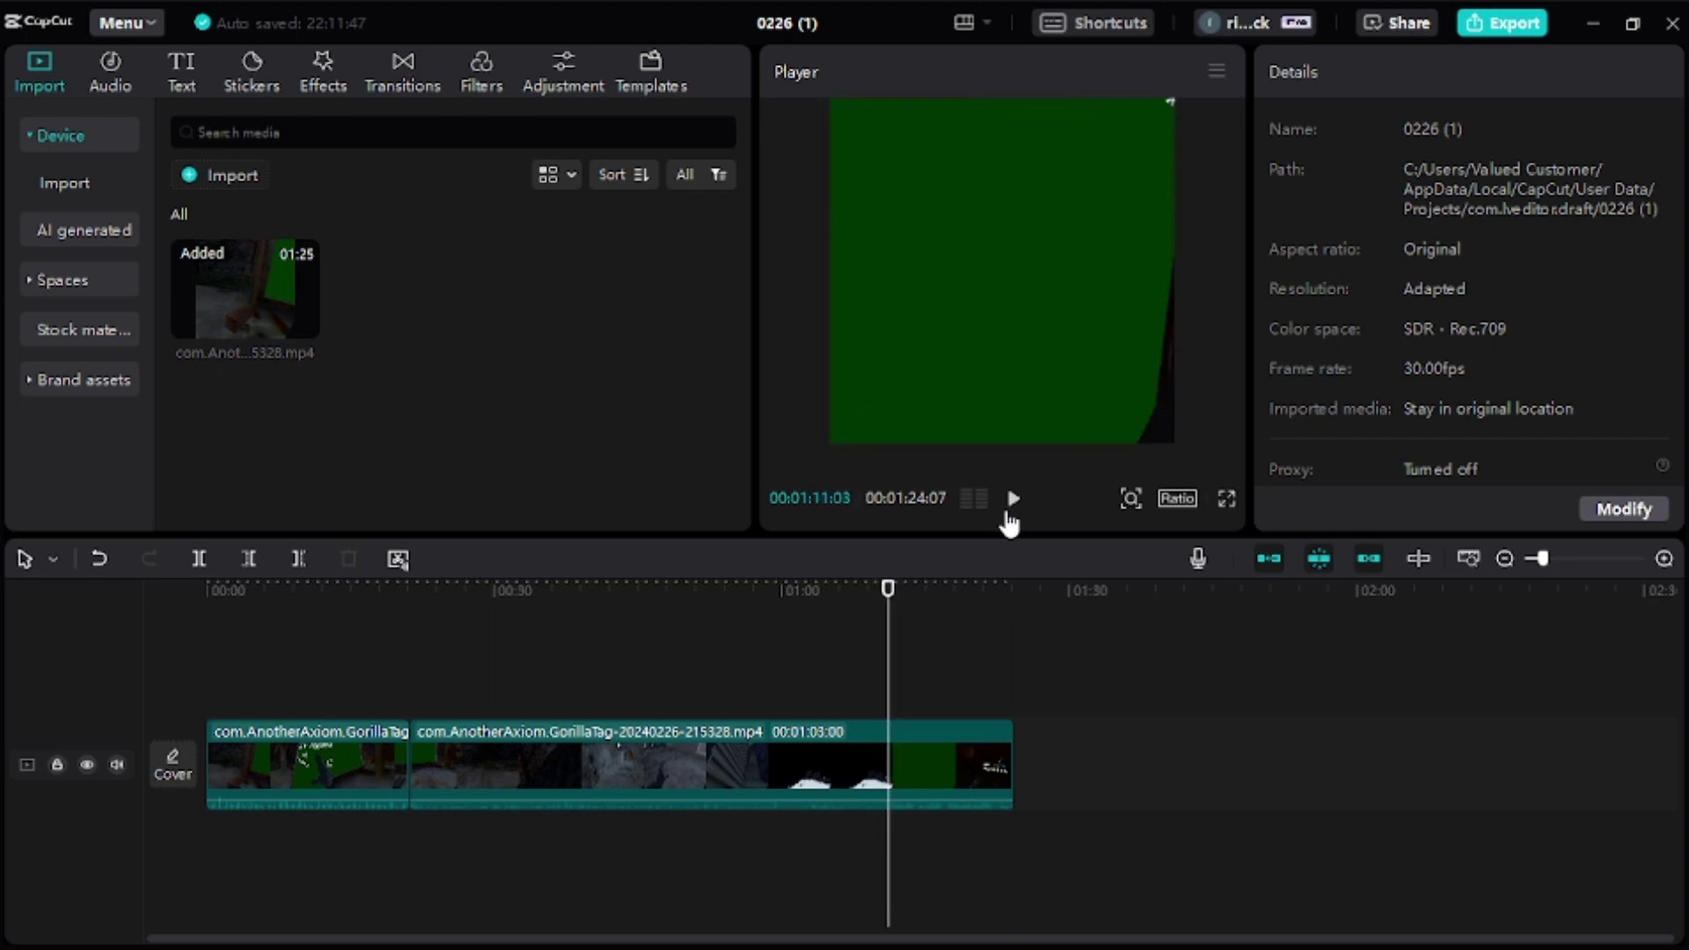
{"action": "key", "text": "Right"}
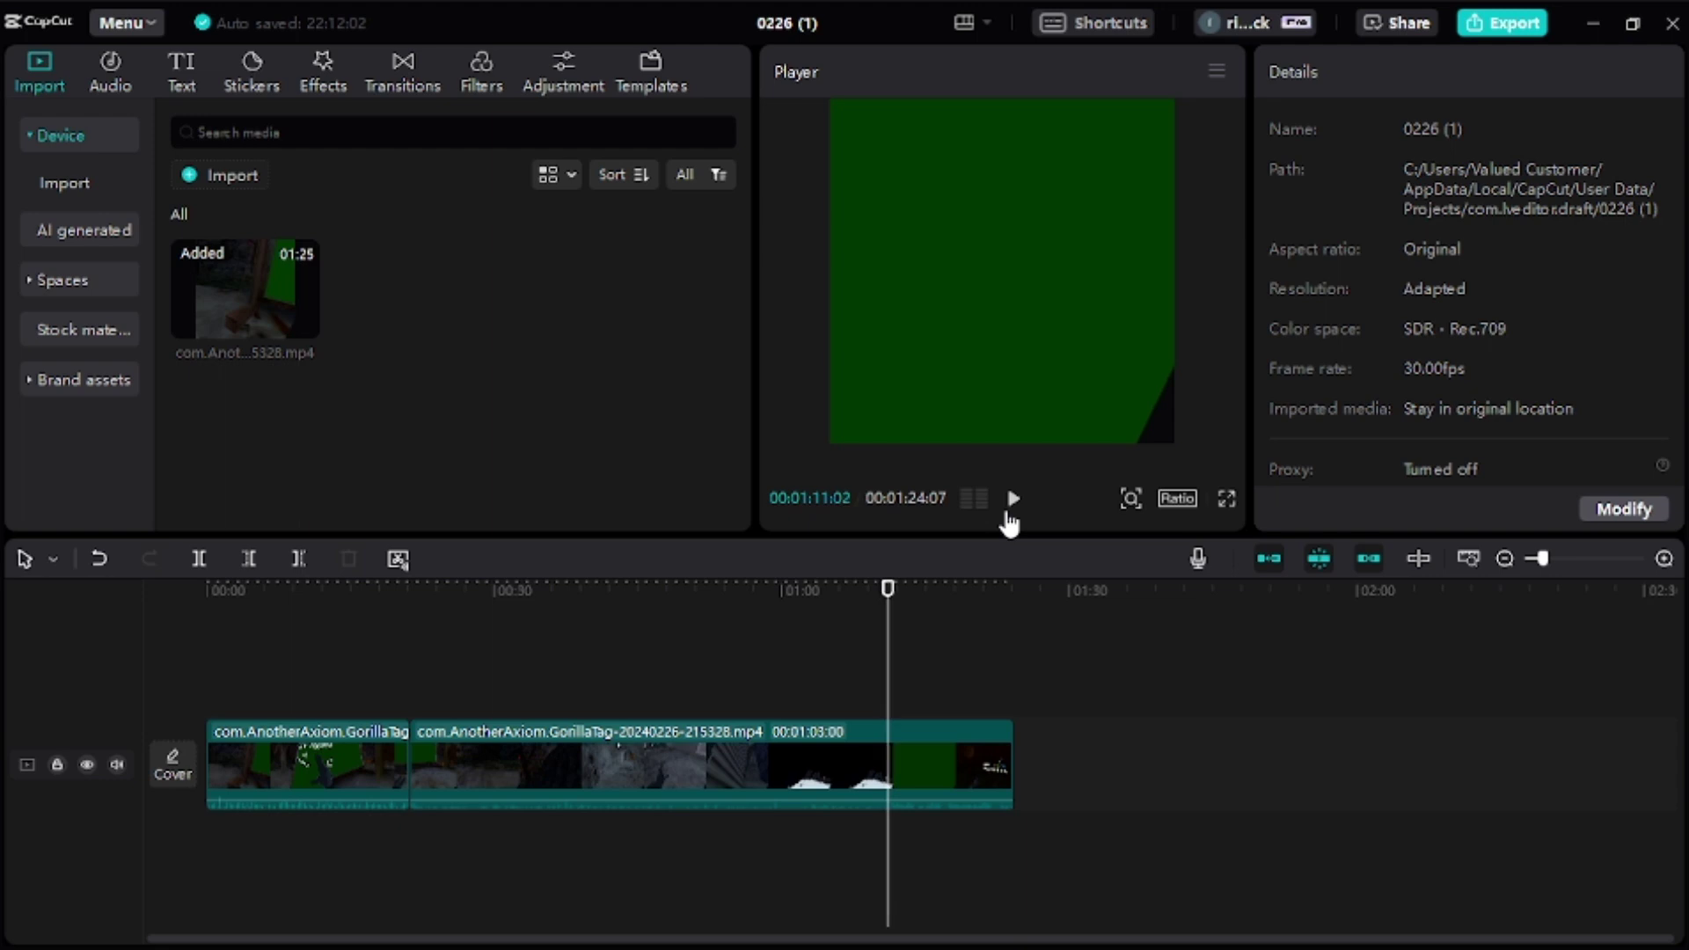
Step: Split at the second green board and delete the middle section between the cuts
{"action": "key", "text": "ctrl+b"}
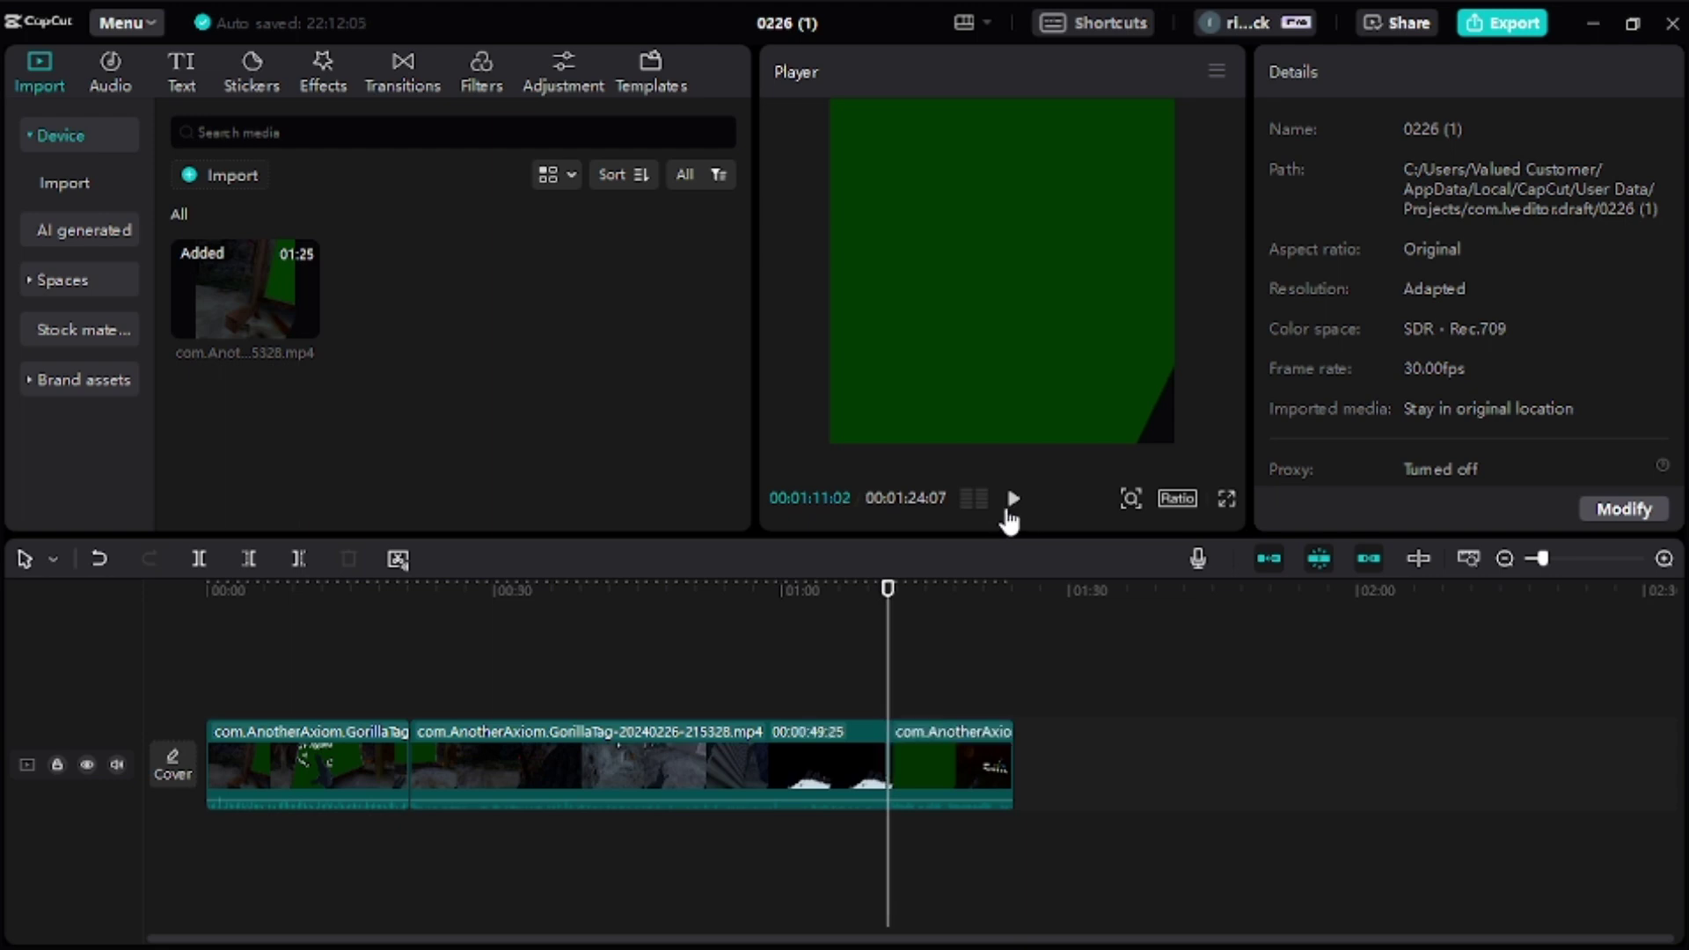
{"action": "left_click", "coordinate": [694, 754]}
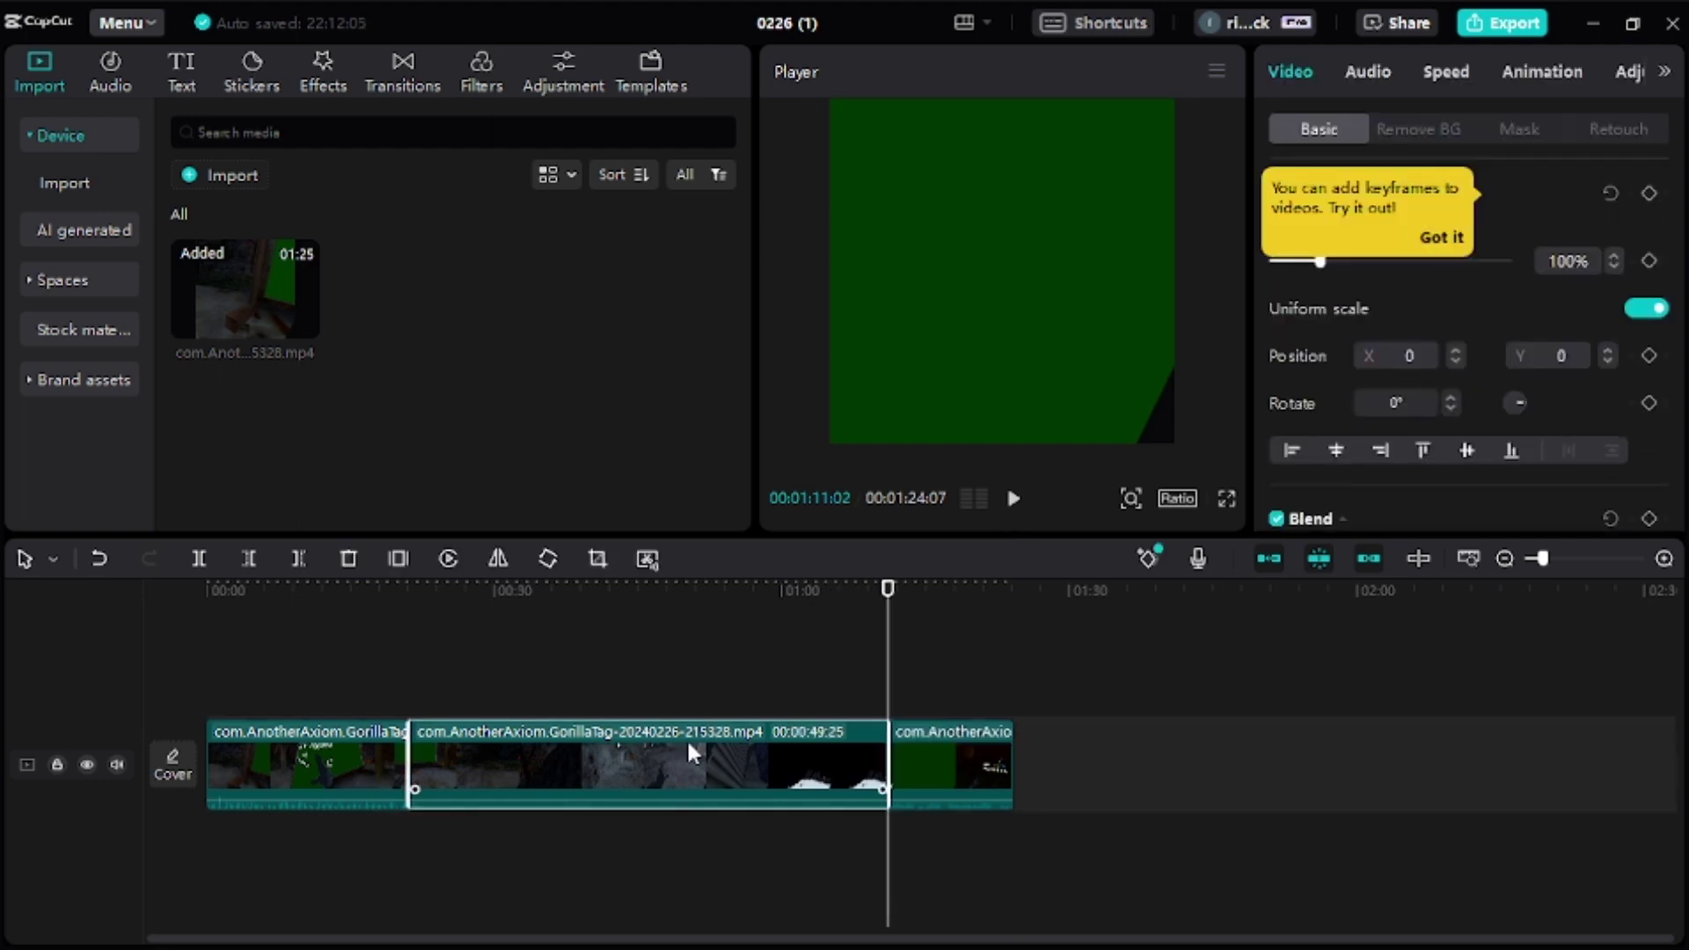
{"action": "key", "text": "Delete"}
Step: Play the map-to-map join from about 0:18, then switch to Streamlabs Desktop
{"action": "left_click", "coordinate": [381, 678]}
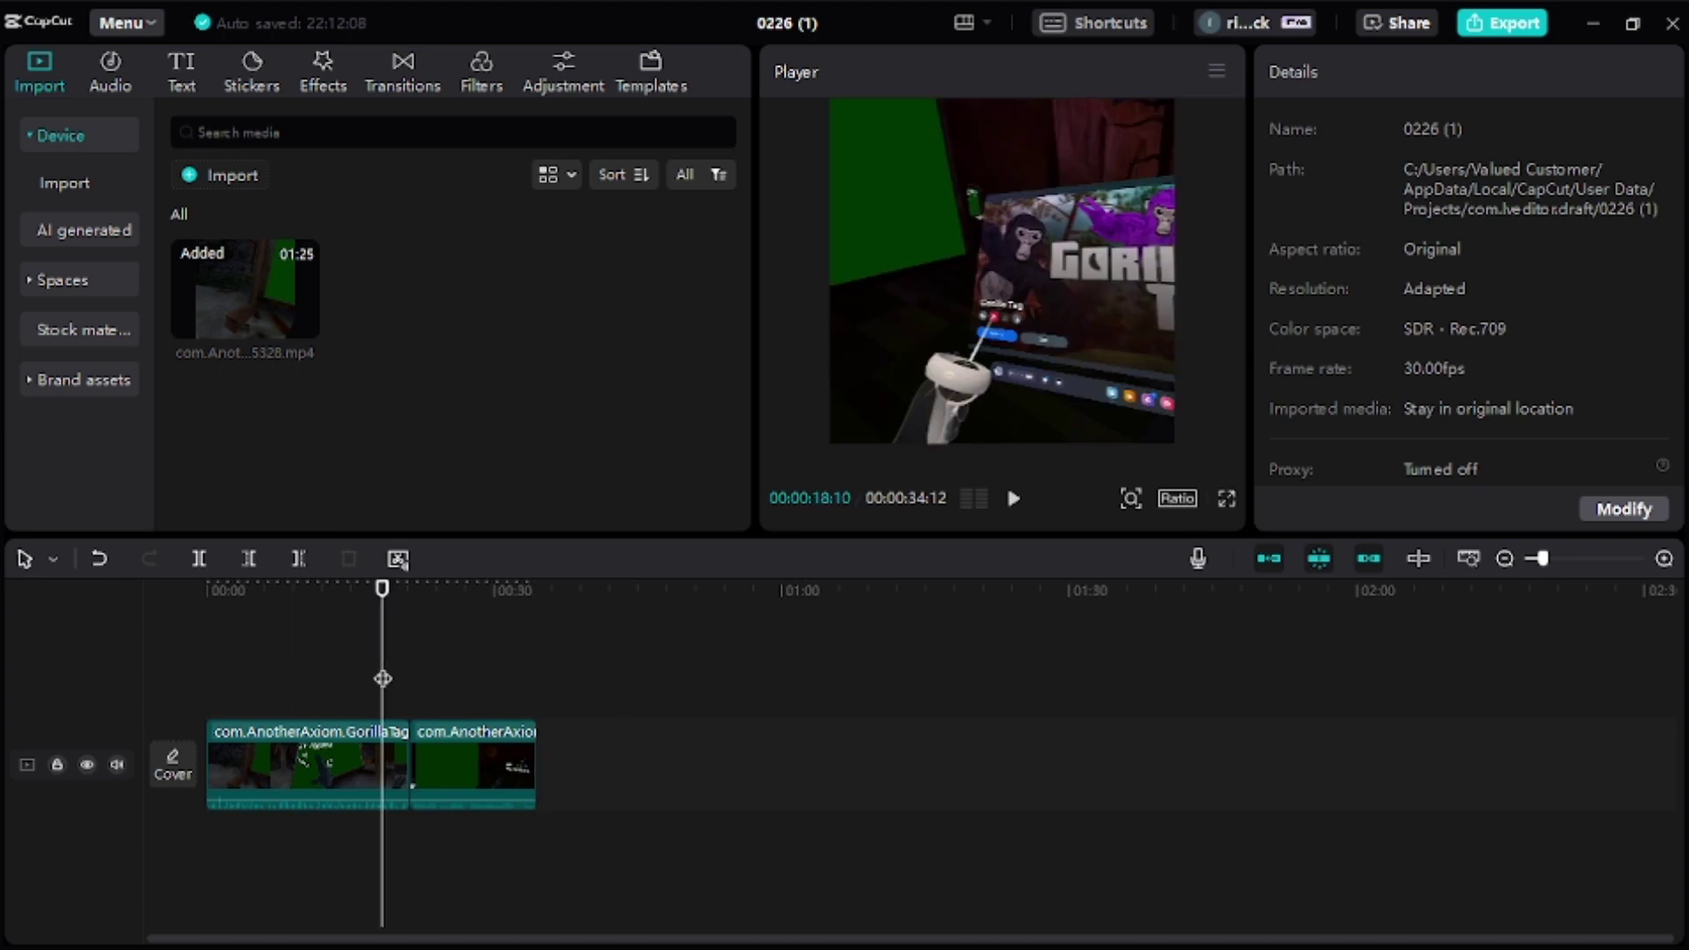
{"action": "left_click", "coordinate": [1013, 500]}
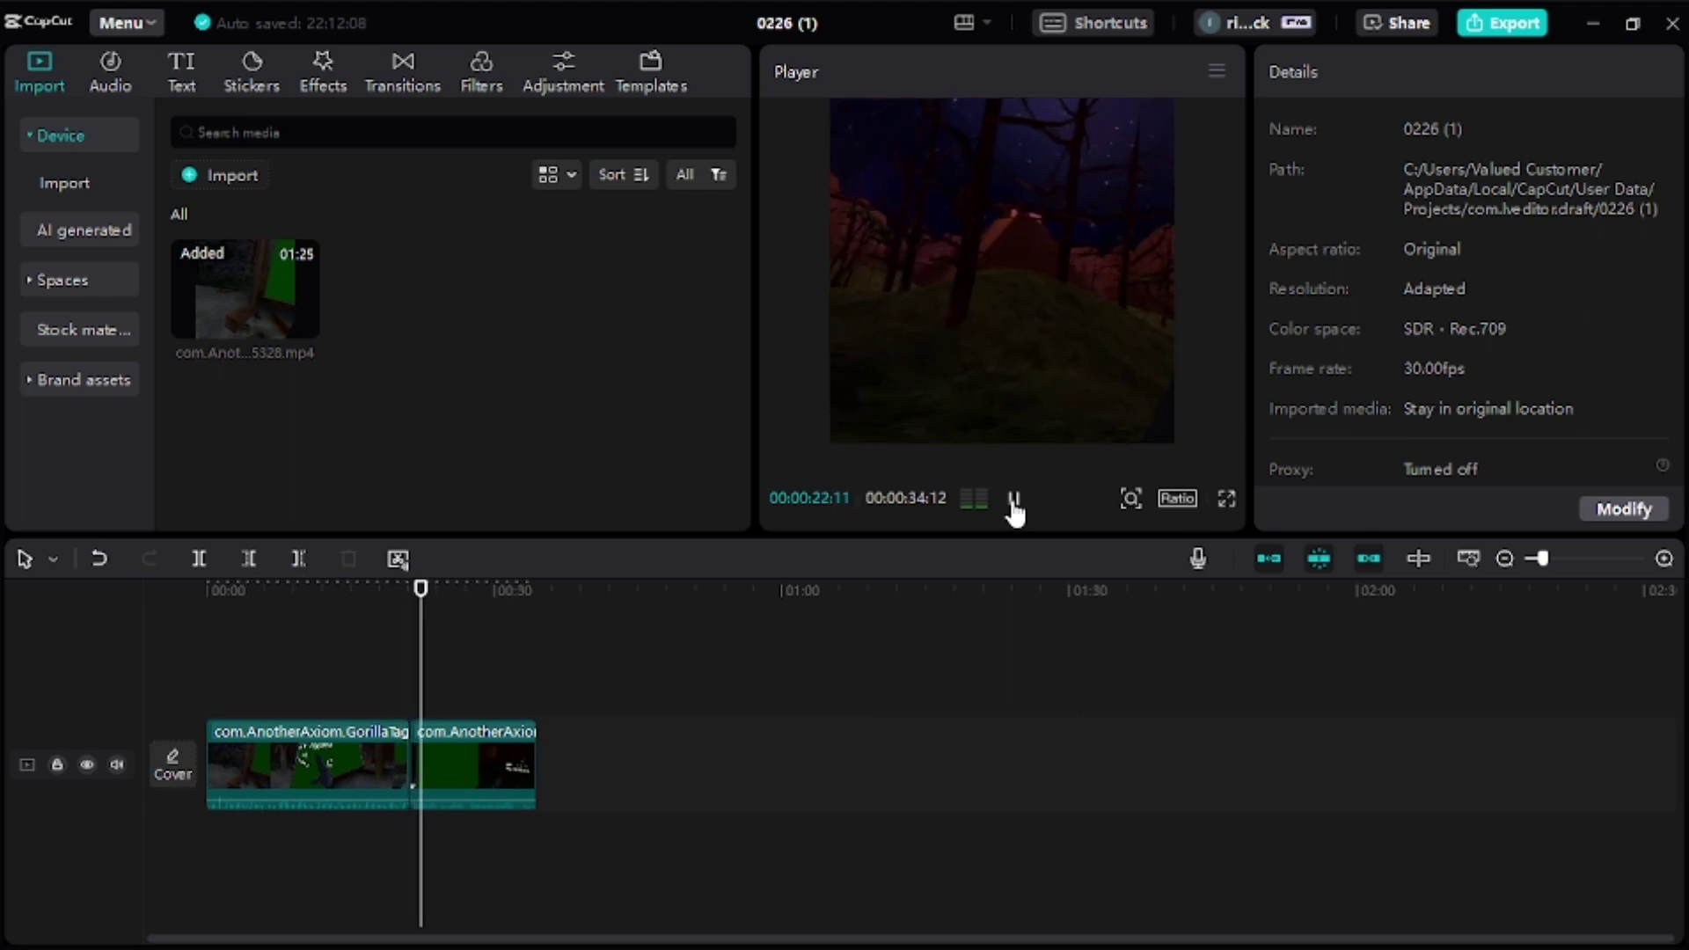
{"action": "left_click", "coordinate": [1013, 499]}
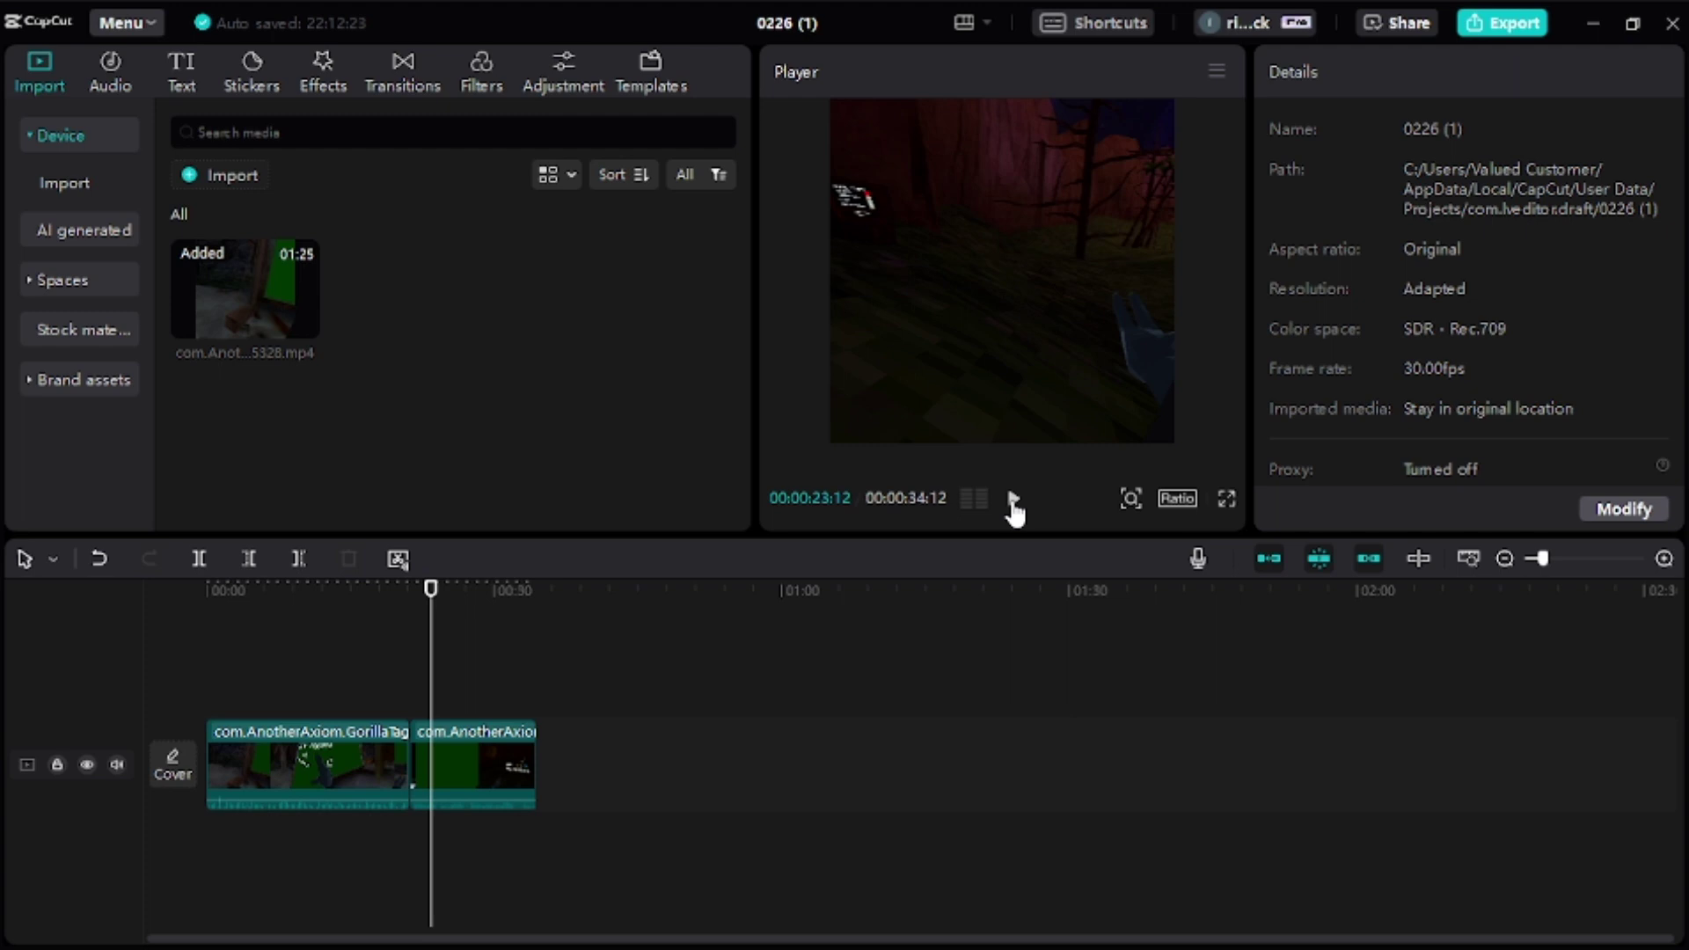
{"action": "mouse_move", "coordinate": [844, 932]}
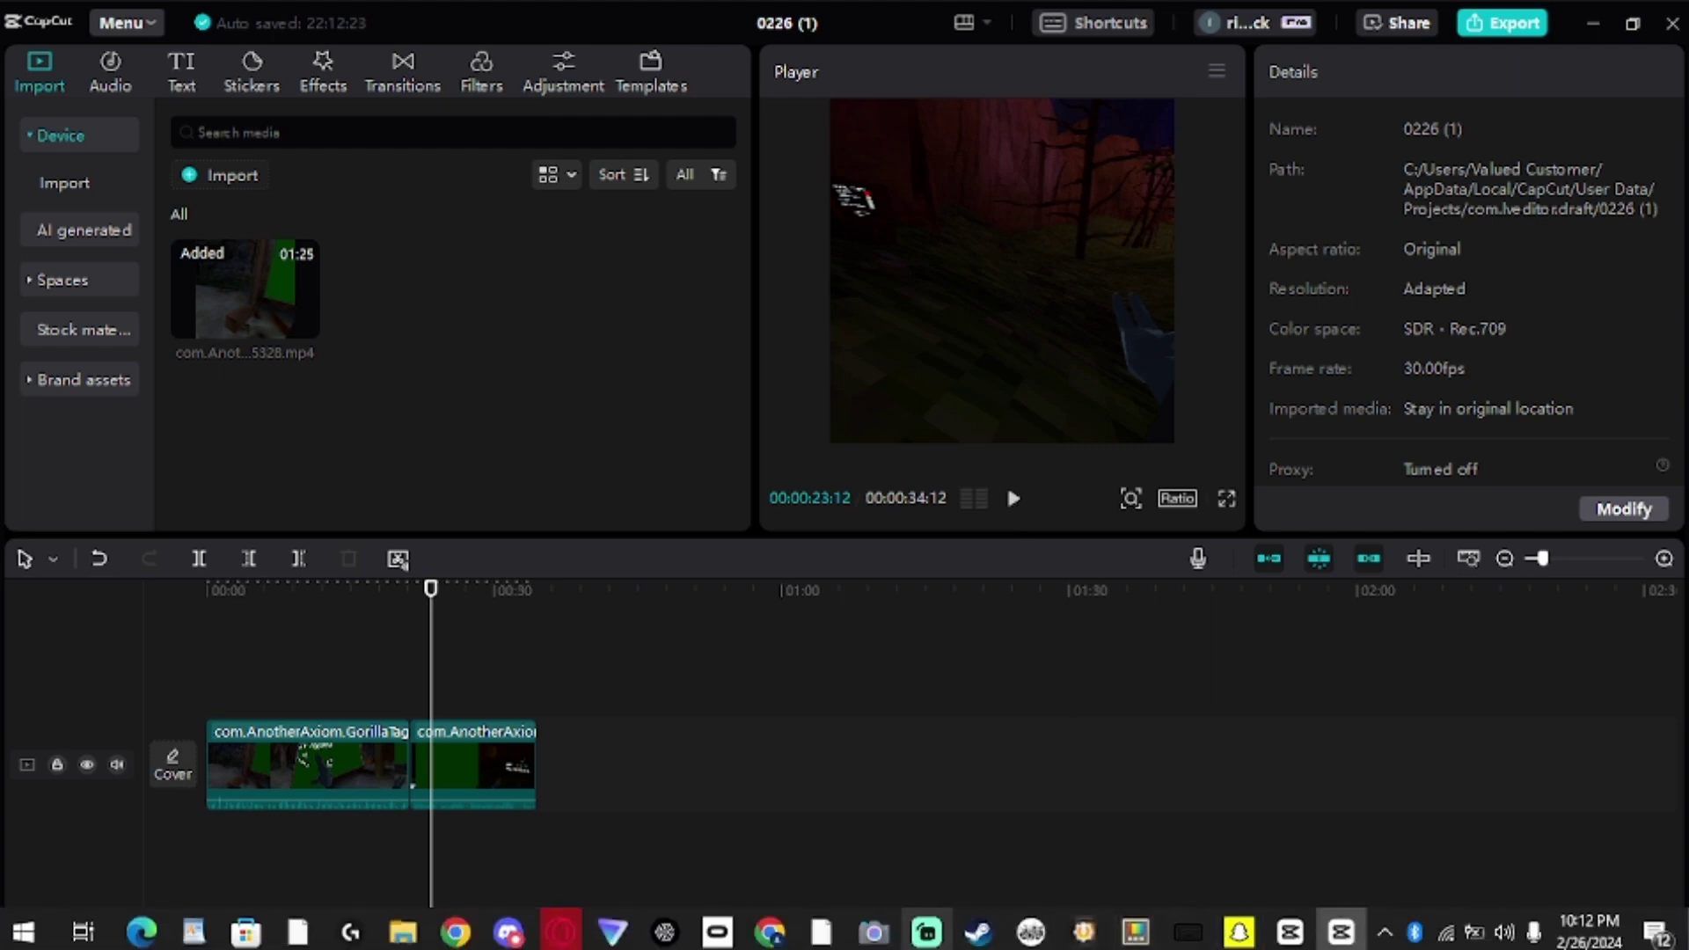
{"action": "left_click", "coordinate": [926, 932]}
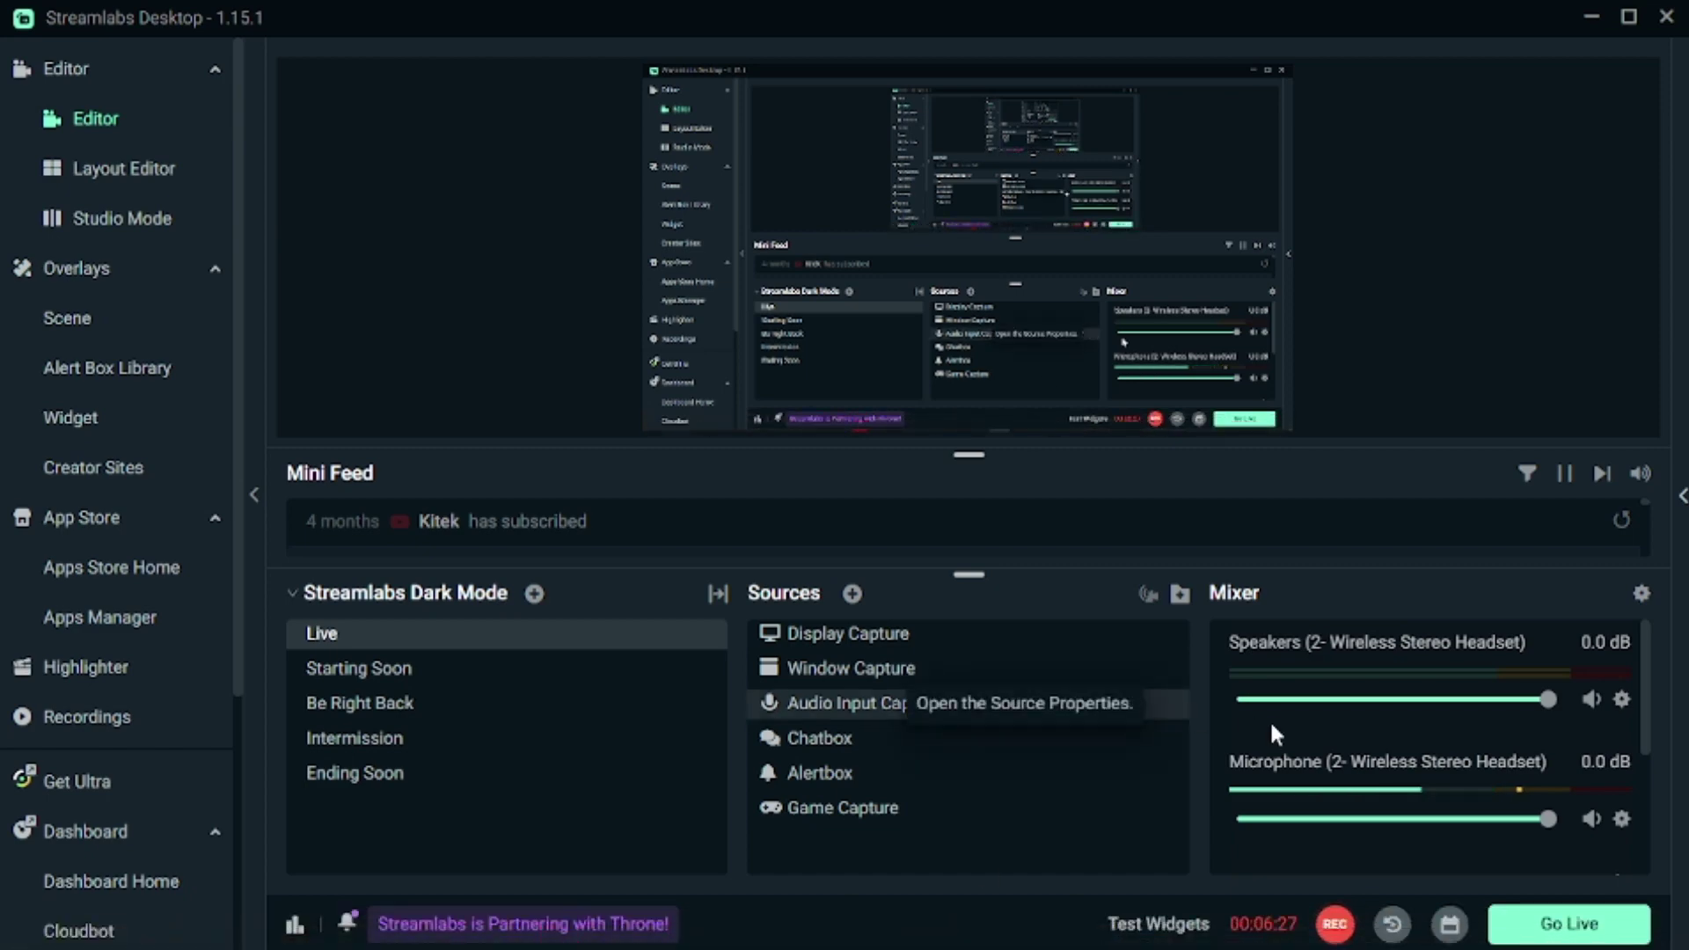